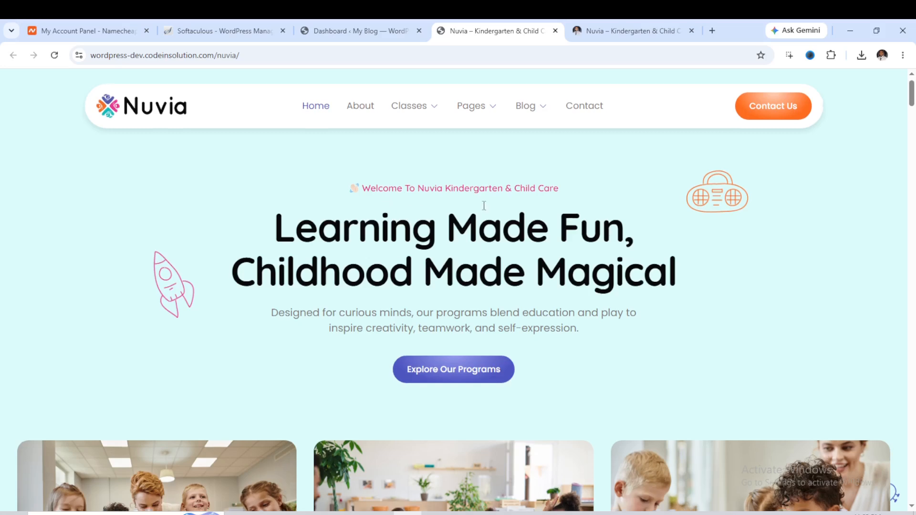
Scroll through the Nuvia kindergarten demo homepage to examine its hero, about, facilities and classes sections.
{"action": "scroll", "coordinate": [483, 211], "scroll_direction": "down", "scroll_amount": 8}
{"action": "scroll", "coordinate": [482, 210], "scroll_direction": "up", "scroll_amount": 5}
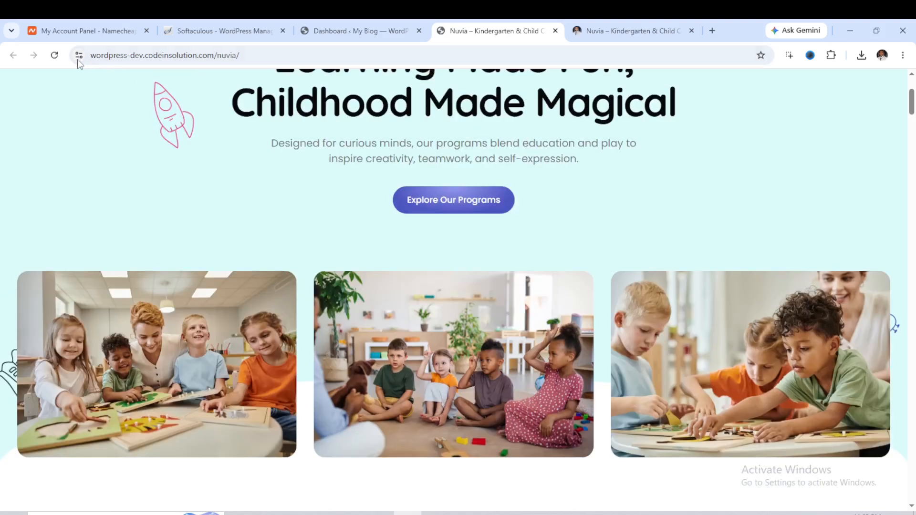
{"action": "left_click", "coordinate": [55, 57]}
{"action": "scroll", "coordinate": [492, 270], "scroll_direction": "up", "scroll_amount": 4}
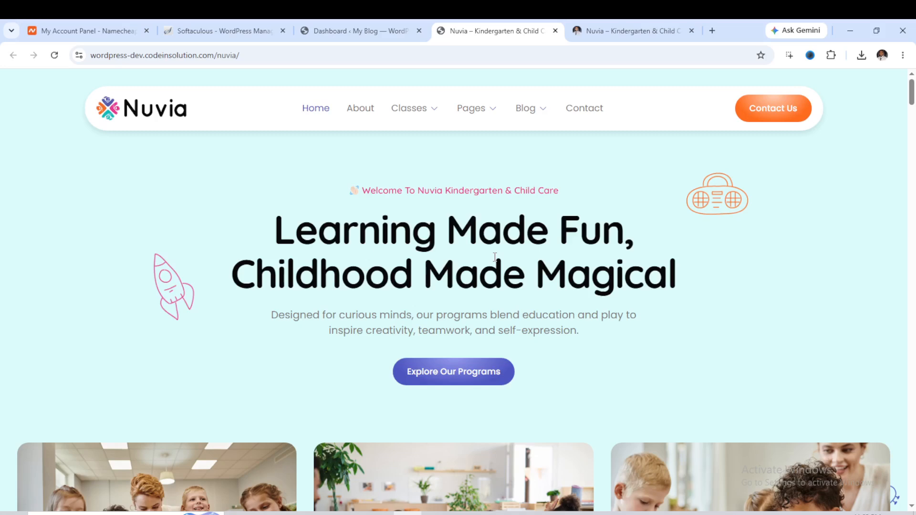
{"action": "scroll", "coordinate": [495, 258], "scroll_direction": "down", "scroll_amount": 6}
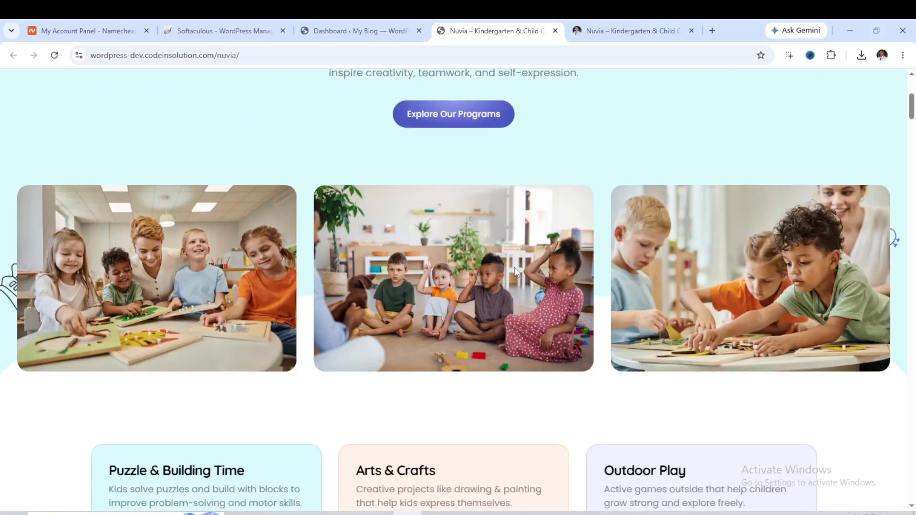
{"action": "scroll", "coordinate": [320, 249], "scroll_direction": "down", "scroll_amount": 1}
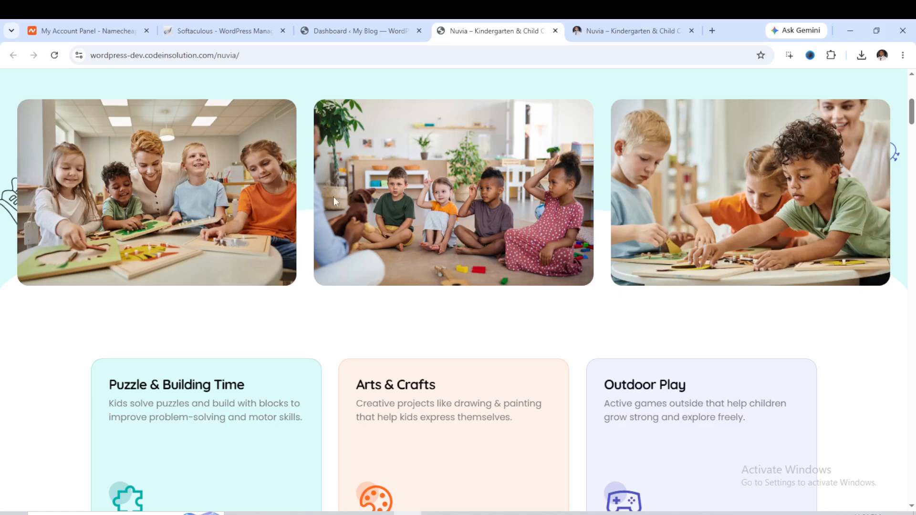
{"action": "scroll", "coordinate": [333, 197], "scroll_direction": "down", "scroll_amount": 6}
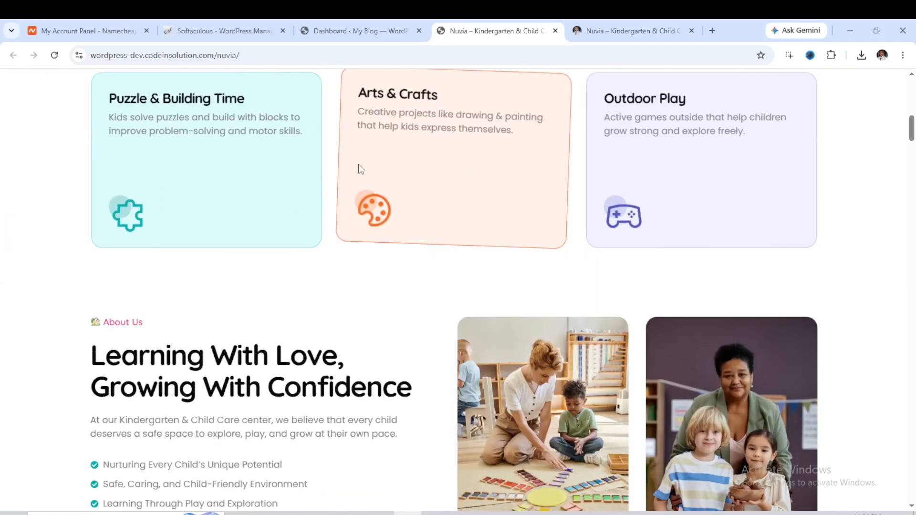
{"action": "scroll", "coordinate": [427, 185], "scroll_direction": "down", "scroll_amount": 3}
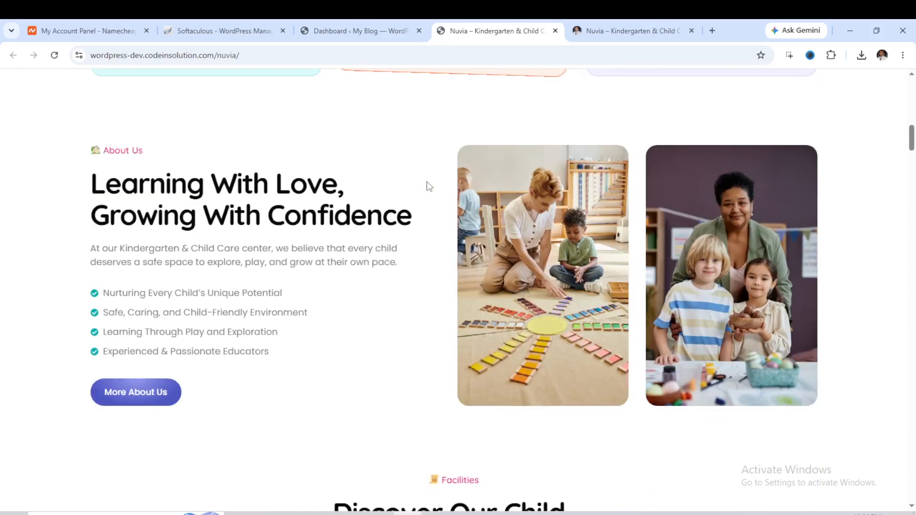
{"action": "scroll", "coordinate": [426, 186], "scroll_direction": "down", "scroll_amount": 2}
{"action": "scroll", "coordinate": [262, 175], "scroll_direction": "up", "scroll_amount": 1}
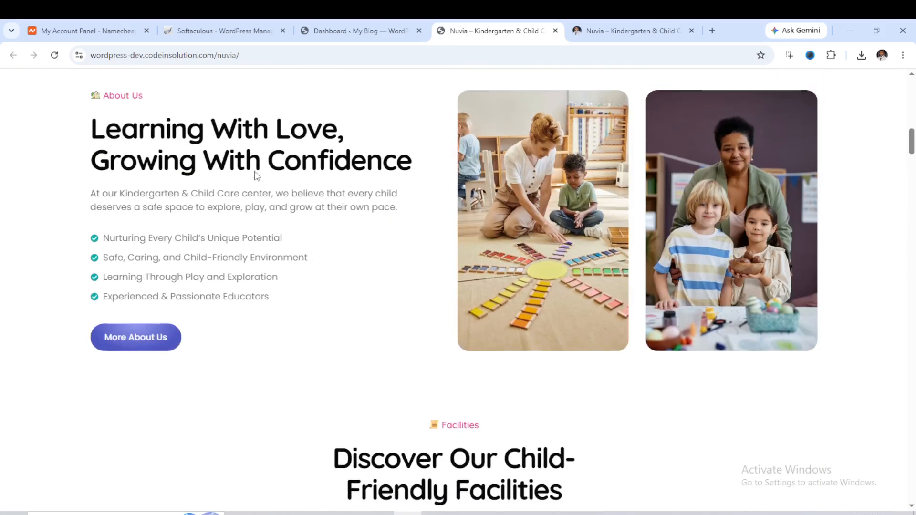
{"action": "scroll", "coordinate": [543, 211], "scroll_direction": "down", "scroll_amount": 2}
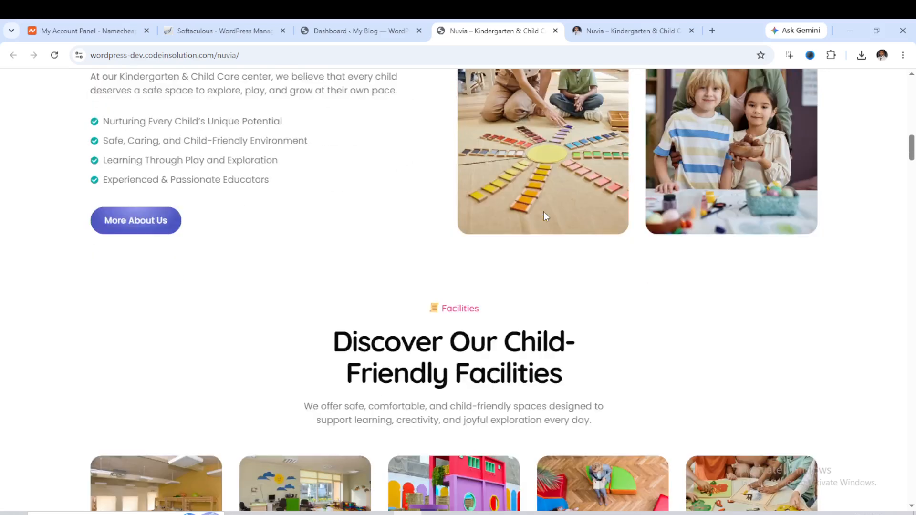
{"action": "scroll", "coordinate": [544, 213], "scroll_direction": "down", "scroll_amount": 2}
{"action": "scroll", "coordinate": [468, 210], "scroll_direction": "up", "scroll_amount": 1}
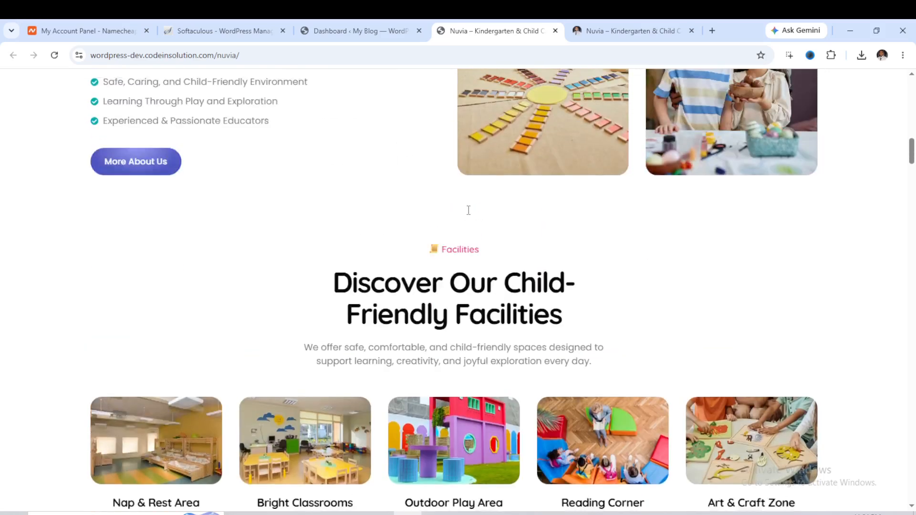
{"action": "scroll", "coordinate": [468, 210], "scroll_direction": "up", "scroll_amount": 2}
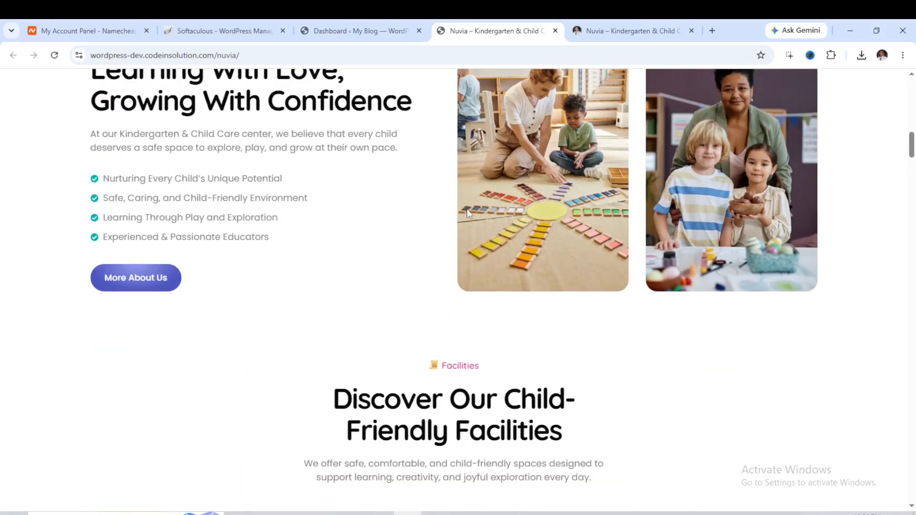
{"action": "scroll", "coordinate": [545, 210], "scroll_direction": "down", "scroll_amount": 5}
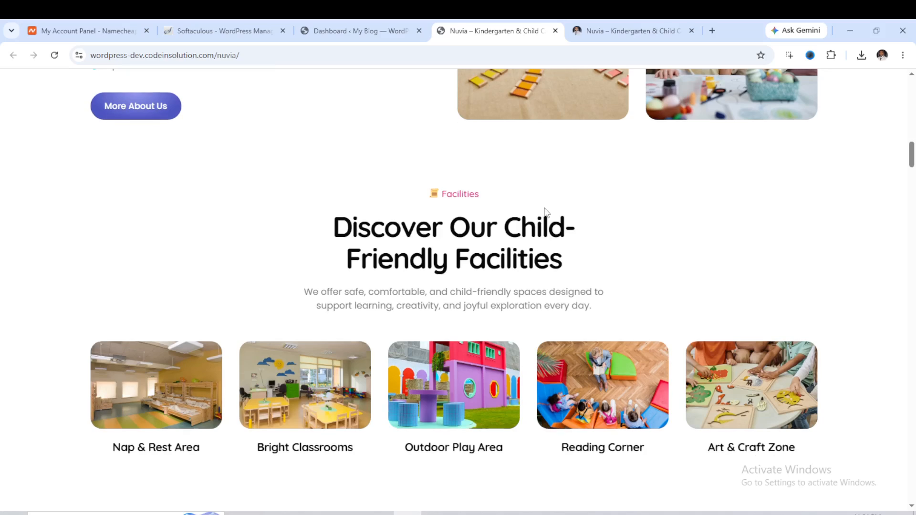
{"action": "scroll", "coordinate": [545, 214], "scroll_direction": "down", "scroll_amount": 3}
{"action": "scroll", "coordinate": [466, 198], "scroll_direction": "up", "scroll_amount": 2}
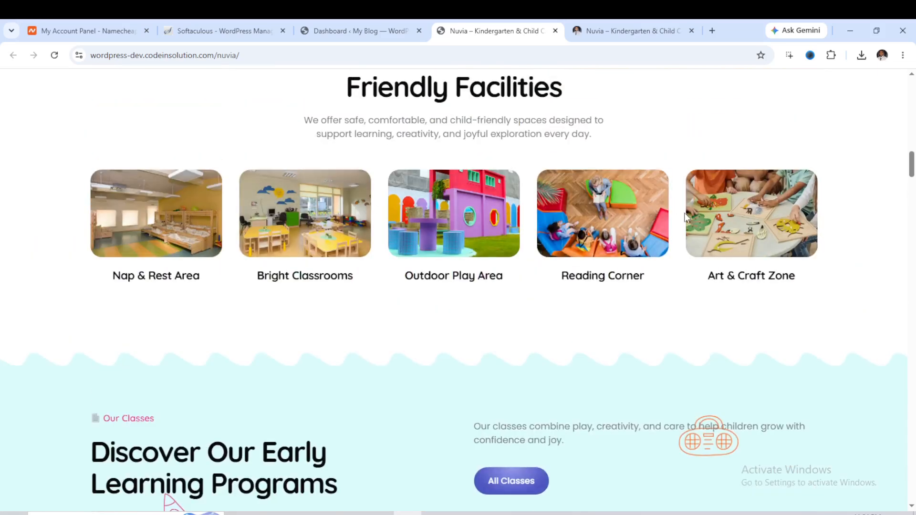
{"action": "scroll", "coordinate": [511, 220], "scroll_direction": "down", "scroll_amount": 3}
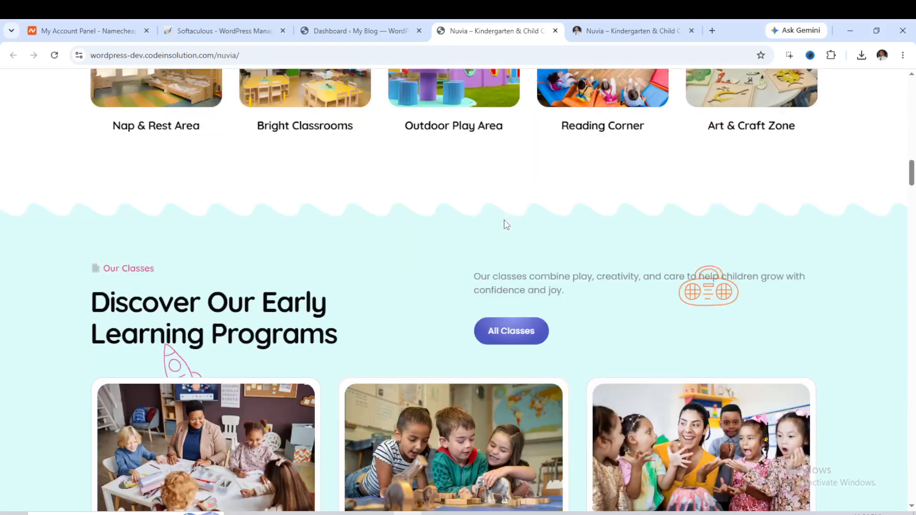
{"action": "scroll", "coordinate": [505, 221], "scroll_direction": "down", "scroll_amount": 3}
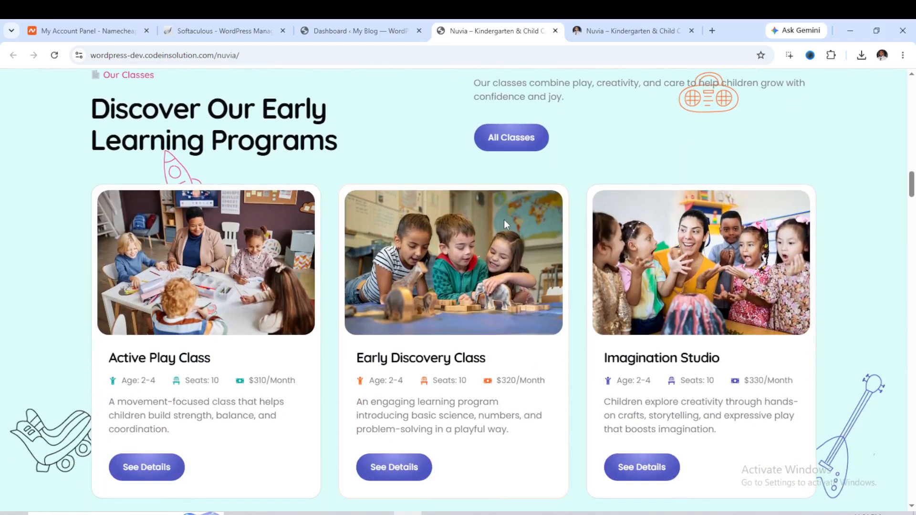
{"action": "scroll", "coordinate": [504, 219], "scroll_direction": "down", "scroll_amount": 3}
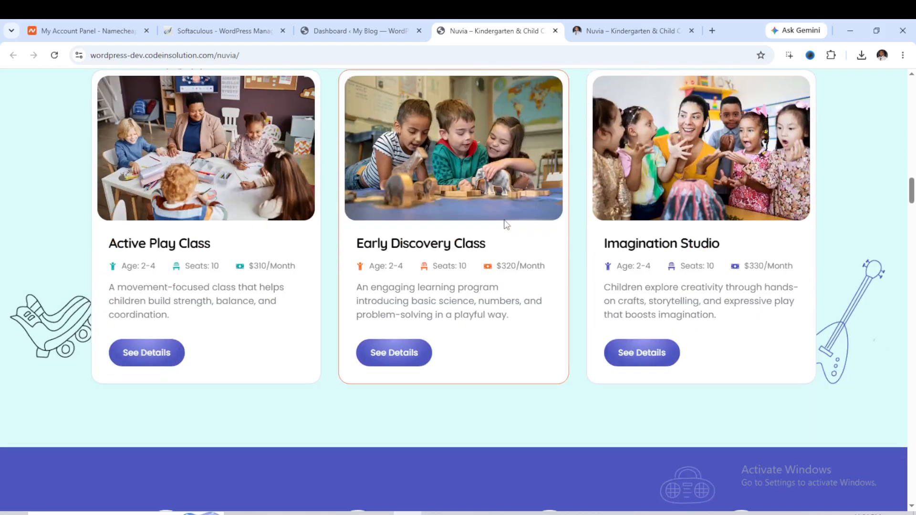
{"action": "scroll", "coordinate": [410, 205], "scroll_direction": "up", "scroll_amount": 3}
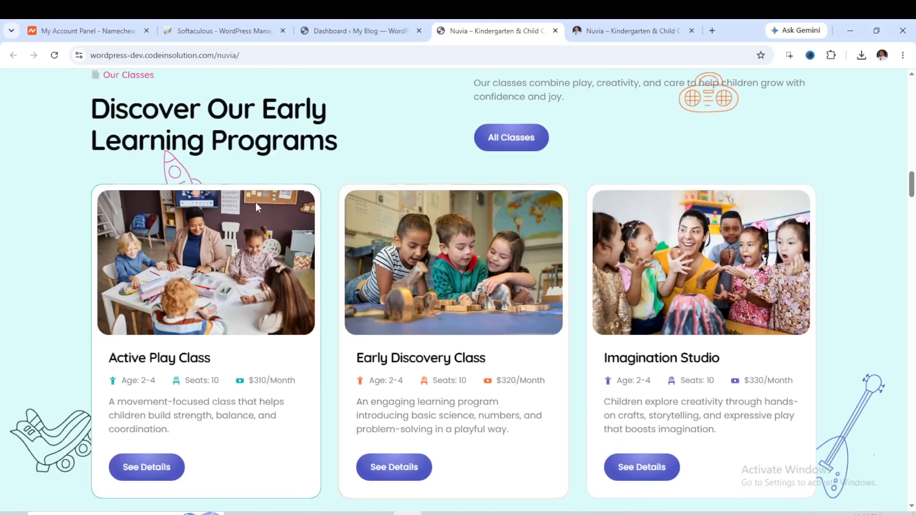
Continue examining the demo homepage's remaining sections, from the statistics and gallery down to the footer.
{"action": "scroll", "coordinate": [391, 196], "scroll_direction": "down", "scroll_amount": 8}
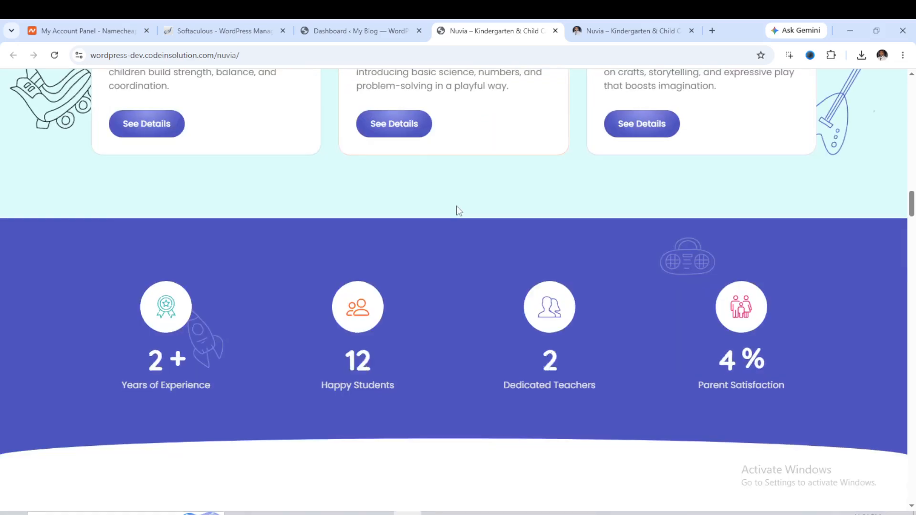
{"action": "scroll", "coordinate": [404, 210], "scroll_direction": "down", "scroll_amount": 4}
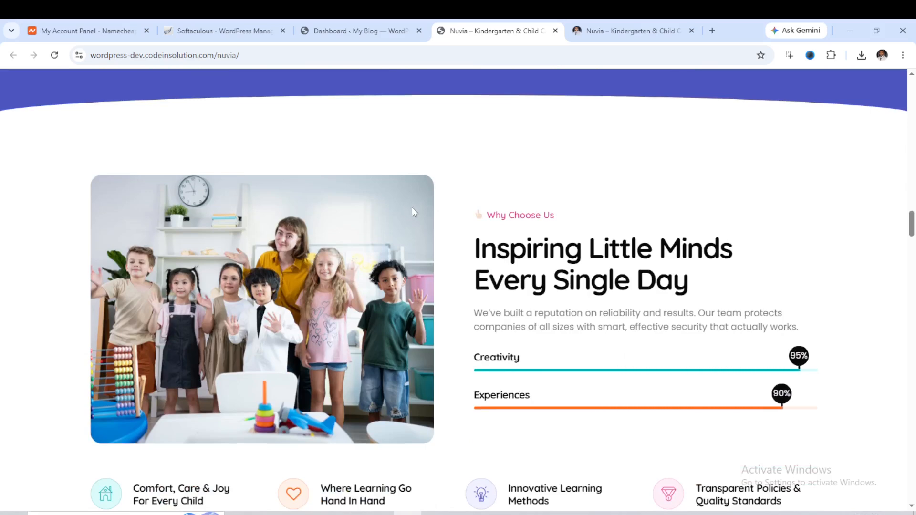
{"action": "scroll", "coordinate": [412, 207], "scroll_direction": "down", "scroll_amount": 4}
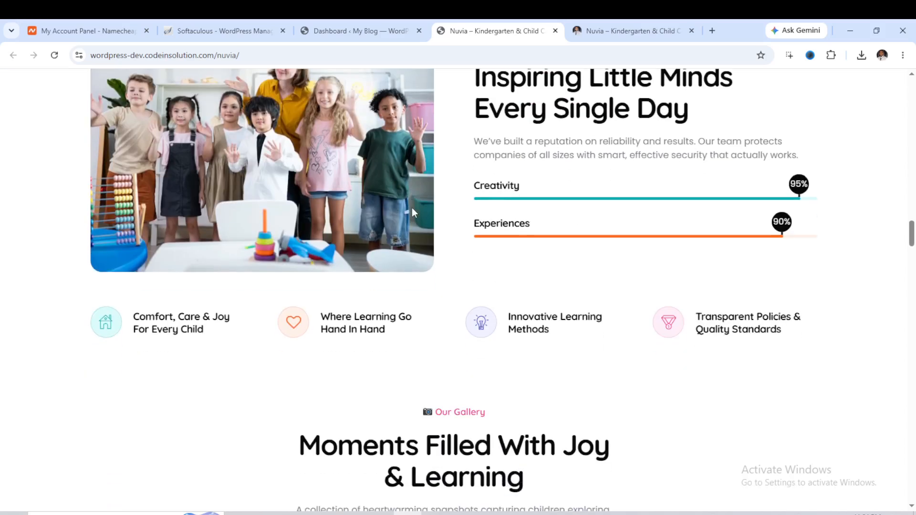
{"action": "scroll", "coordinate": [412, 208], "scroll_direction": "down", "scroll_amount": 5}
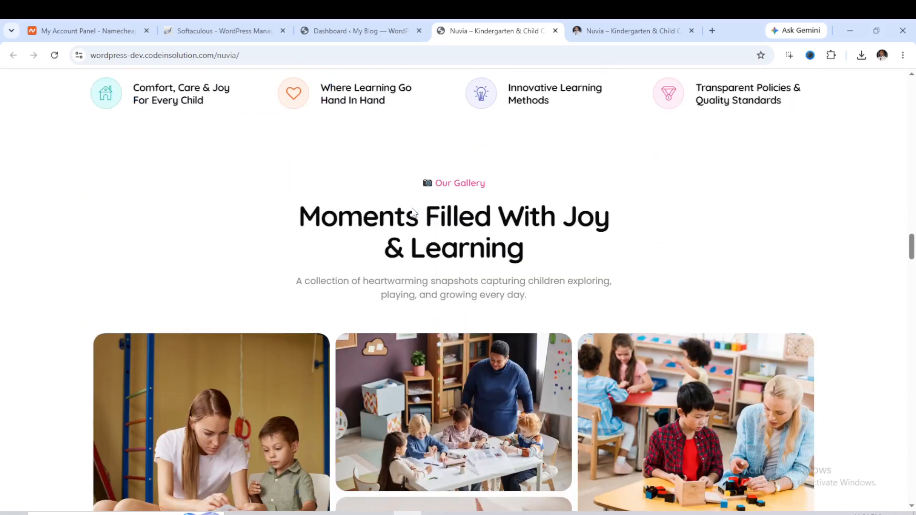
{"action": "scroll", "coordinate": [413, 209], "scroll_direction": "down", "scroll_amount": 5}
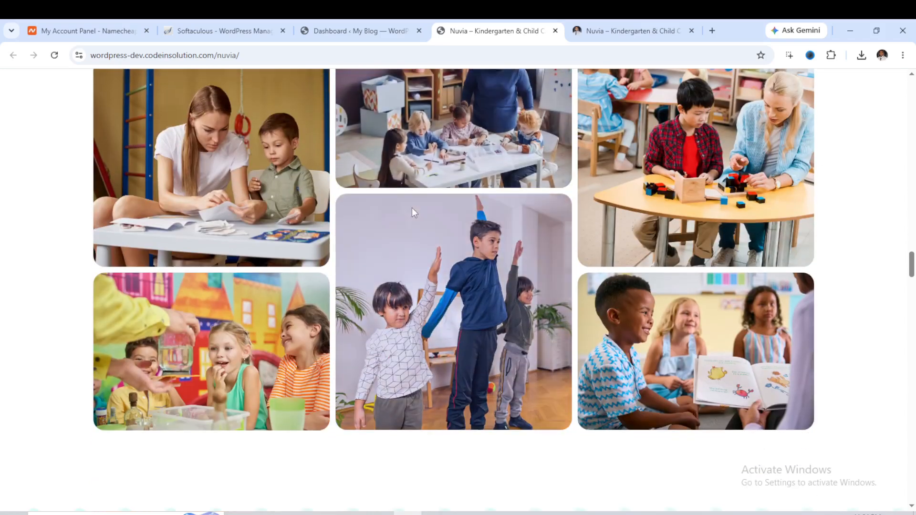
{"action": "scroll", "coordinate": [412, 211], "scroll_direction": "down", "scroll_amount": 7}
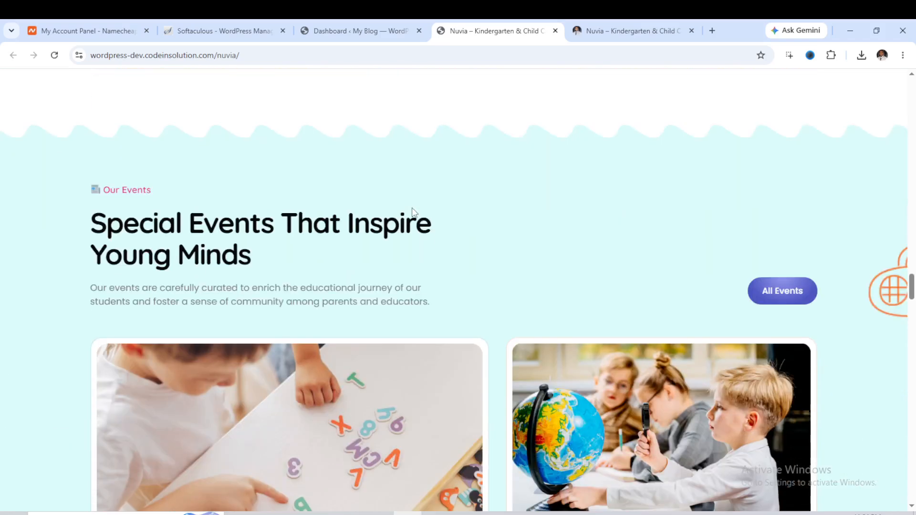
{"action": "scroll", "coordinate": [412, 208], "scroll_direction": "down", "scroll_amount": 4}
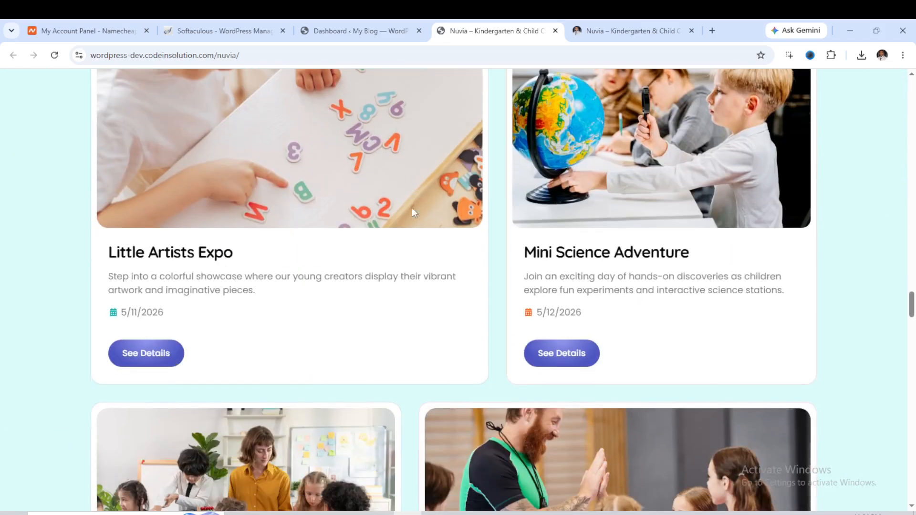
{"action": "scroll", "coordinate": [410, 209], "scroll_direction": "up", "scroll_amount": 3}
{"action": "scroll", "coordinate": [410, 214], "scroll_direction": "down", "scroll_amount": 6}
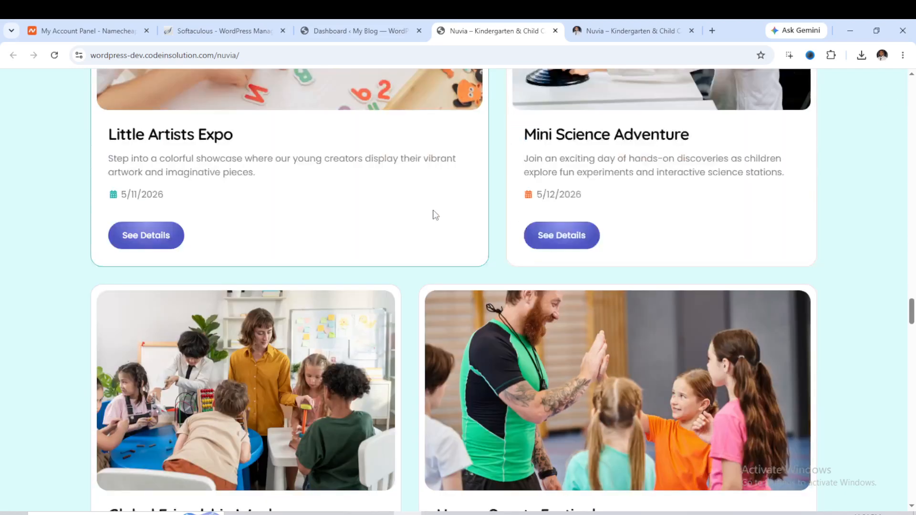
{"action": "scroll", "coordinate": [435, 215], "scroll_direction": "down", "scroll_amount": 5}
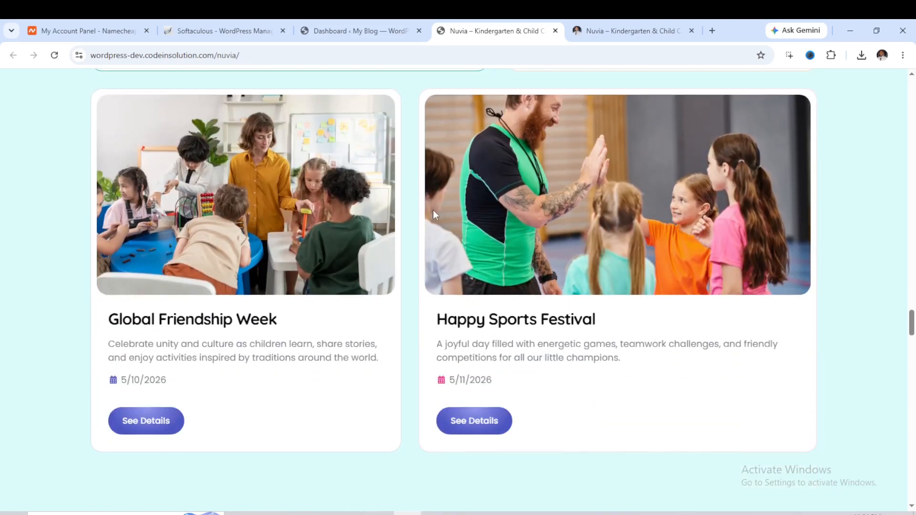
{"action": "scroll", "coordinate": [436, 213], "scroll_direction": "down", "scroll_amount": 9}
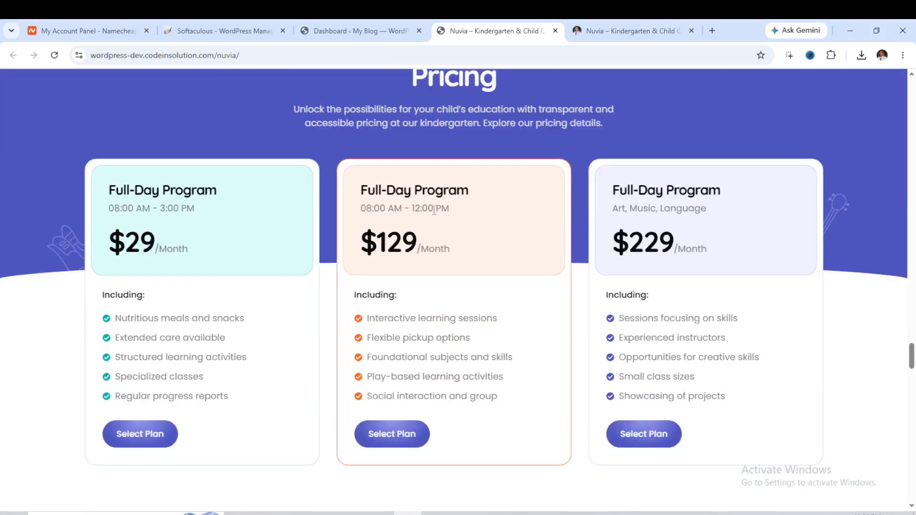
{"action": "scroll", "coordinate": [435, 210], "scroll_direction": "down", "scroll_amount": 1}
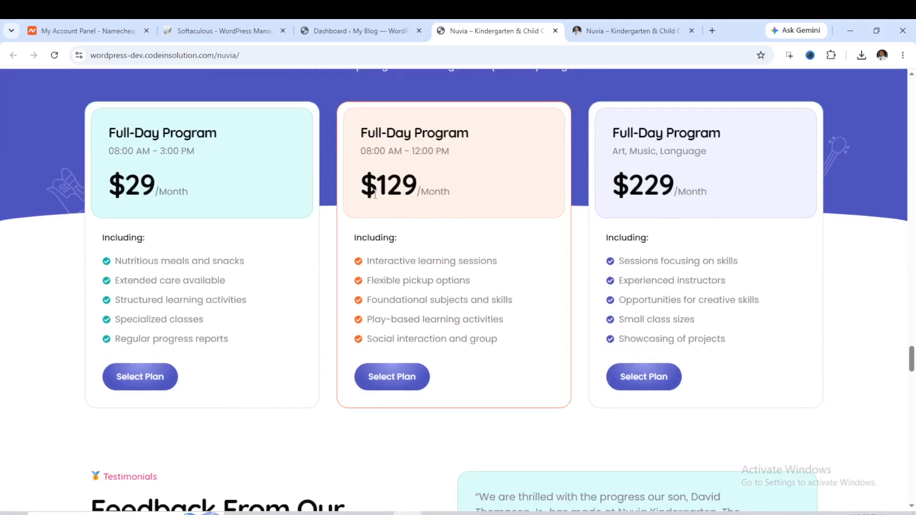
{"action": "scroll", "coordinate": [466, 222], "scroll_direction": "down", "scroll_amount": 1}
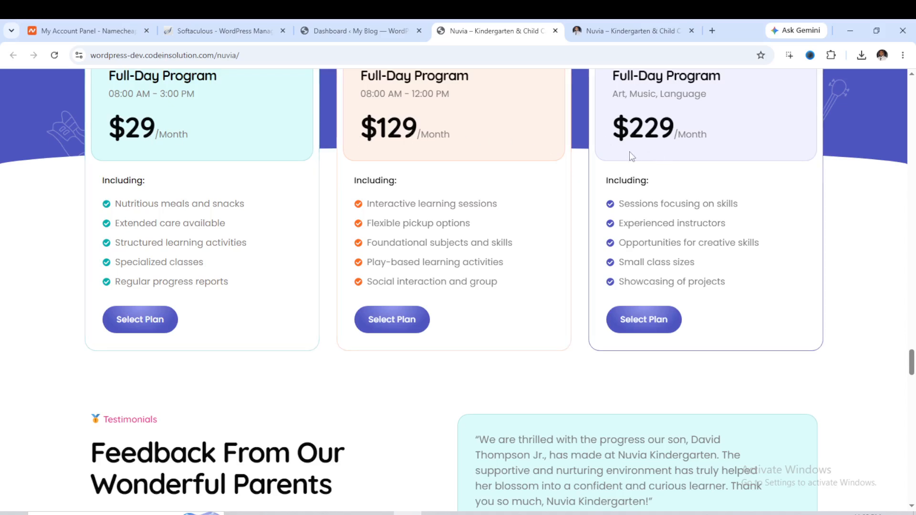
{"action": "scroll", "coordinate": [628, 153], "scroll_direction": "up", "scroll_amount": 2}
{"action": "scroll", "coordinate": [382, 173], "scroll_direction": "down", "scroll_amount": 2}
{"action": "scroll", "coordinate": [452, 188], "scroll_direction": "down", "scroll_amount": 6}
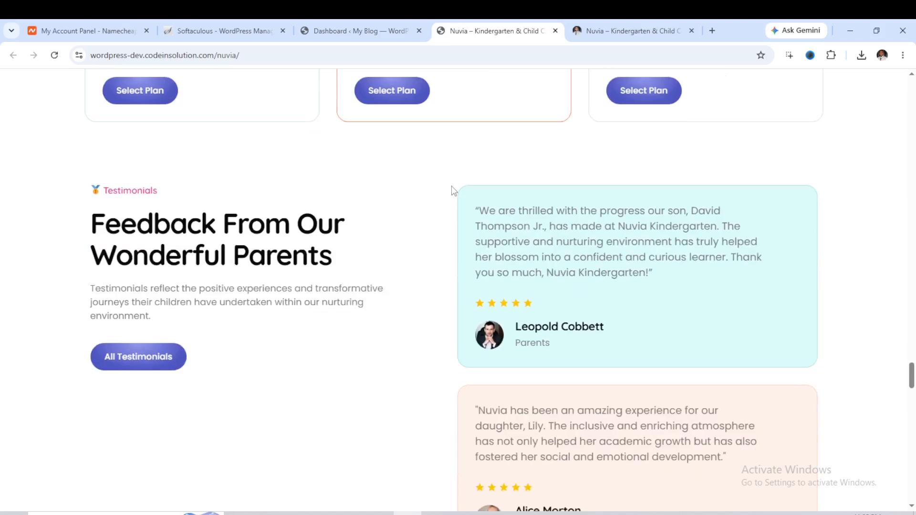
{"action": "scroll", "coordinate": [454, 190], "scroll_direction": "down", "scroll_amount": 10}
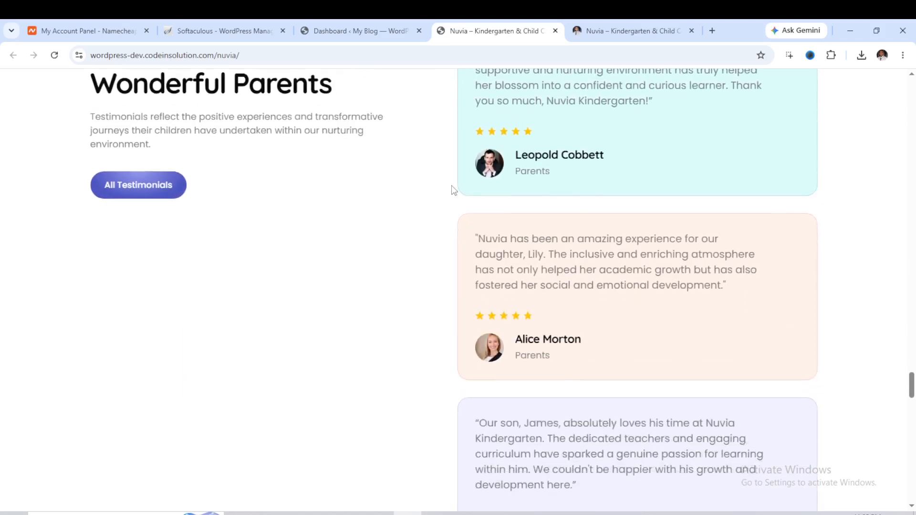
{"action": "scroll", "coordinate": [454, 190], "scroll_direction": "down", "scroll_amount": 14}
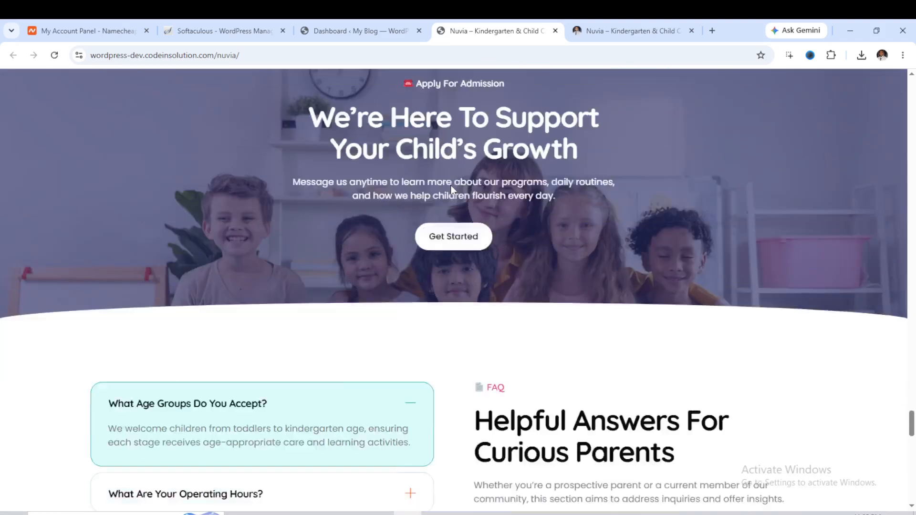
{"action": "scroll", "coordinate": [453, 190], "scroll_direction": "down", "scroll_amount": 13}
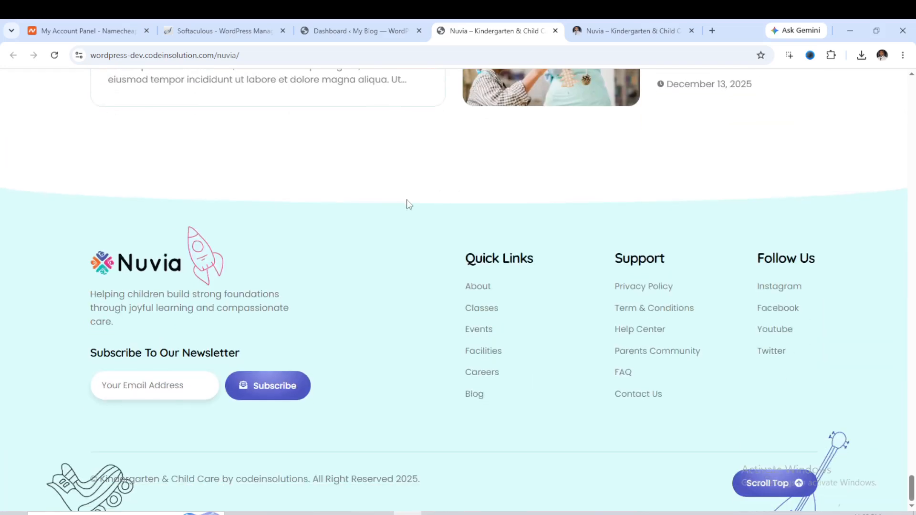
Open the blog's front end in a new tab from the WordPress dashboard, then return to the dashboard tab.
{"action": "left_click", "coordinate": [338, 35]}
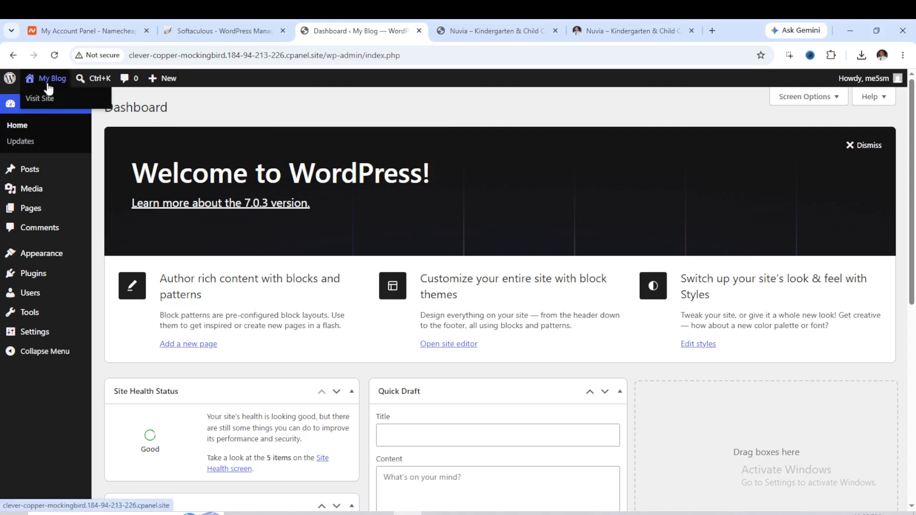
{"action": "right_click", "coordinate": [43, 98]}
{"action": "left_click", "coordinate": [106, 122]}
{"action": "left_click", "coordinate": [397, 29]}
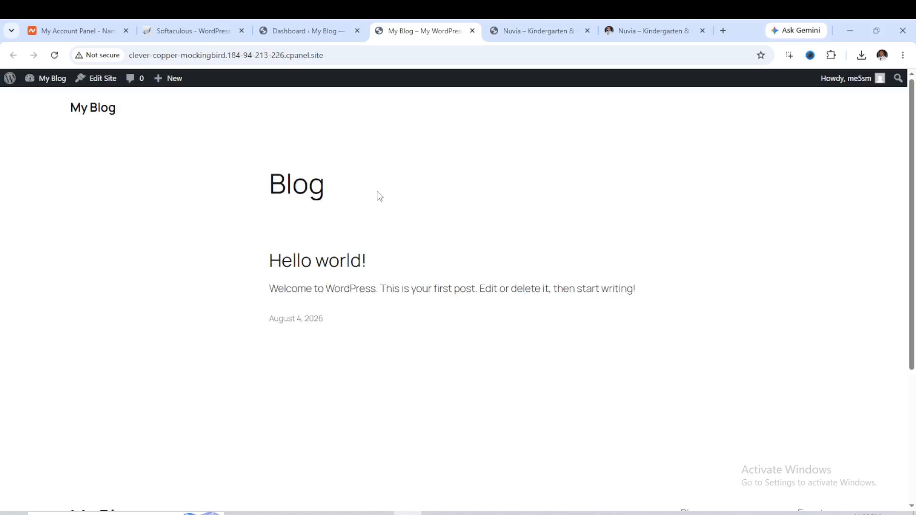
{"action": "left_click", "coordinate": [302, 34]}
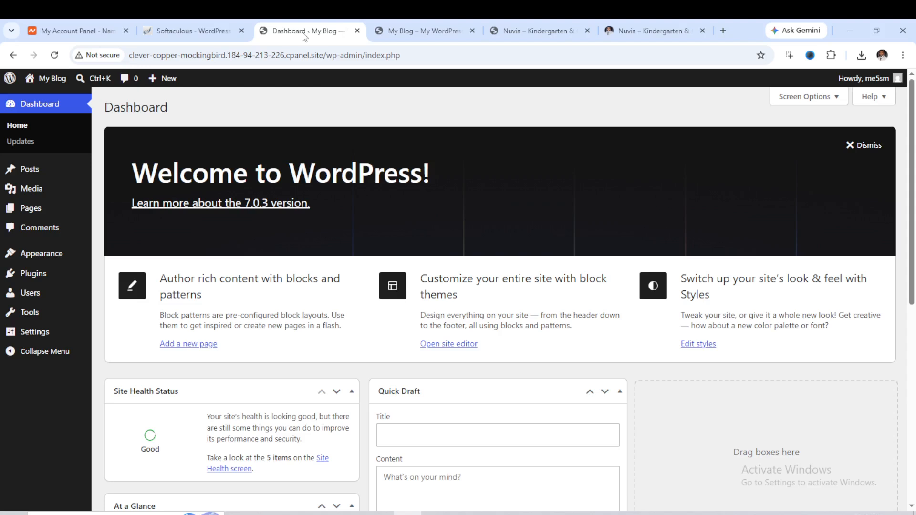
Activate the Hello Elementor theme from the Add Themes screen.
{"action": "mouse_move", "coordinate": [34, 254]}
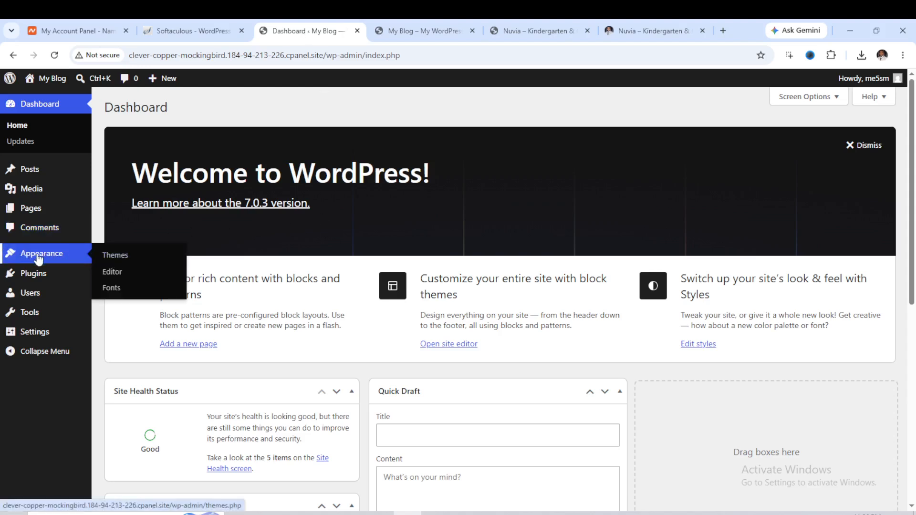
{"action": "left_click", "coordinate": [116, 262]}
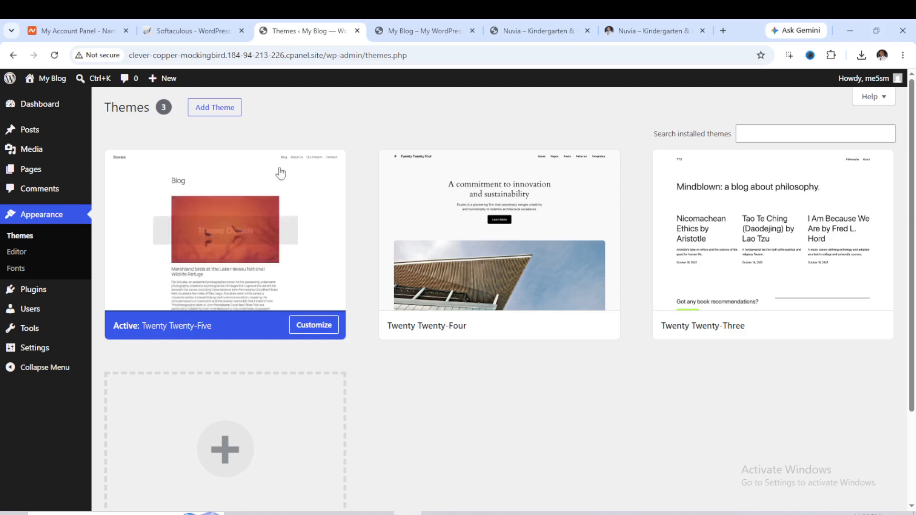
{"action": "left_click", "coordinate": [214, 114]}
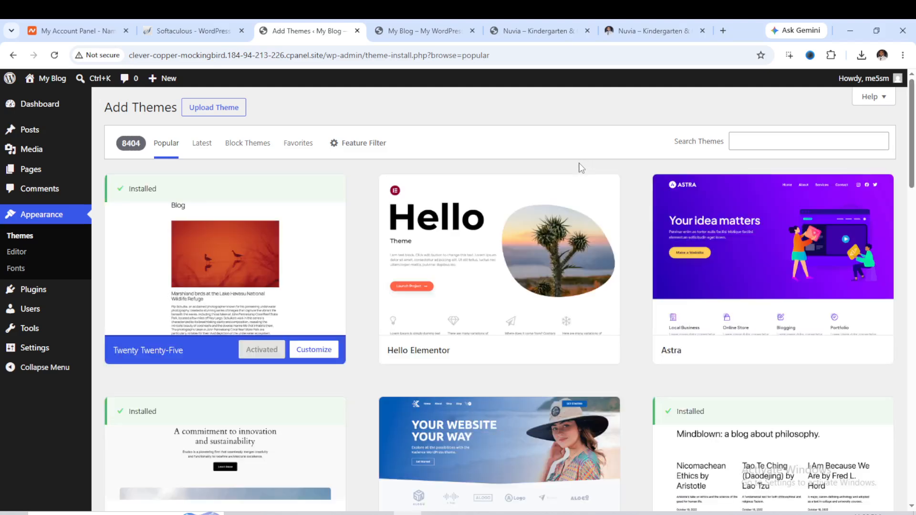
{"action": "mouse_move", "coordinate": [531, 286]}
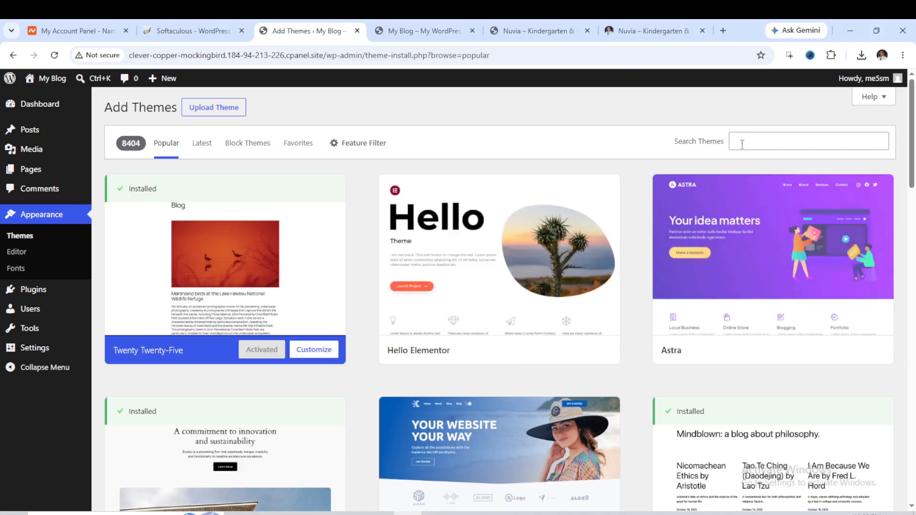
{"action": "left_click", "coordinate": [549, 351]}
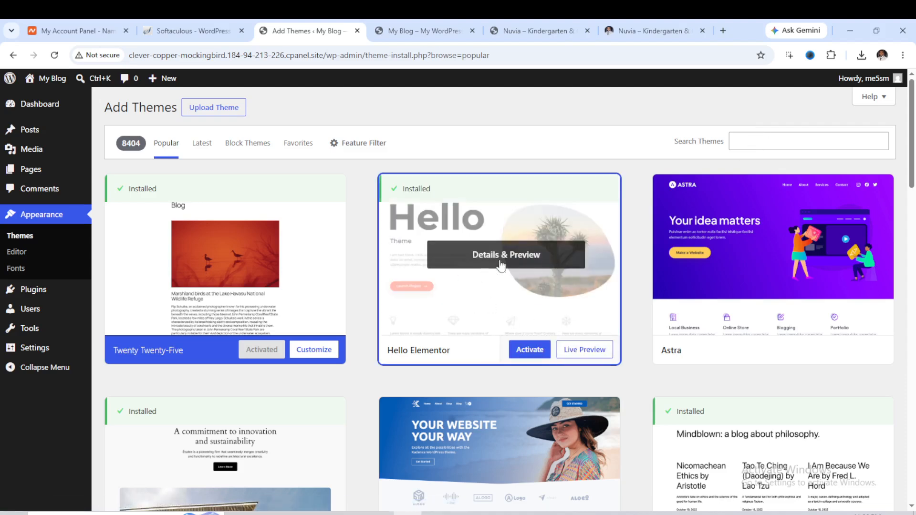
{"action": "left_click", "coordinate": [535, 350]}
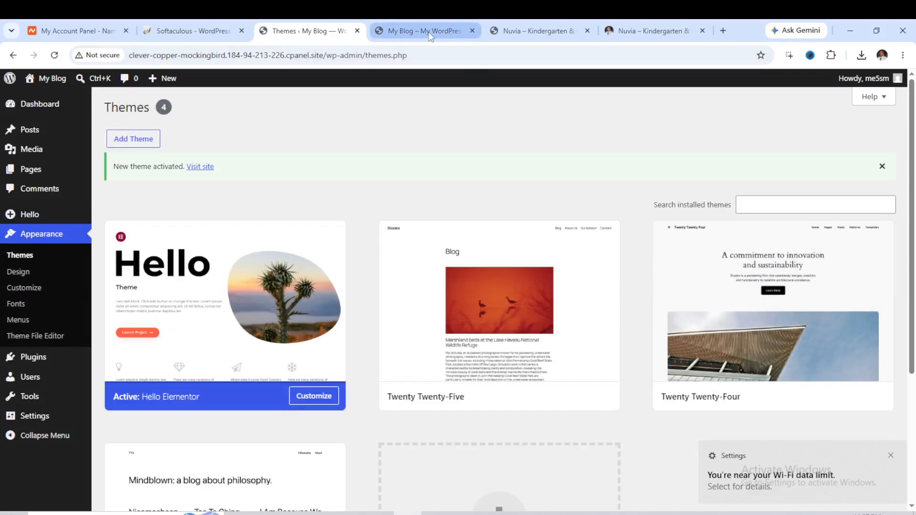
Reload the blog's front end to view it with the new theme, then return to the dashboard tab.
{"action": "left_click", "coordinate": [428, 32]}
{"action": "left_click", "coordinate": [54, 55]}
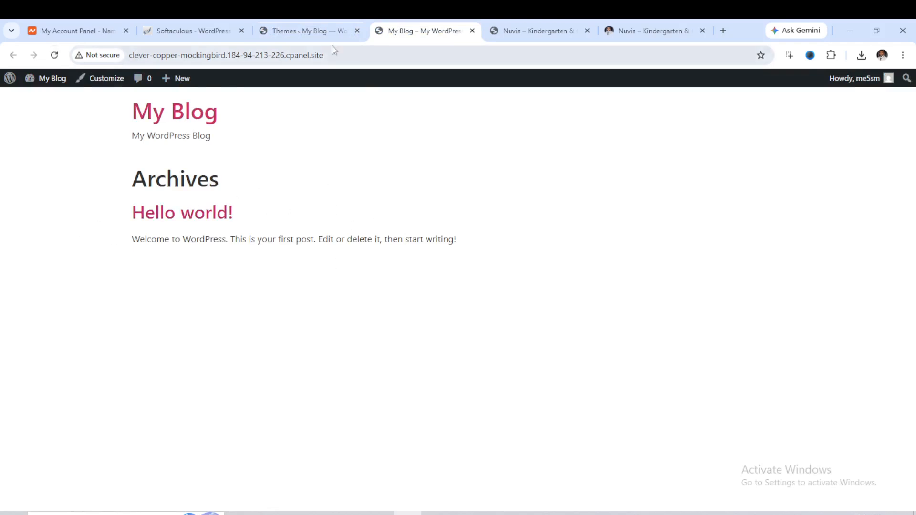
{"action": "left_click", "coordinate": [317, 31]}
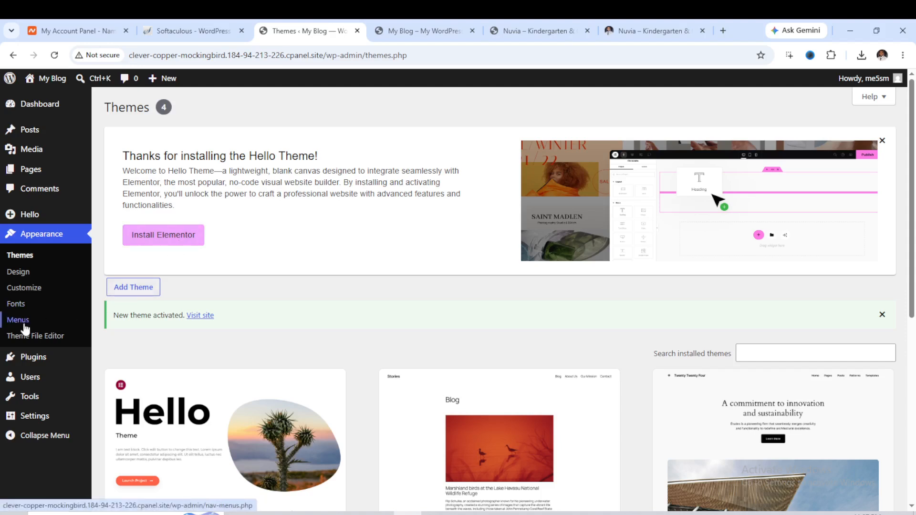
Search the plugin directory for elementor and install the Elementor Website Builder plugin.
{"action": "mouse_move", "coordinate": [29, 358]}
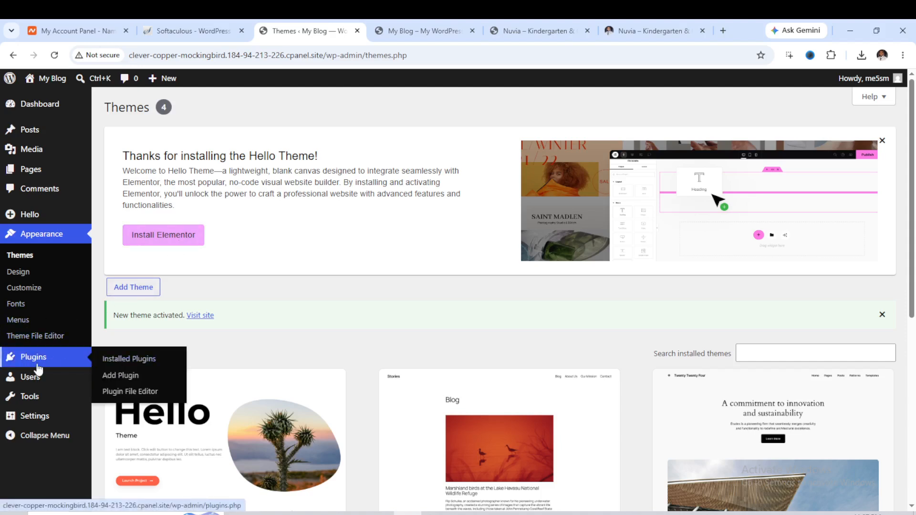
{"action": "left_click", "coordinate": [120, 377]}
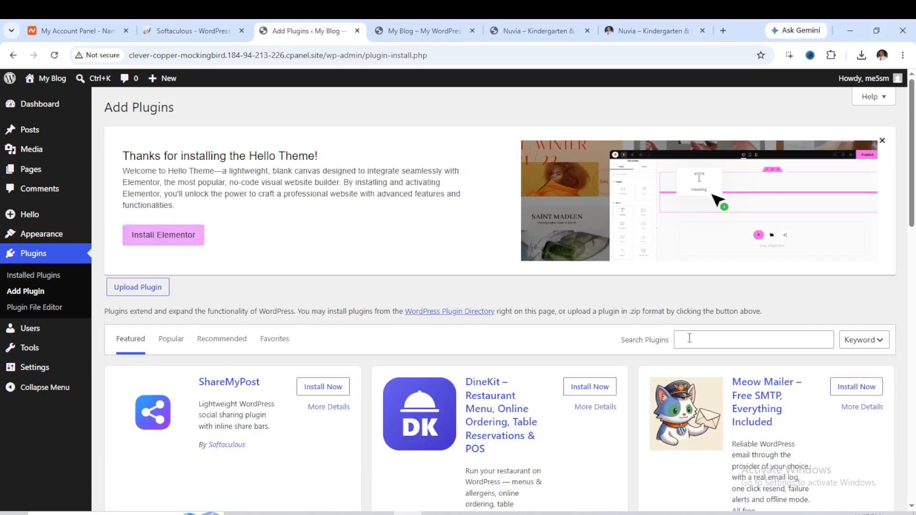
{"action": "left_click", "coordinate": [689, 339]}
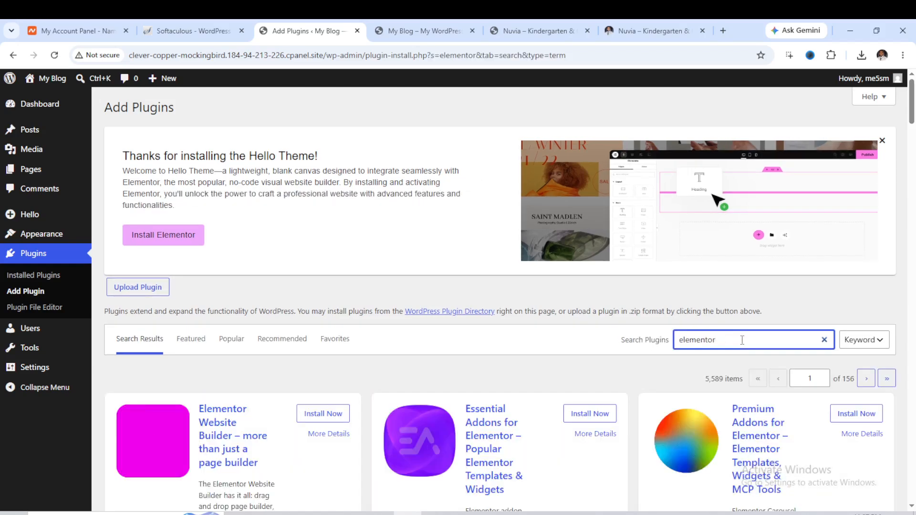
{"action": "scroll", "coordinate": [309, 358], "scroll_direction": "down", "scroll_amount": 2}
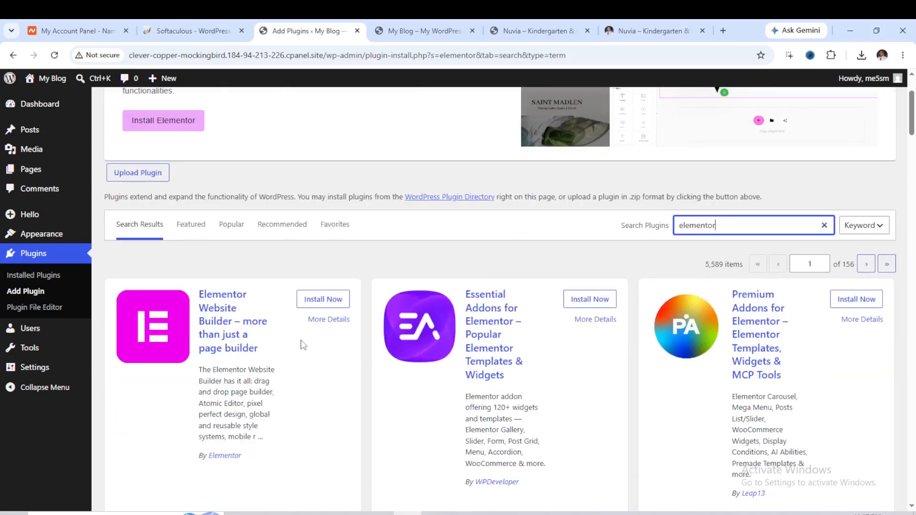
{"action": "left_click", "coordinate": [311, 305]}
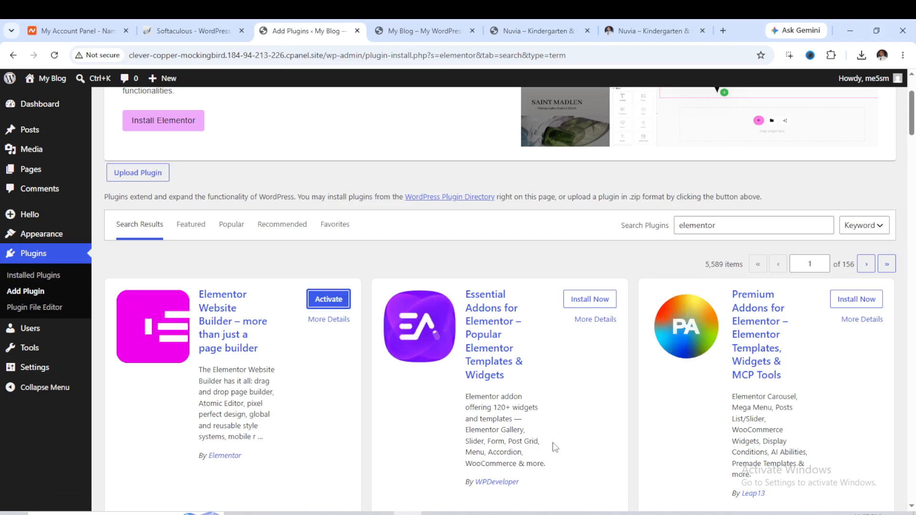
Search plugins for template kit import and install the Template Kit – Import plugin by Envato.
{"action": "double_click", "coordinate": [702, 225]}
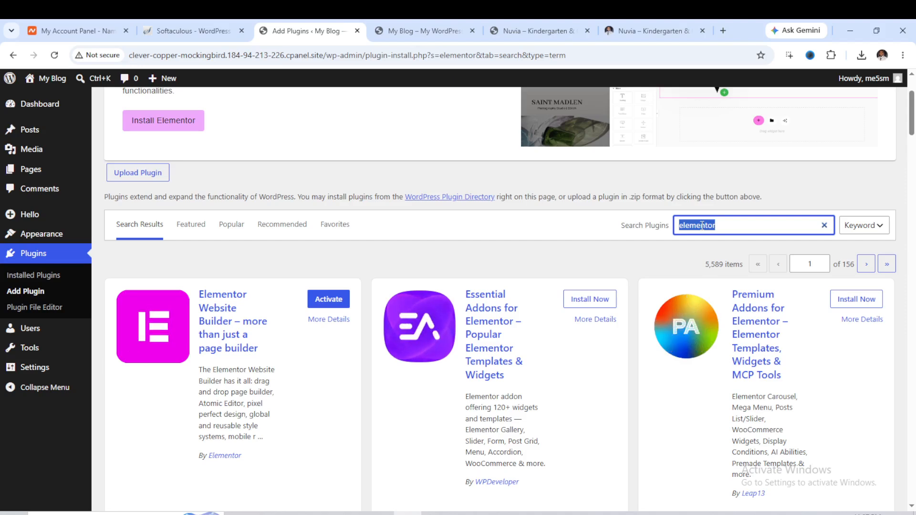
{"action": "type", "text": "te"}
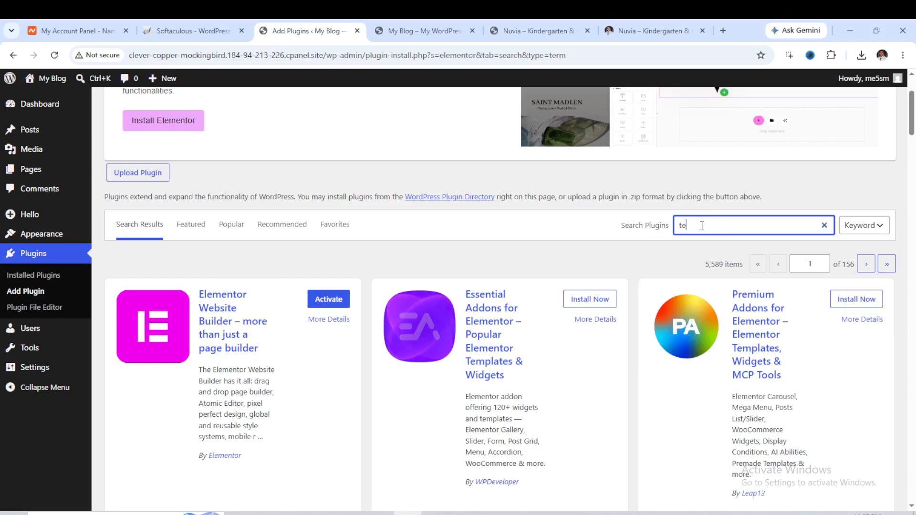
{"action": "type", "text": "mplate "}
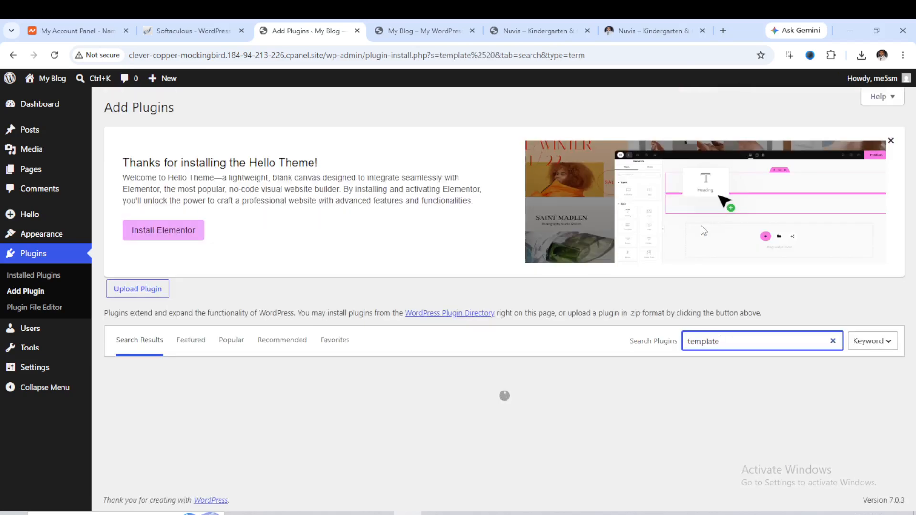
{"action": "type", "text": "kit"}
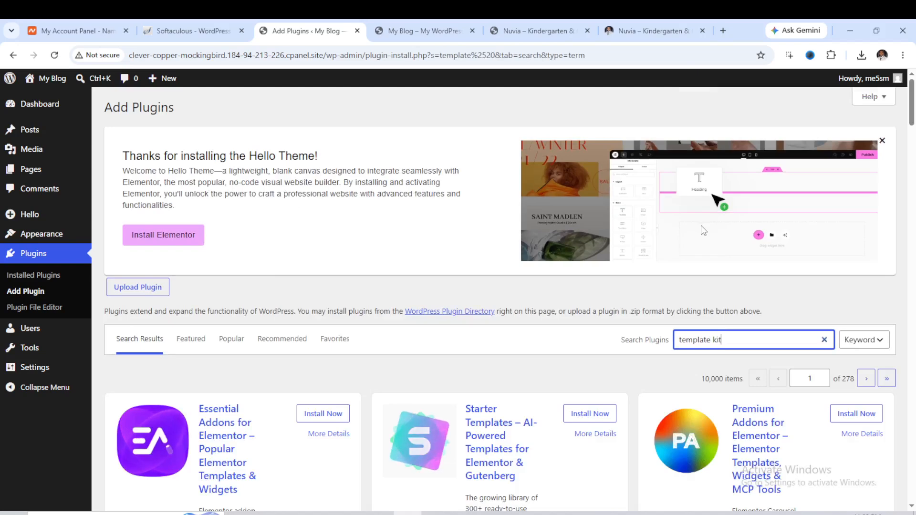
{"action": "type", "text": " impo"}
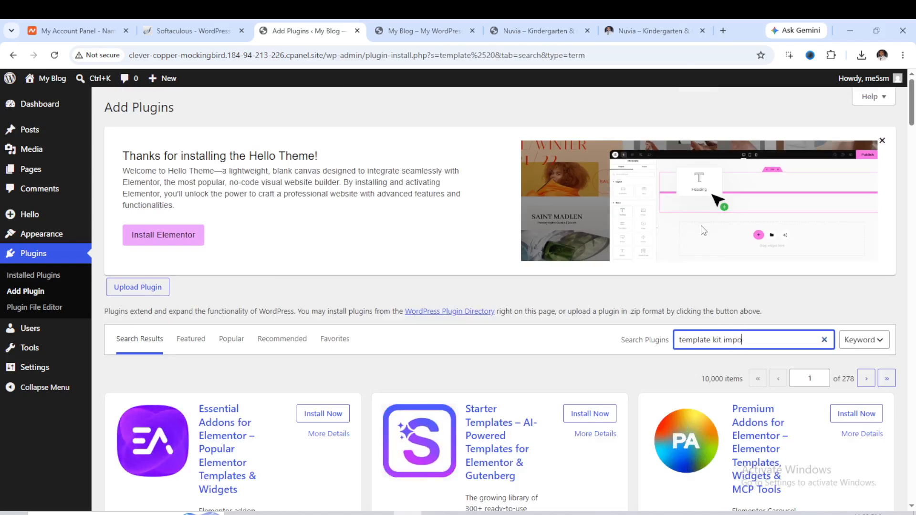
{"action": "type", "text": "rt"}
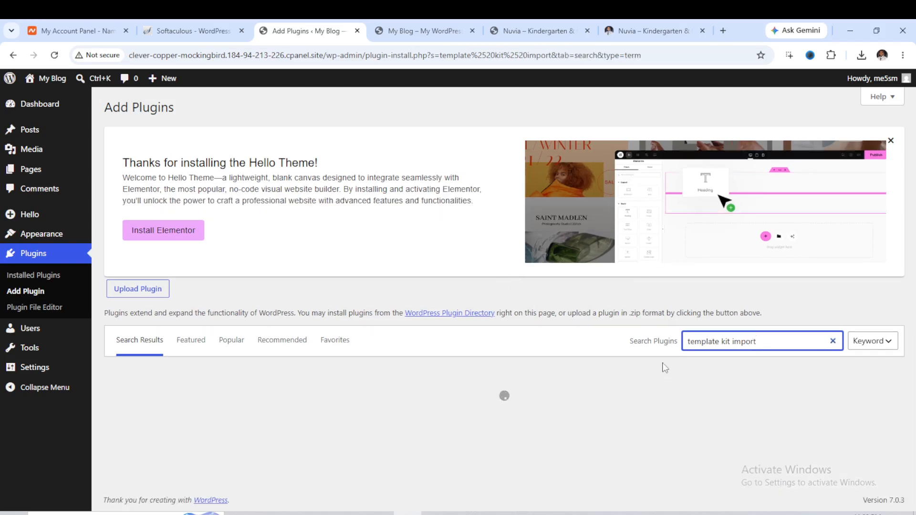
{"action": "scroll", "coordinate": [500, 334], "scroll_direction": "down", "scroll_amount": 5}
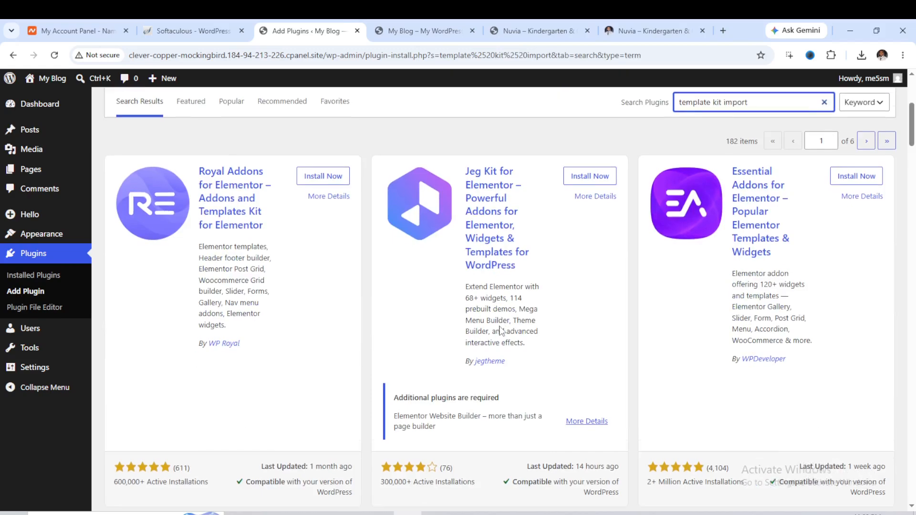
{"action": "scroll", "coordinate": [501, 332], "scroll_direction": "down", "scroll_amount": 15}
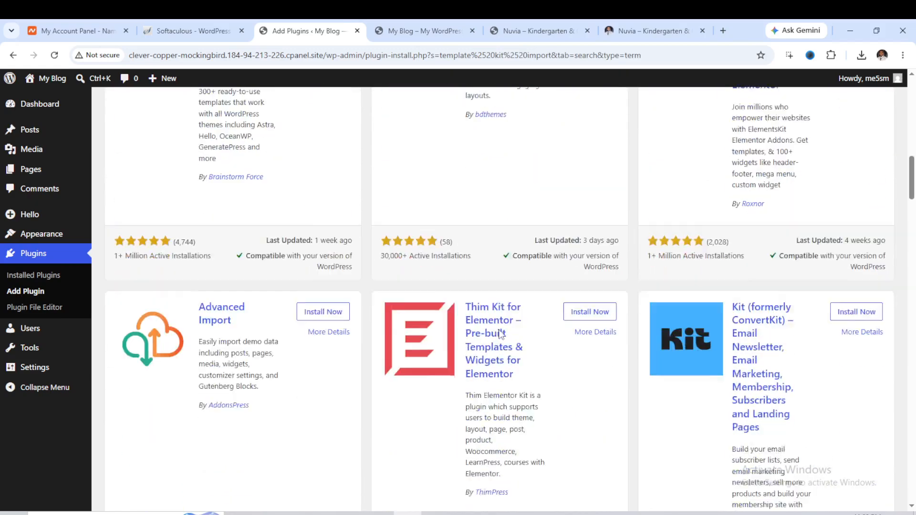
{"action": "scroll", "coordinate": [502, 334], "scroll_direction": "down", "scroll_amount": 12}
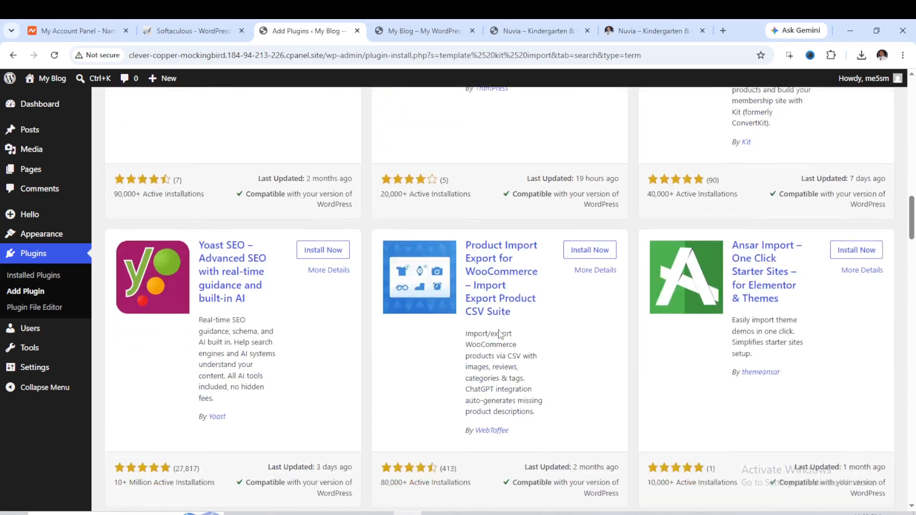
{"action": "scroll", "coordinate": [500, 333], "scroll_direction": "down", "scroll_amount": 2}
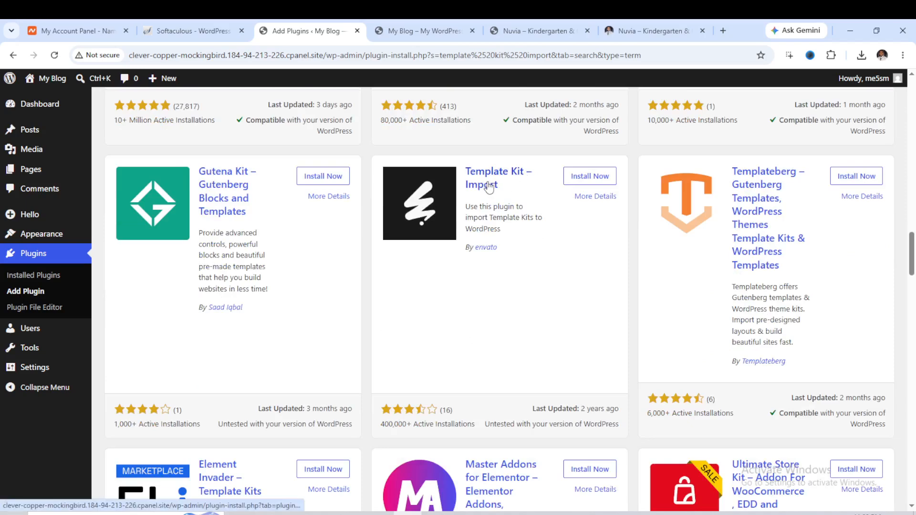
{"action": "left_click", "coordinate": [579, 181]}
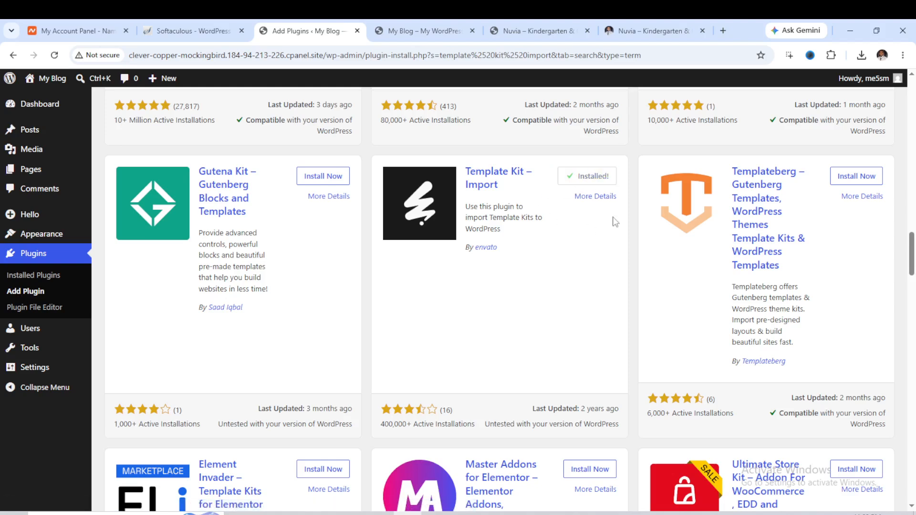
Activate both the Elementor and Template Kit Import plugins together with a bulk Activate action.
{"action": "left_click", "coordinate": [38, 280]}
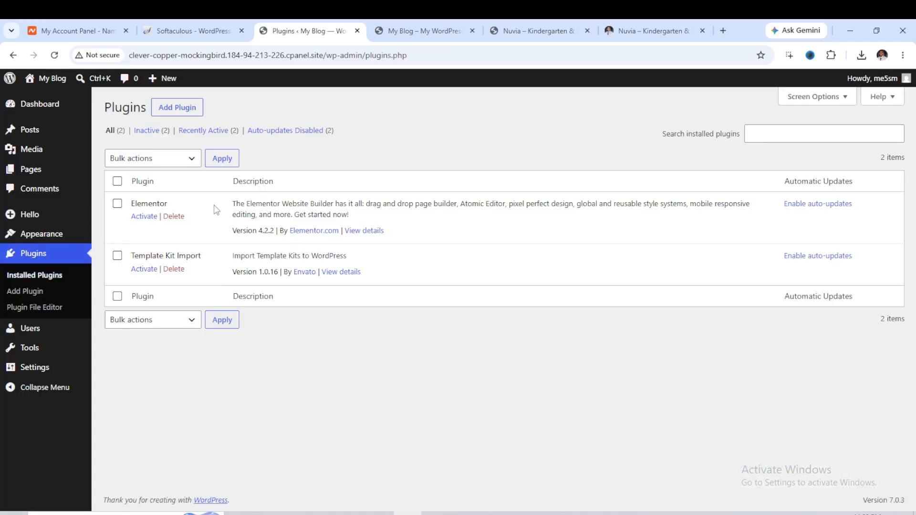
{"action": "scroll", "coordinate": [191, 281], "scroll_direction": "down", "scroll_amount": 2}
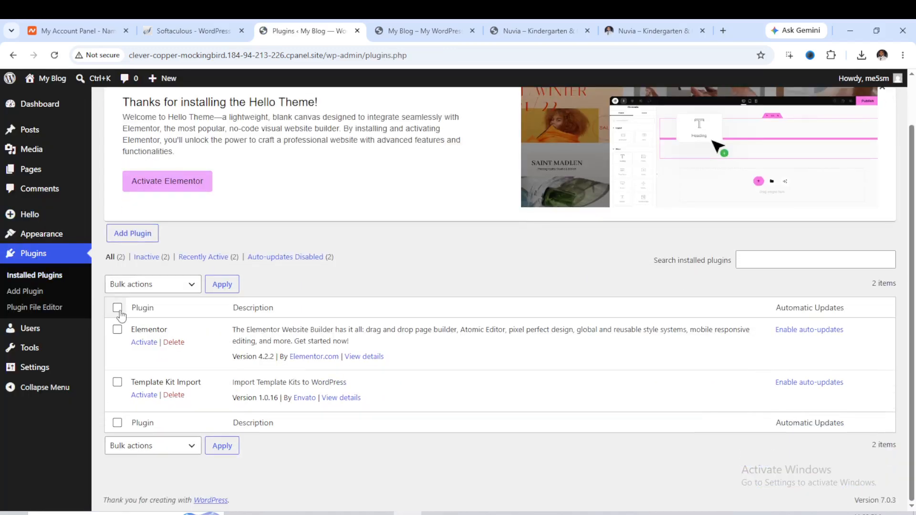
{"action": "left_click", "coordinate": [117, 309]}
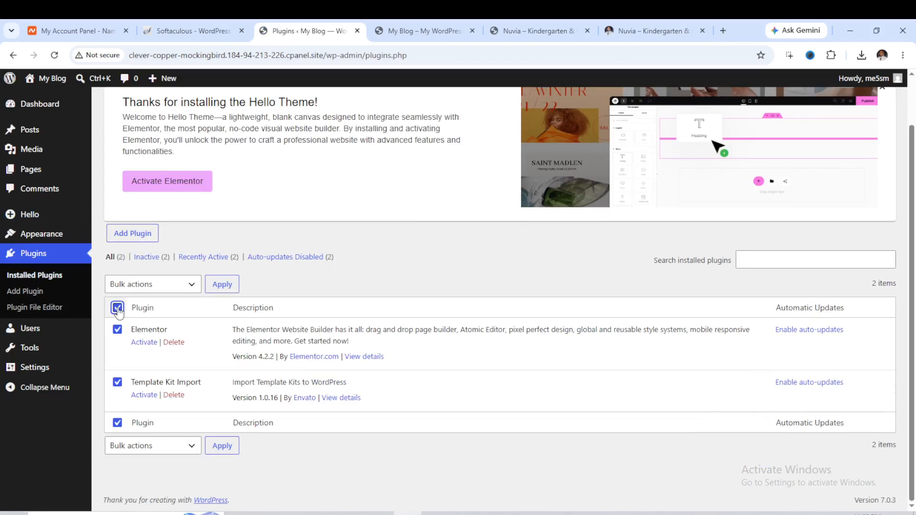
{"action": "left_click", "coordinate": [177, 285]}
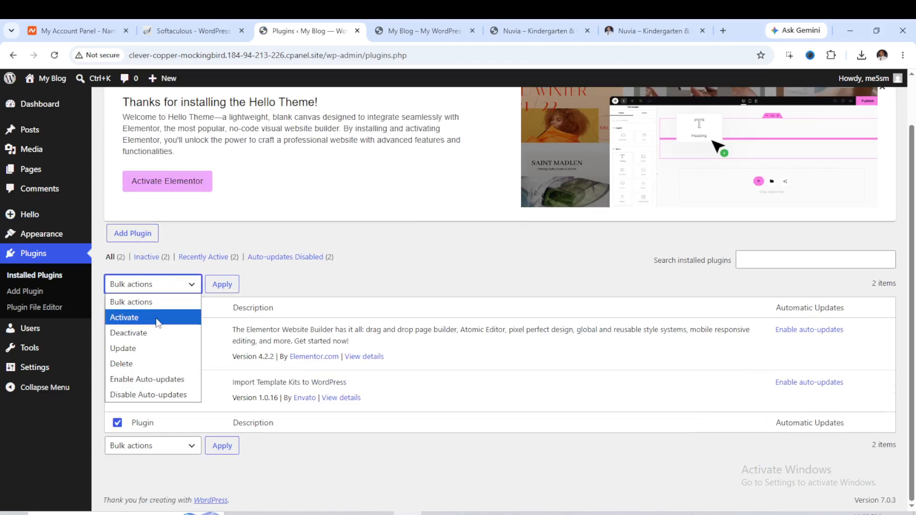
{"action": "left_click", "coordinate": [159, 319]}
{"action": "left_click", "coordinate": [224, 287]}
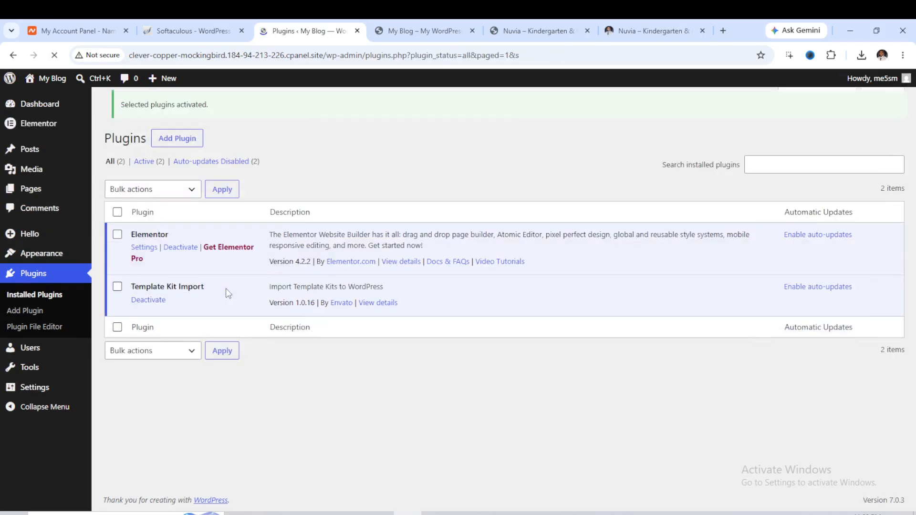
Create a new page titled Home.
{"action": "scroll", "coordinate": [313, 280], "scroll_direction": "down", "scroll_amount": 1}
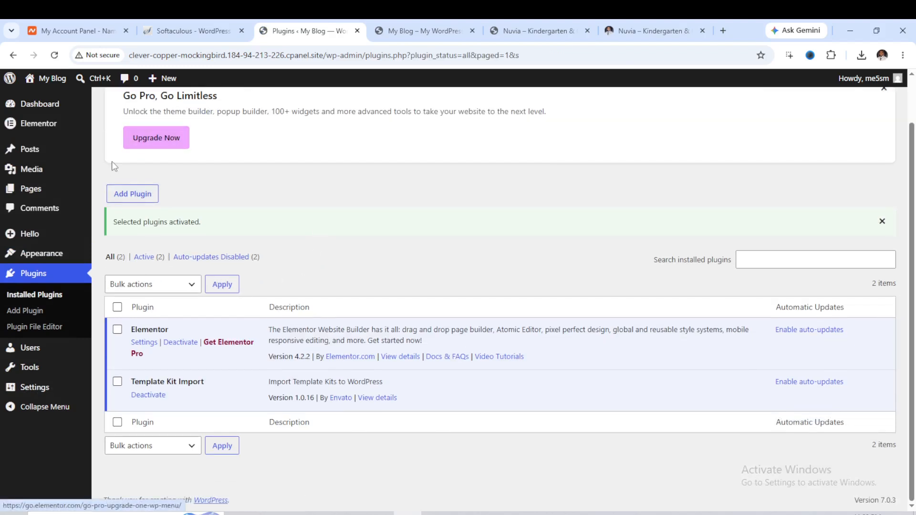
{"action": "mouse_move", "coordinate": [67, 238]}
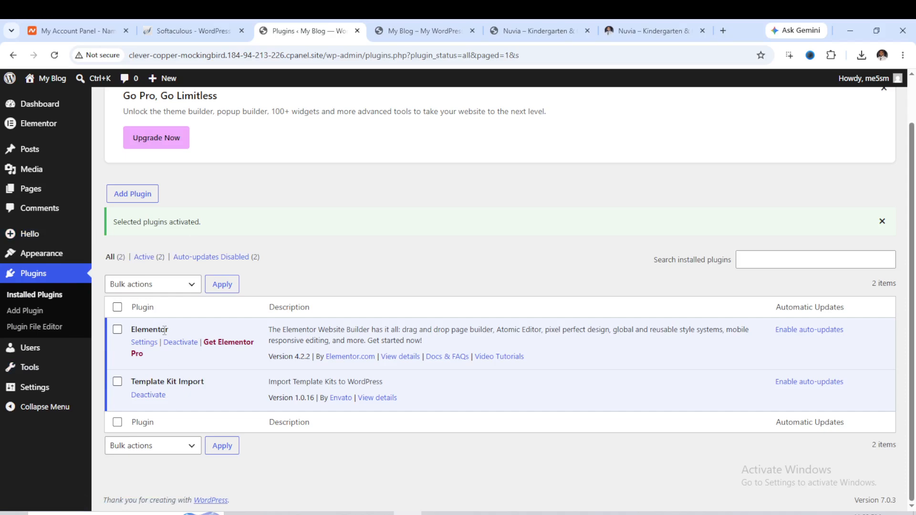
{"action": "mouse_move", "coordinate": [77, 197]}
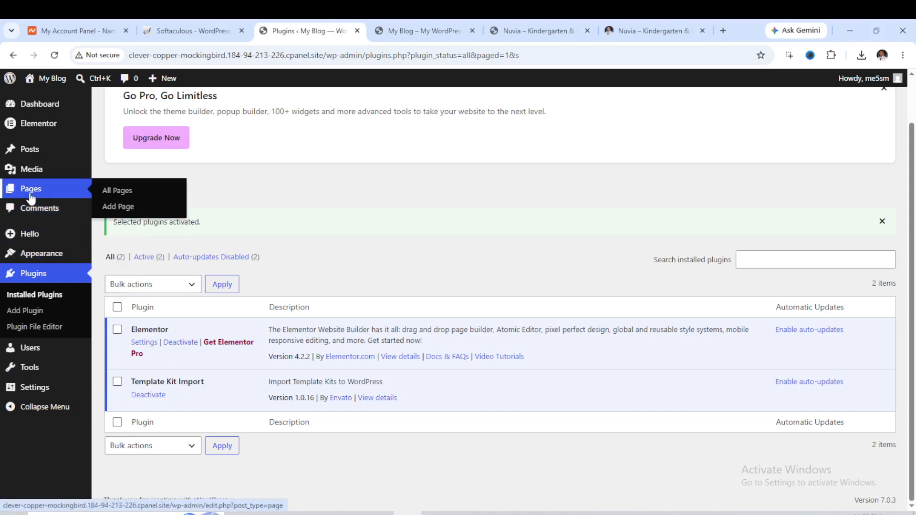
{"action": "left_click", "coordinate": [118, 208]}
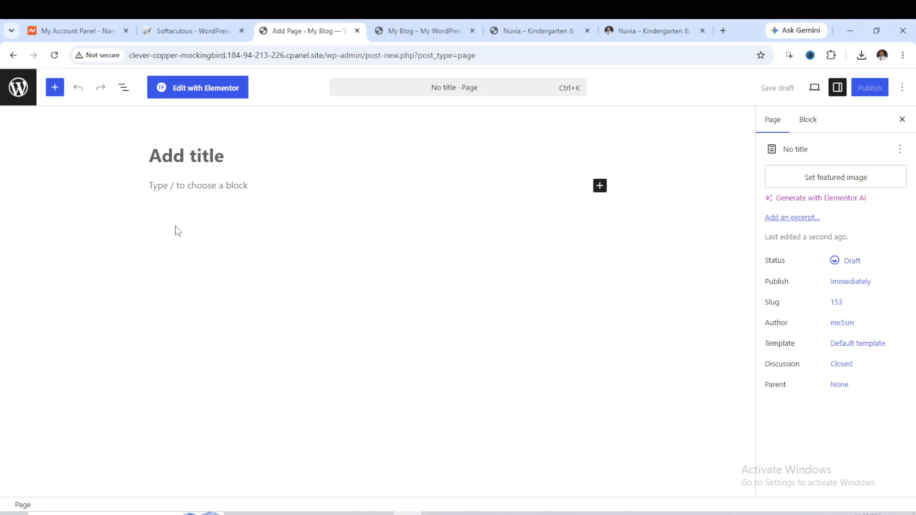
{"action": "type", "text": "Home"}
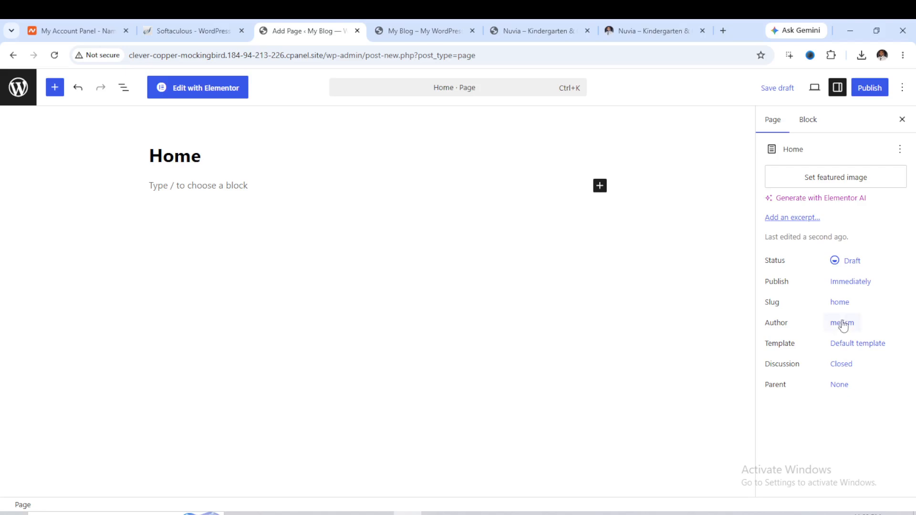
Set the Home page's template to Elementor Full Width.
{"action": "left_click", "coordinate": [851, 345]}
{"action": "left_click", "coordinate": [686, 408]}
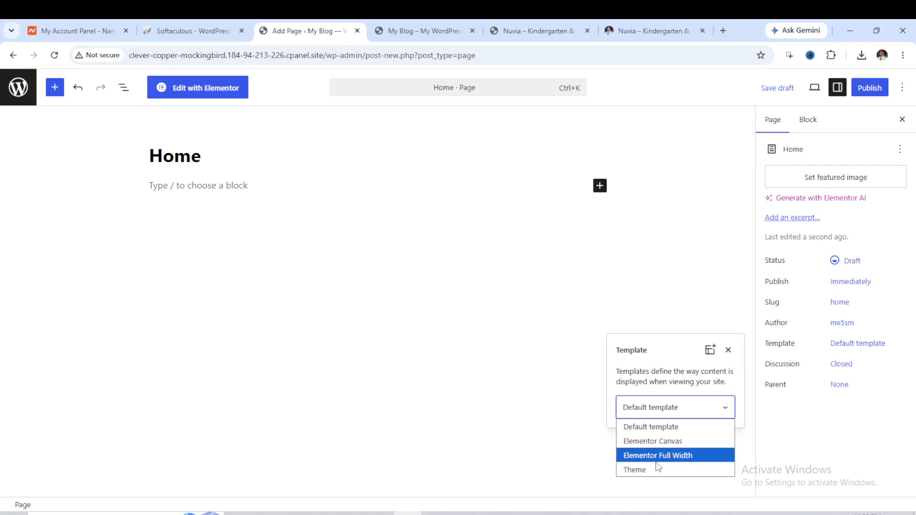
{"action": "left_click", "coordinate": [671, 456]}
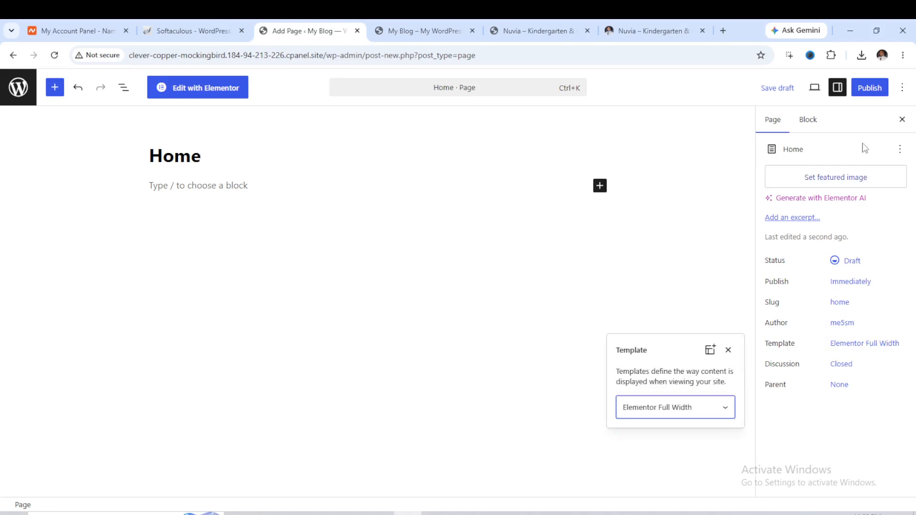
Publish the Home page, confirming in the pre-publish panel.
{"action": "left_click", "coordinate": [871, 92]}
{"action": "left_click", "coordinate": [870, 90]}
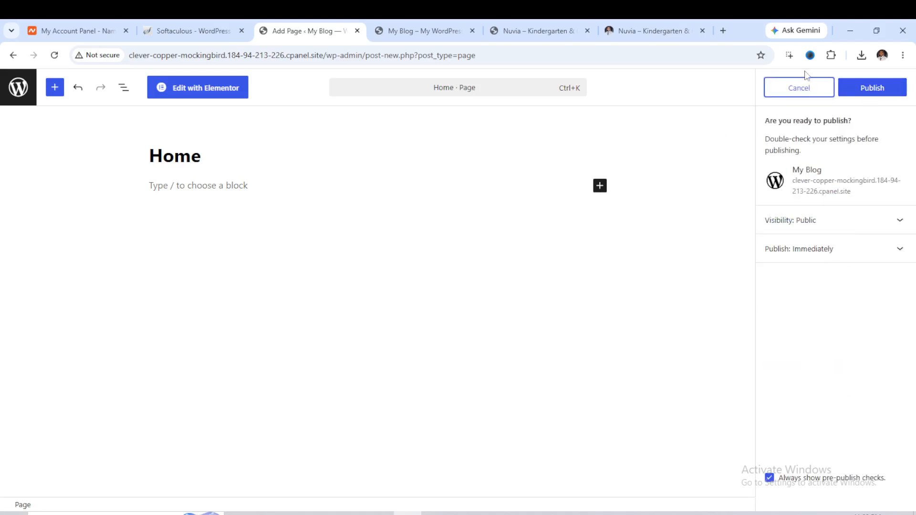
{"action": "left_click", "coordinate": [871, 89]}
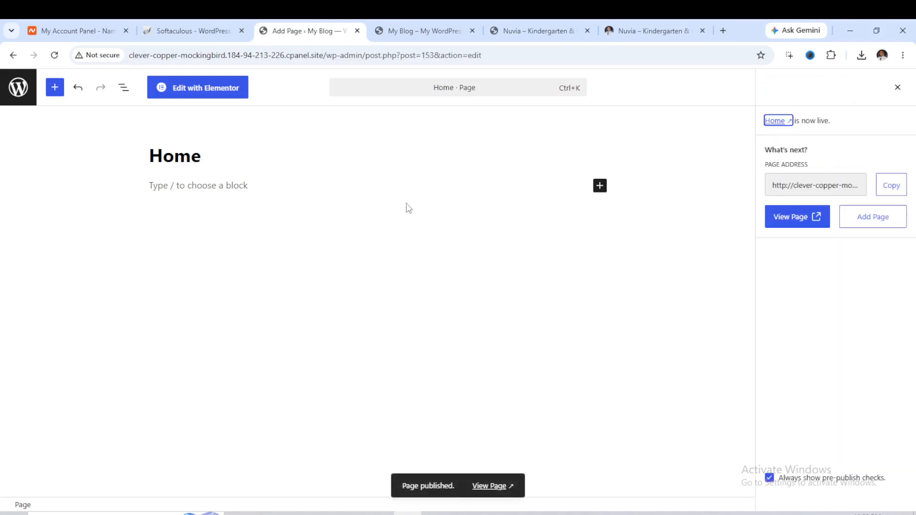
In Reading Settings, make the homepage display a static page, choose Home as the homepage, and save.
{"action": "left_click", "coordinate": [13, 55]}
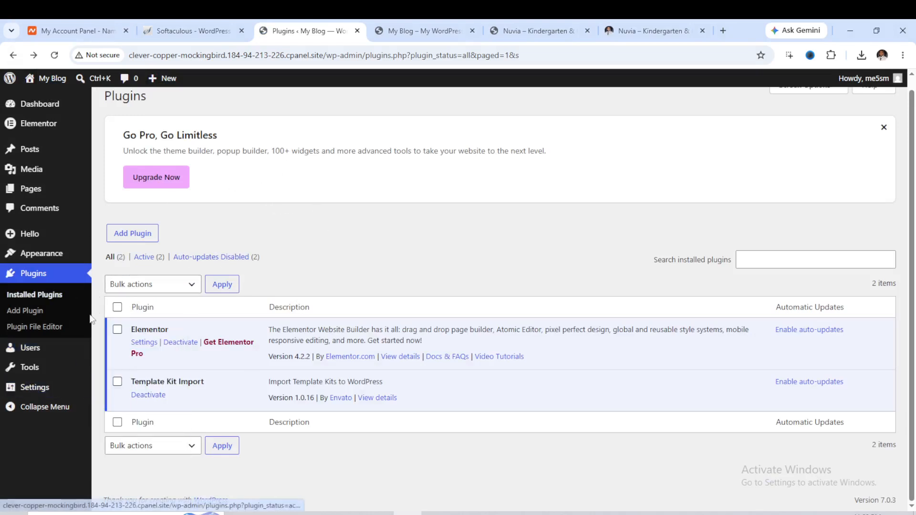
{"action": "mouse_move", "coordinate": [39, 380]}
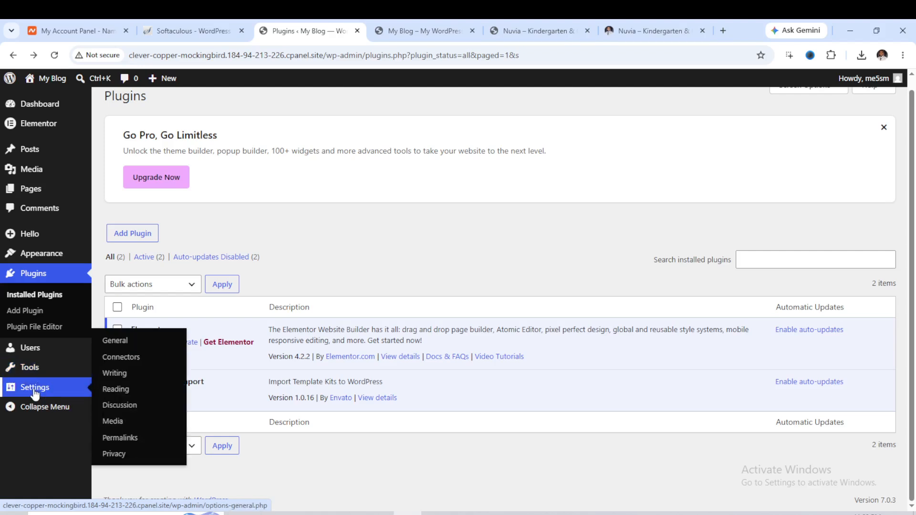
{"action": "left_click", "coordinate": [119, 390]}
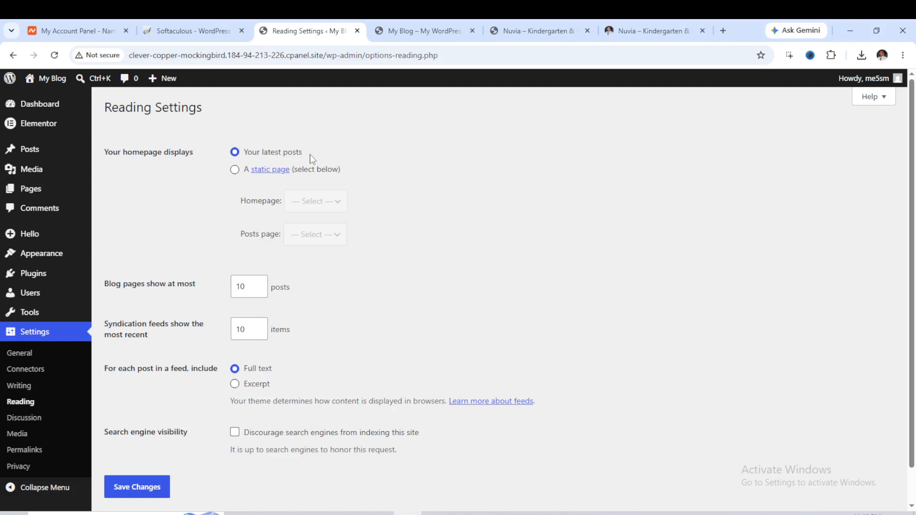
{"action": "left_click", "coordinate": [235, 171]}
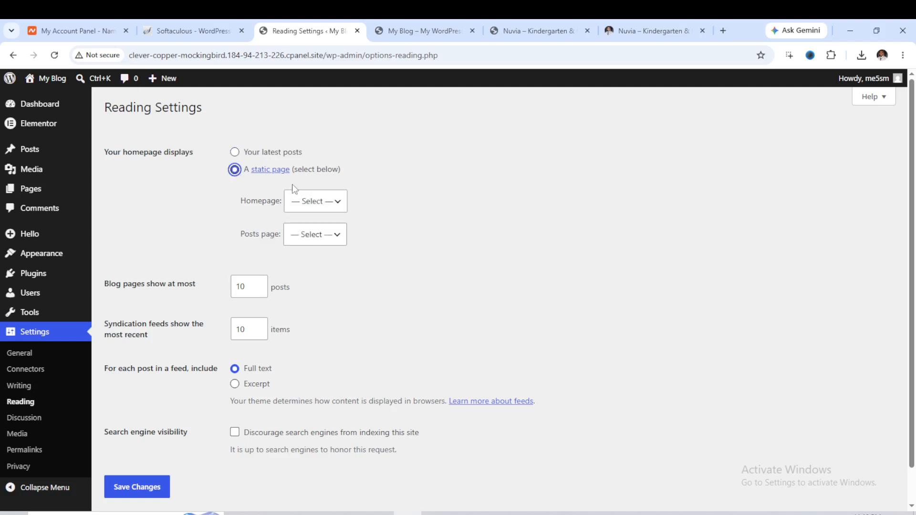
{"action": "left_click", "coordinate": [317, 202]}
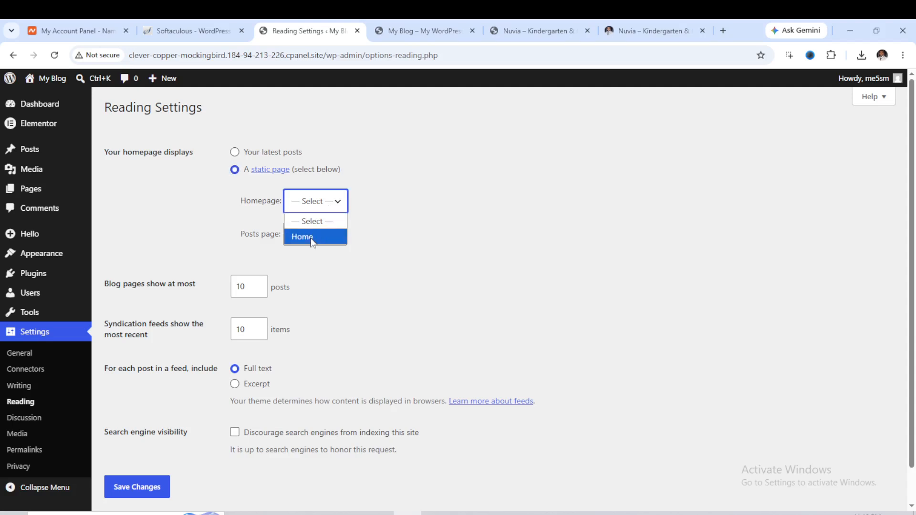
{"action": "left_click", "coordinate": [311, 236]}
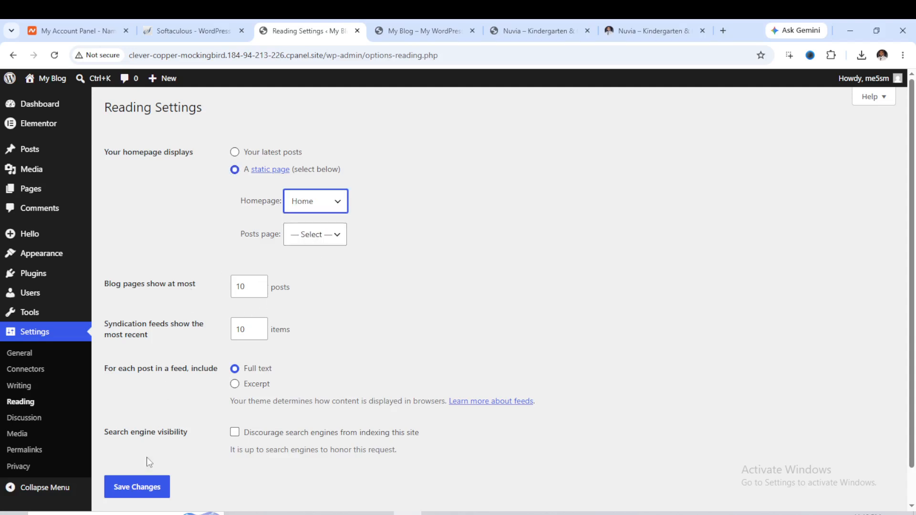
{"action": "left_click", "coordinate": [145, 494]}
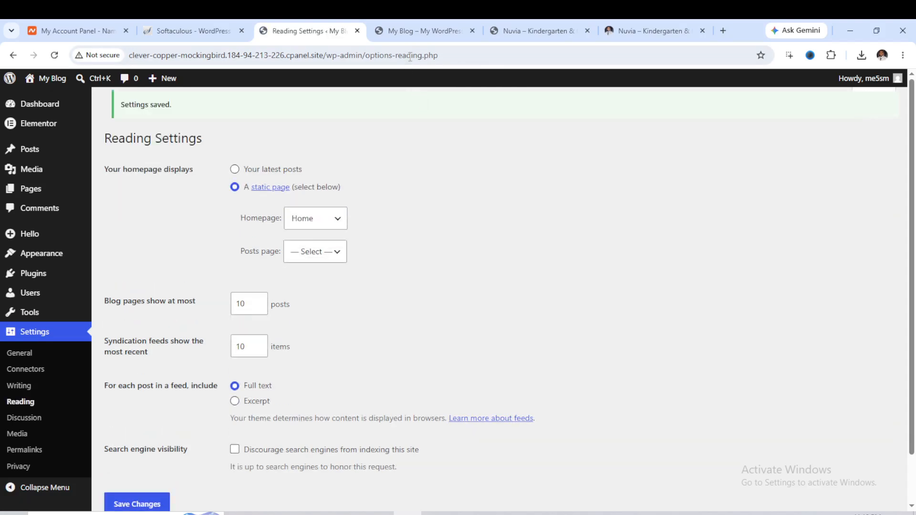
Switch to the live site tab and reload it to check the new homepage.
{"action": "left_click", "coordinate": [410, 31]}
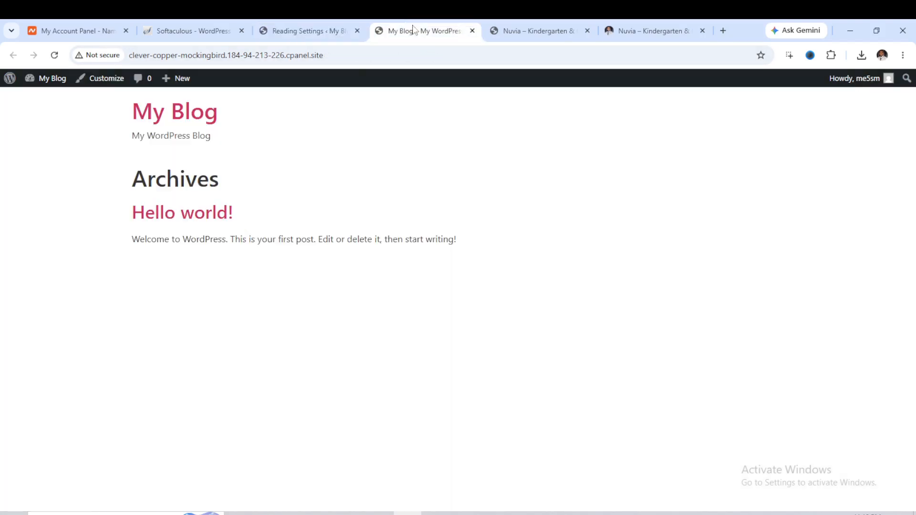
{"action": "left_click", "coordinate": [54, 55]}
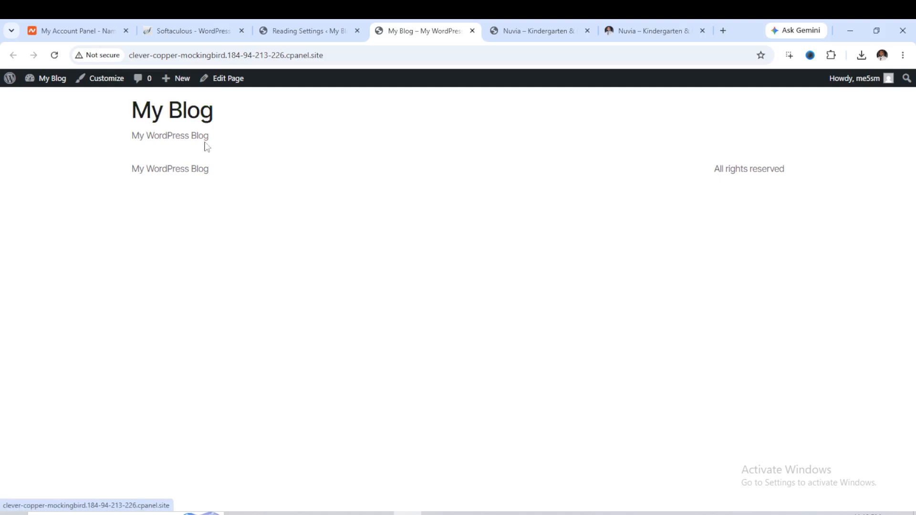
Open the Template Kit tools page and delete the installed LiniCare template kit.
{"action": "left_click", "coordinate": [294, 30]}
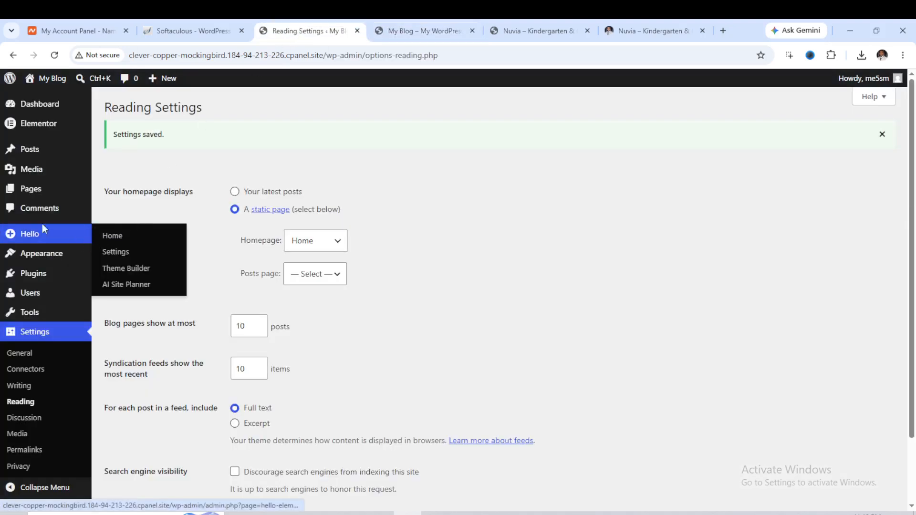
{"action": "mouse_move", "coordinate": [57, 258]}
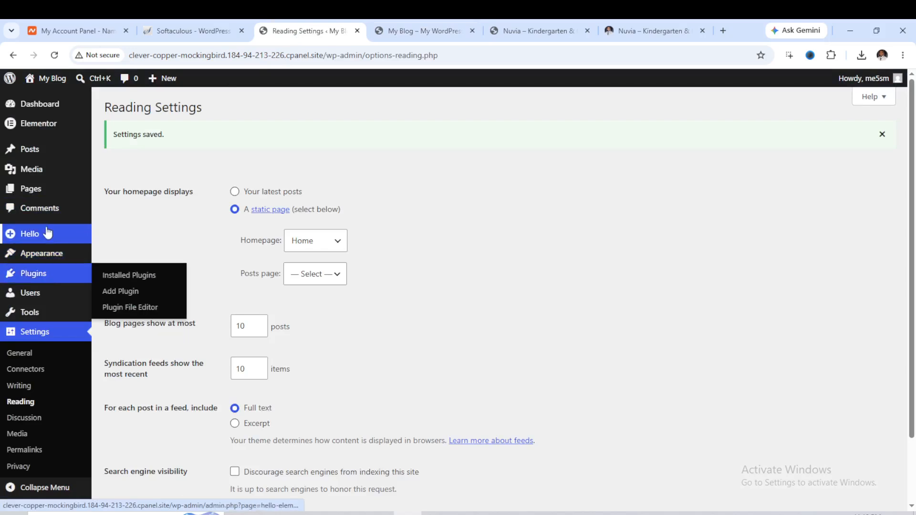
{"action": "scroll", "coordinate": [48, 256], "scroll_direction": "down", "scroll_amount": 2}
{"action": "mouse_move", "coordinate": [27, 281]}
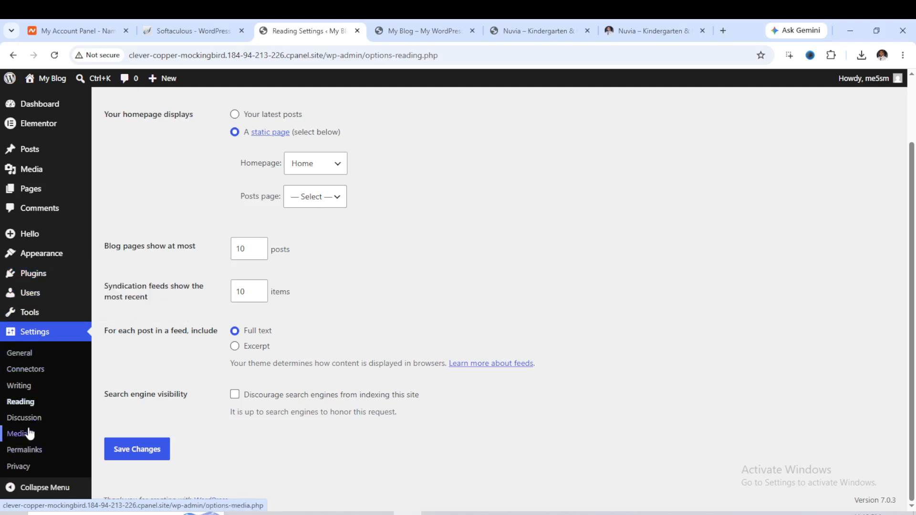
{"action": "mouse_move", "coordinate": [32, 317]}
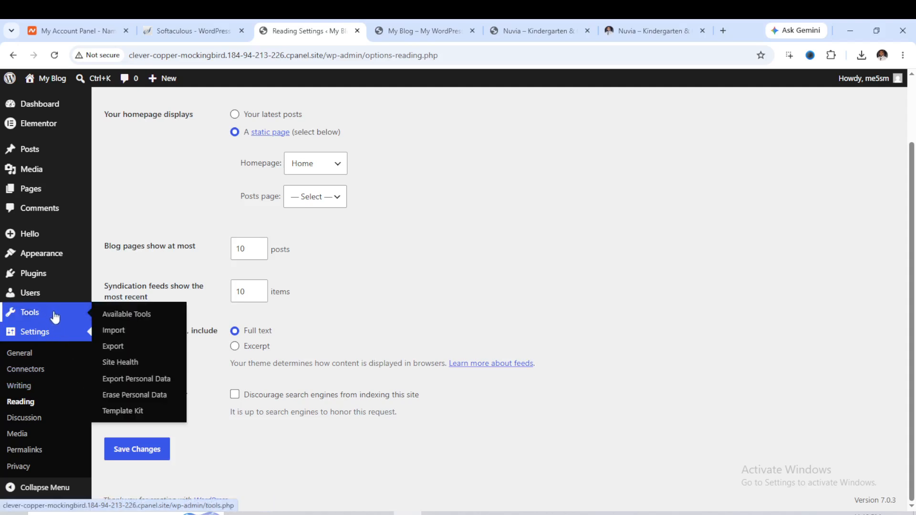
{"action": "left_click", "coordinate": [125, 413]}
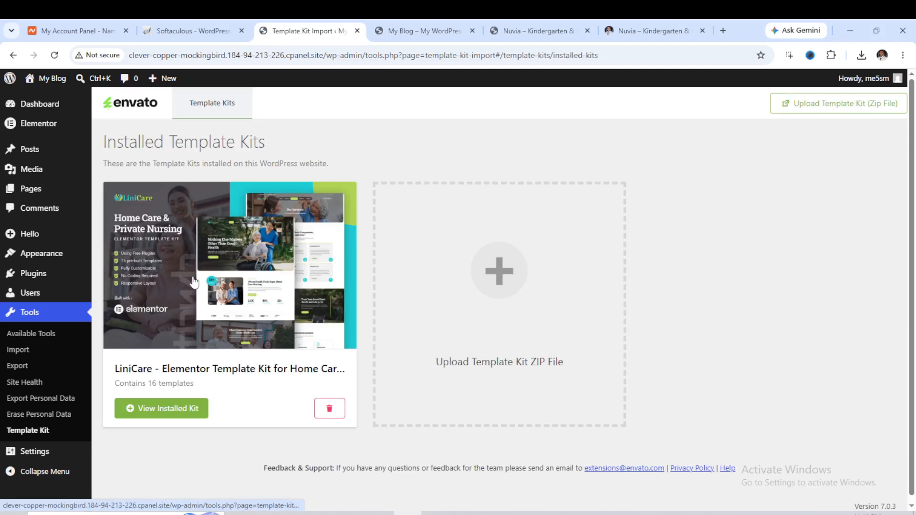
{"action": "left_click", "coordinate": [330, 409]}
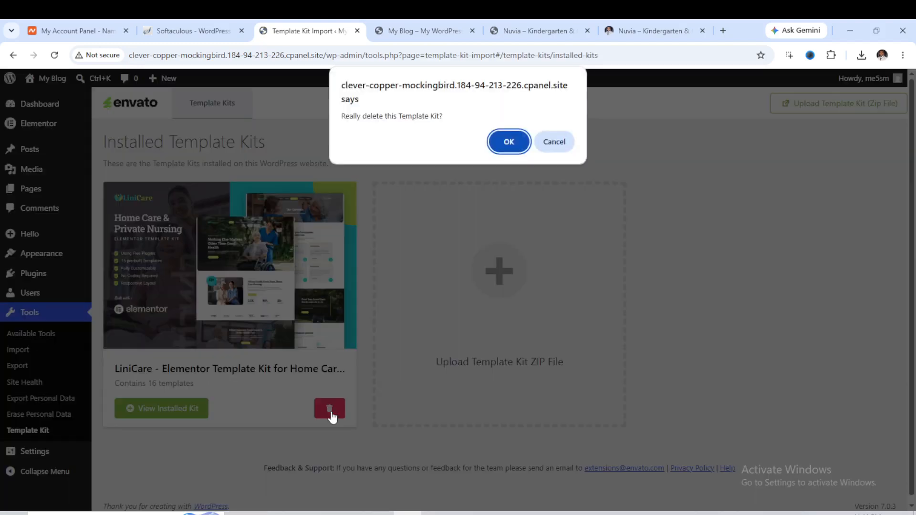
{"action": "left_click", "coordinate": [507, 143]}
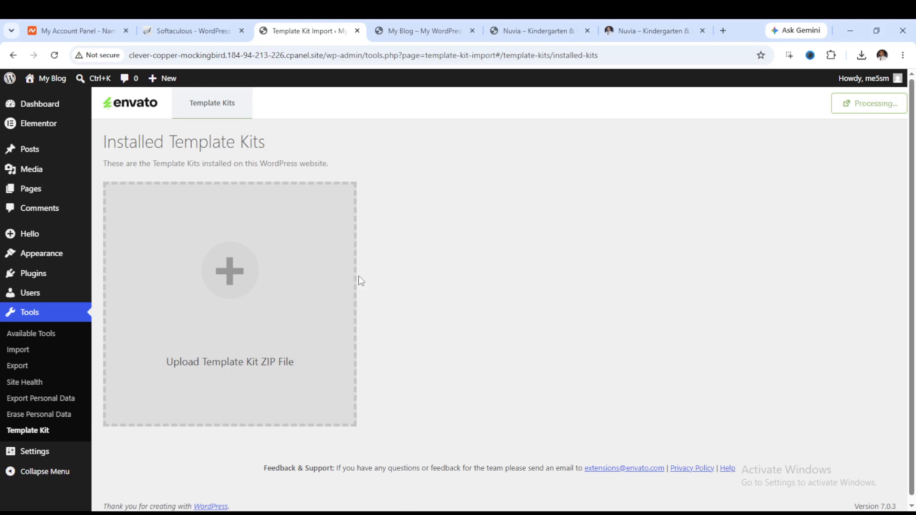
{"action": "key", "text": "F11"}
{"action": "key", "text": "F11"}
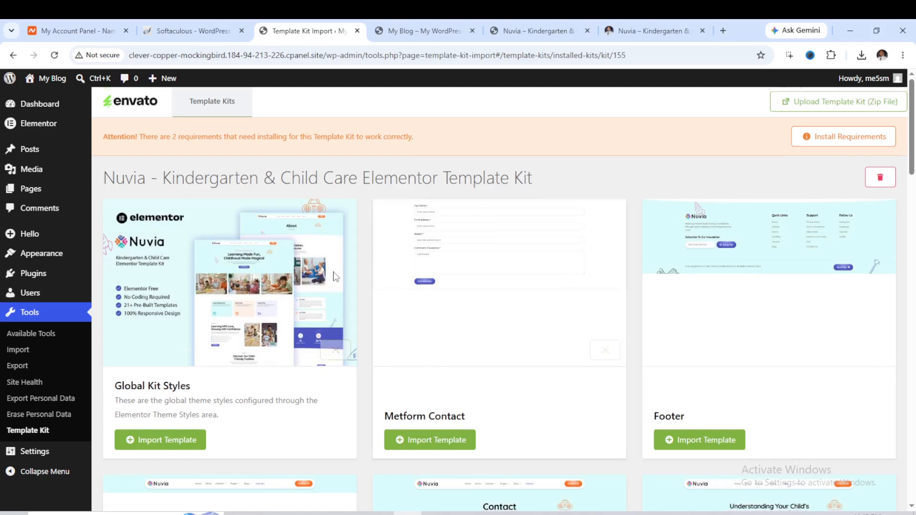
Scroll through the Nuvia Kindergarten & Child Care kit's templates to review what it contains.
{"action": "scroll", "coordinate": [258, 257], "scroll_direction": "down", "scroll_amount": 3}
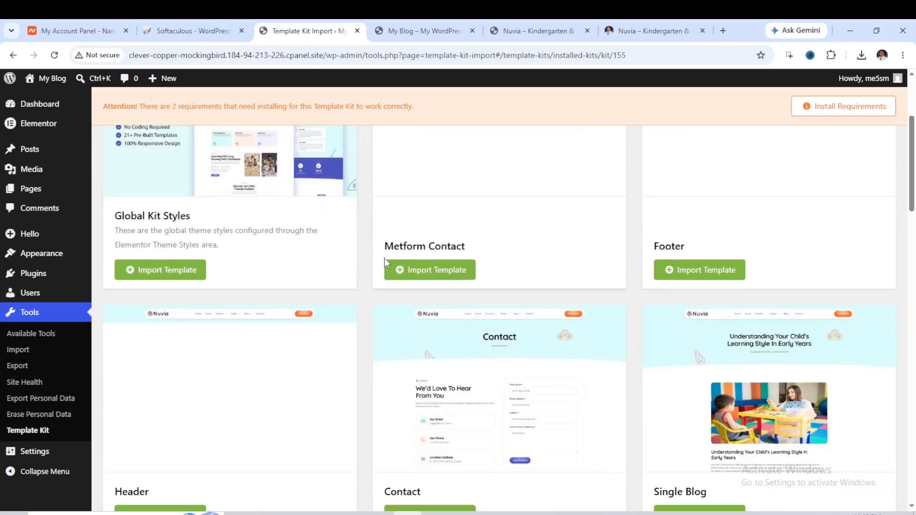
{"action": "scroll", "coordinate": [384, 248], "scroll_direction": "down", "scroll_amount": 8}
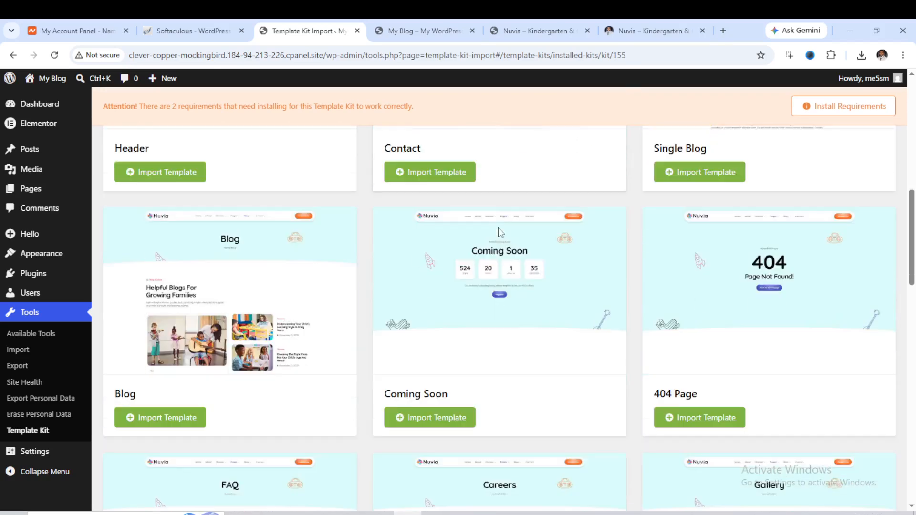
{"action": "scroll", "coordinate": [452, 262], "scroll_direction": "down", "scroll_amount": 7}
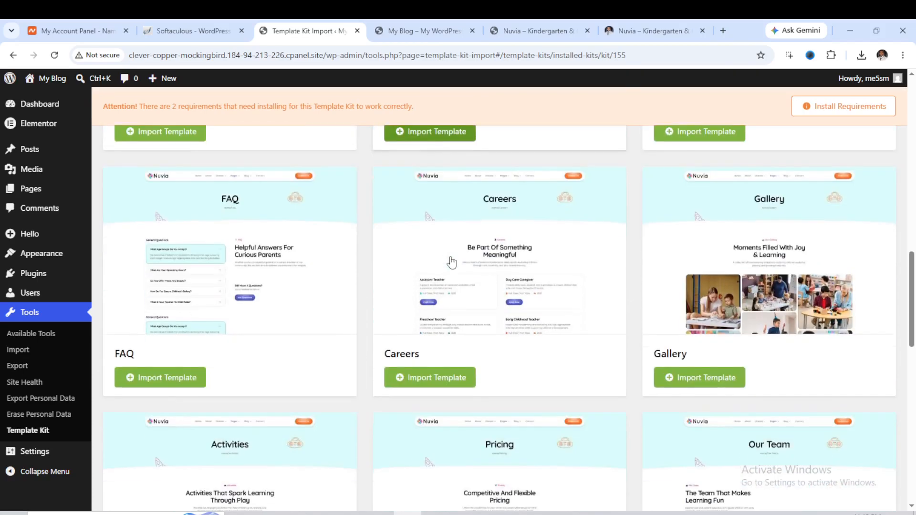
{"action": "scroll", "coordinate": [452, 262], "scroll_direction": "down", "scroll_amount": 10}
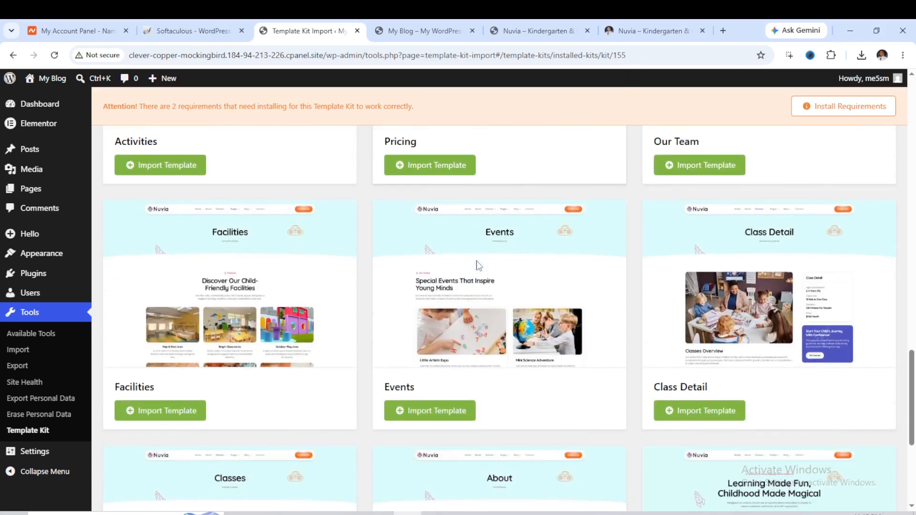
{"action": "scroll", "coordinate": [479, 265], "scroll_direction": "down", "scroll_amount": 2}
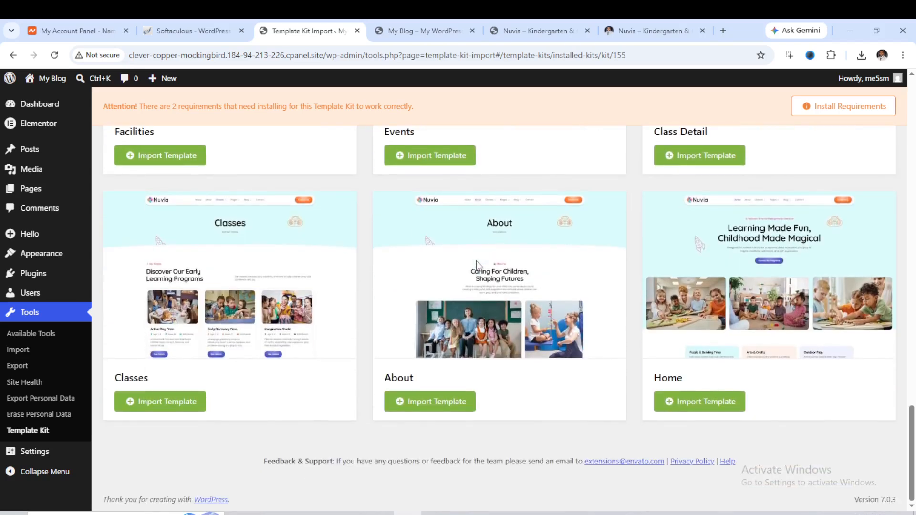
{"action": "scroll", "coordinate": [546, 324], "scroll_direction": "up", "scroll_amount": 1}
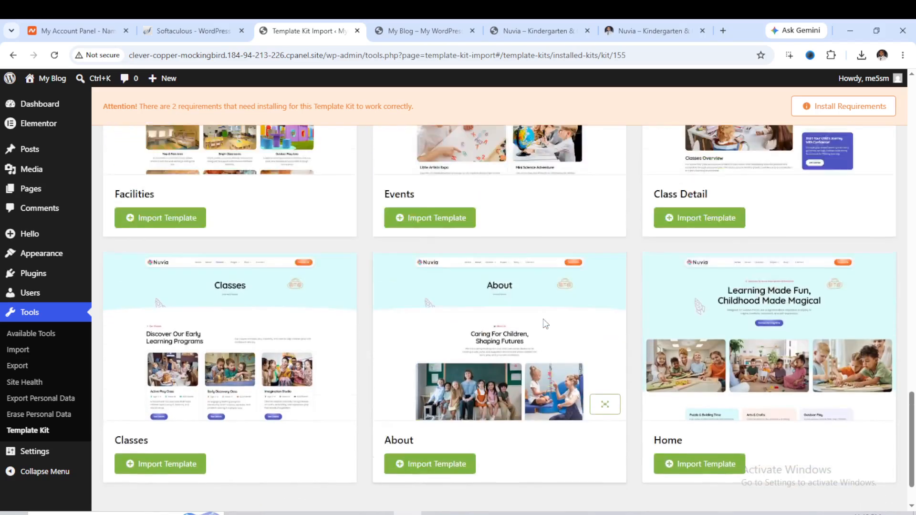
{"action": "scroll", "coordinate": [546, 323], "scroll_direction": "up", "scroll_amount": 14}
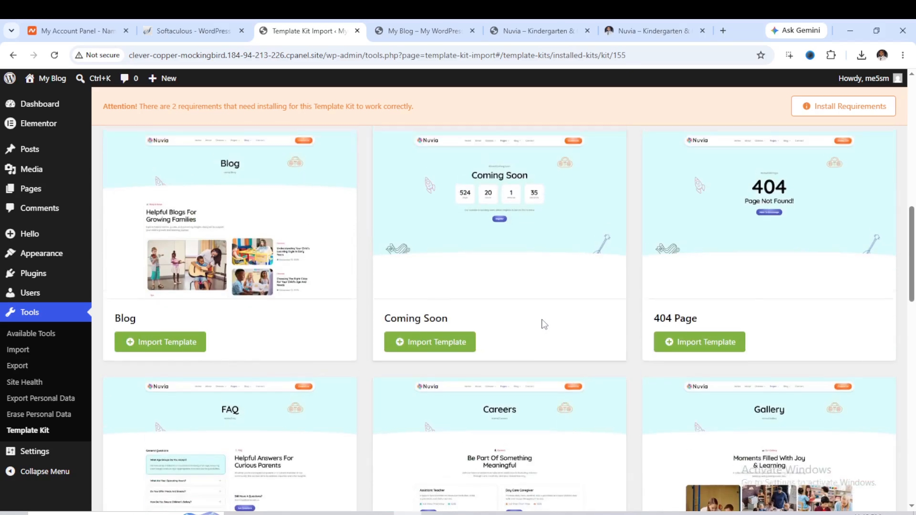
{"action": "scroll", "coordinate": [544, 325], "scroll_direction": "up", "scroll_amount": 10}
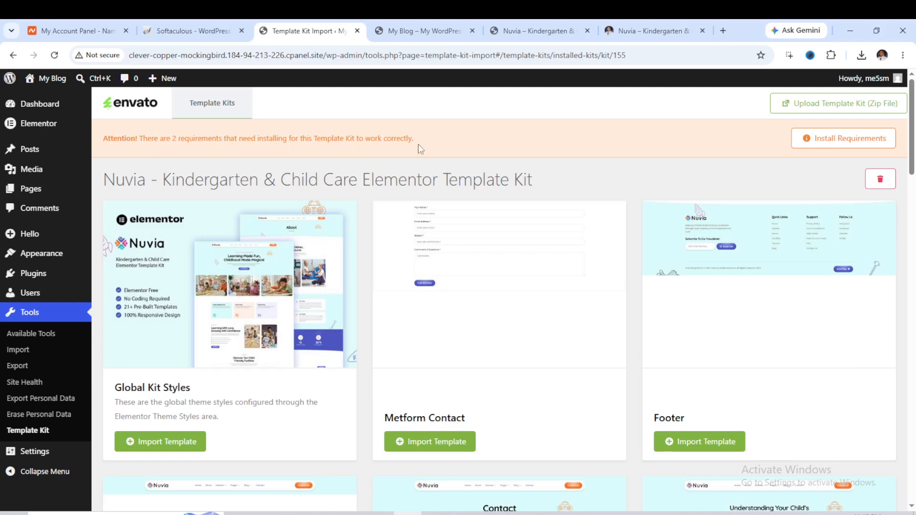
Install the kit's missing requirements, Jeg Kit for Elementor and MetForm, then close the dialog.
{"action": "left_click", "coordinate": [843, 141]}
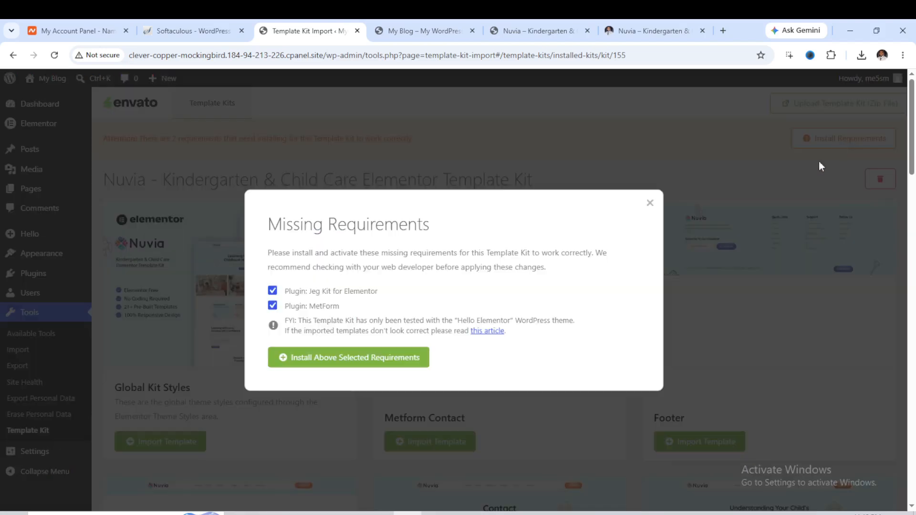
{"action": "left_click", "coordinate": [355, 362]}
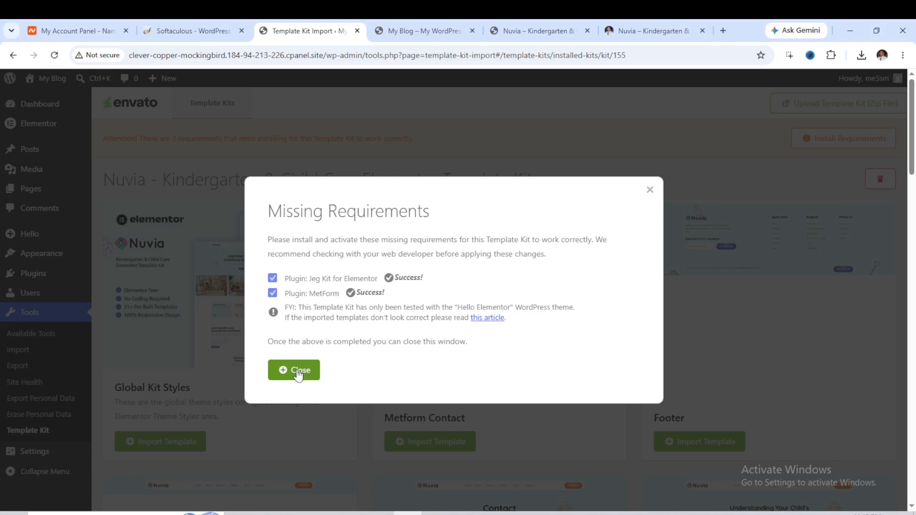
{"action": "left_click", "coordinate": [297, 374]}
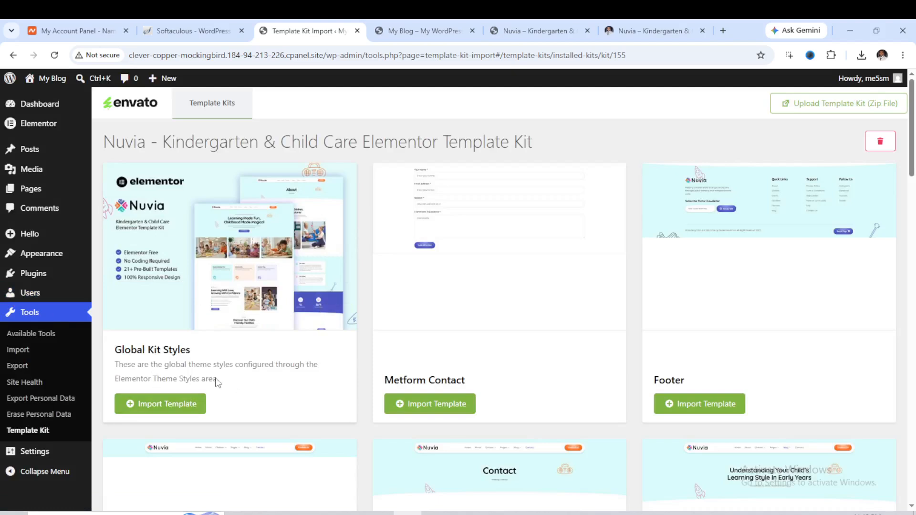
Import the Global Kit Styles template, then reload the live site tab to view the result.
{"action": "left_click", "coordinate": [164, 402]}
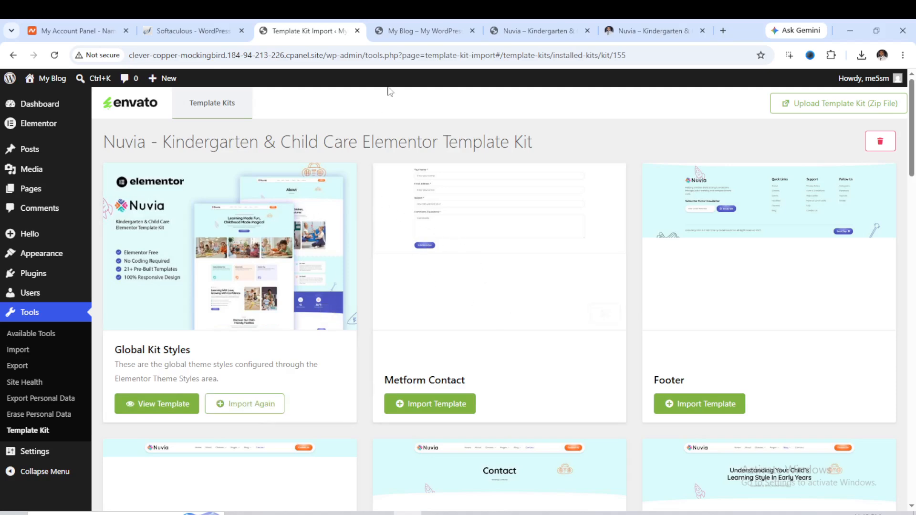
{"action": "left_click", "coordinate": [441, 32]}
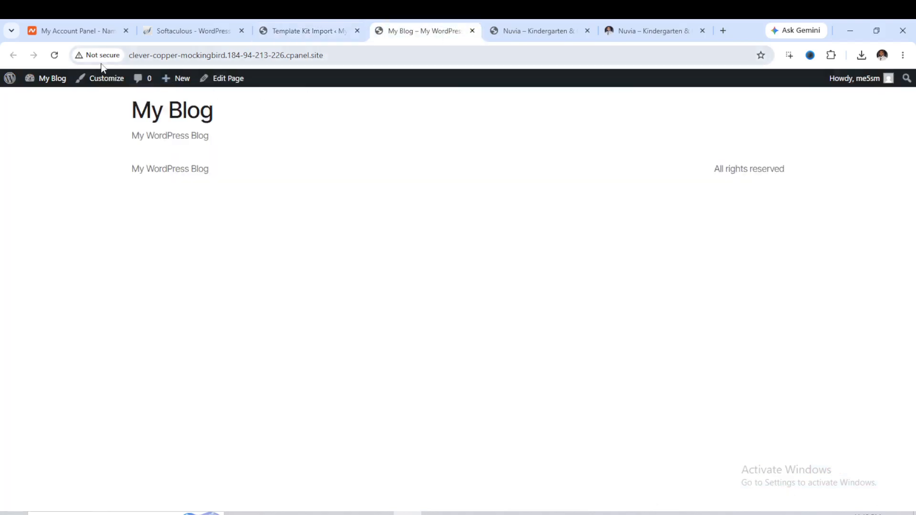
{"action": "left_click", "coordinate": [55, 56]}
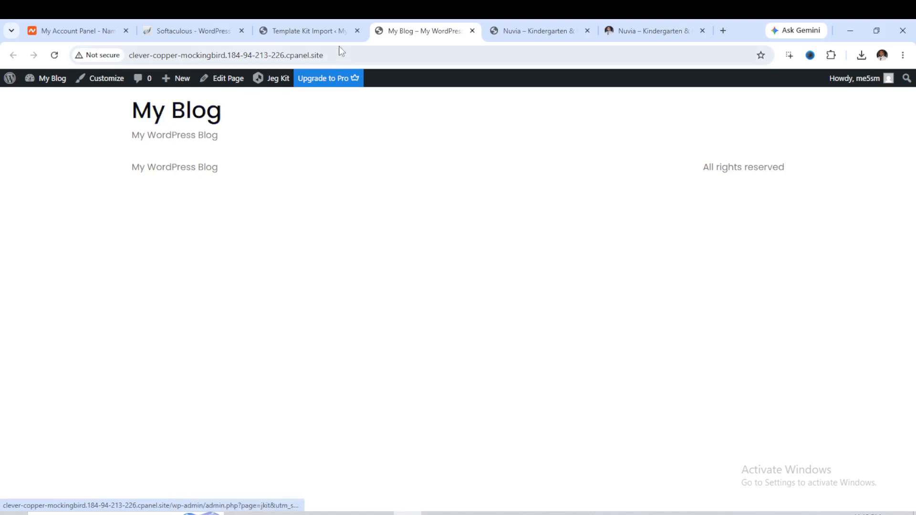
Return to the Template Kit page, open the installed plugins list, review it and dismiss the Go Pro notice.
{"action": "left_click", "coordinate": [324, 31]}
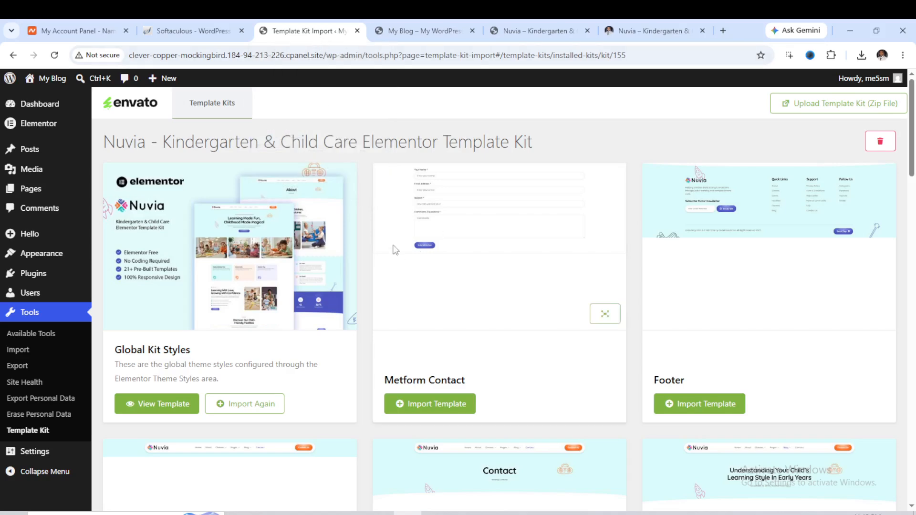
{"action": "scroll", "coordinate": [304, 279], "scroll_direction": "down", "scroll_amount": 2}
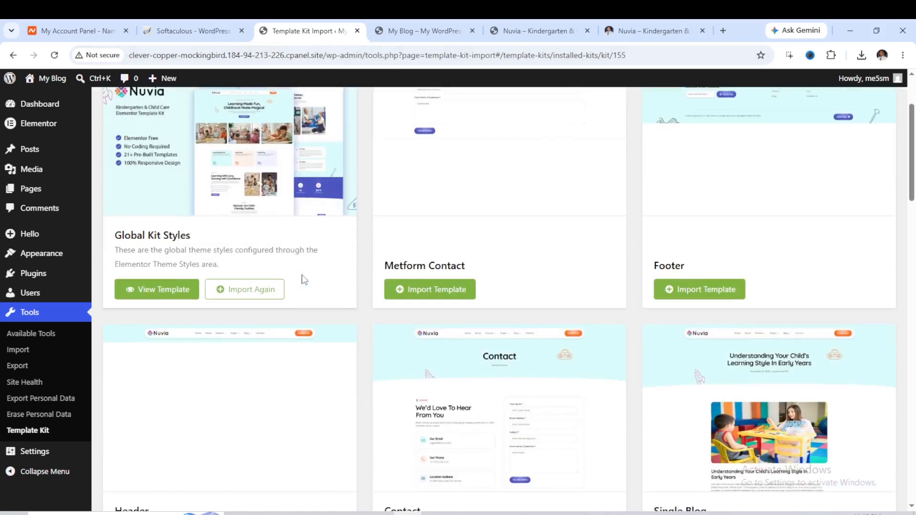
{"action": "scroll", "coordinate": [304, 280], "scroll_direction": "up", "scroll_amount": 2}
{"action": "mouse_move", "coordinate": [303, 280]}
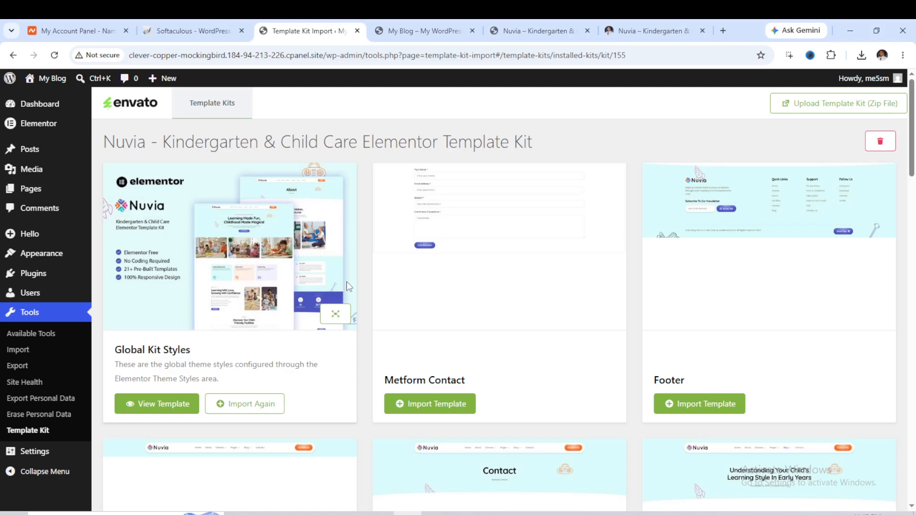
{"action": "mouse_move", "coordinate": [36, 282]}
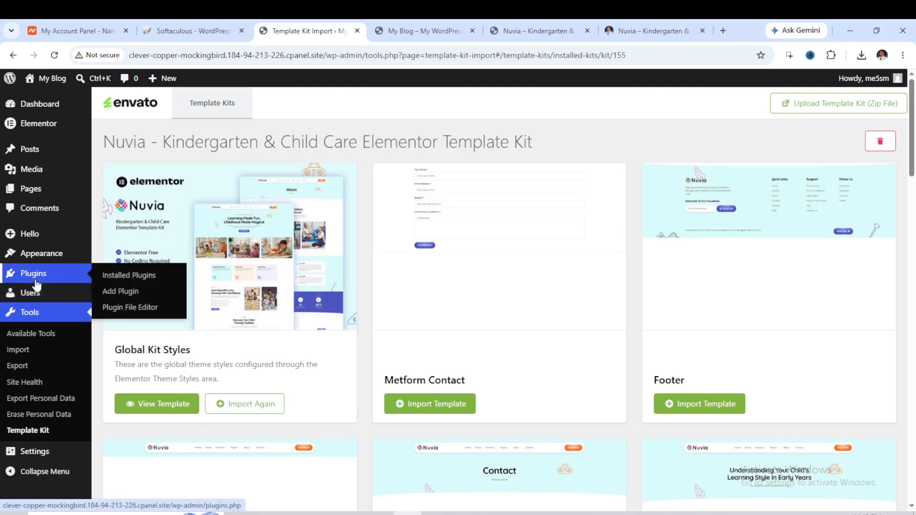
{"action": "left_click", "coordinate": [138, 279]}
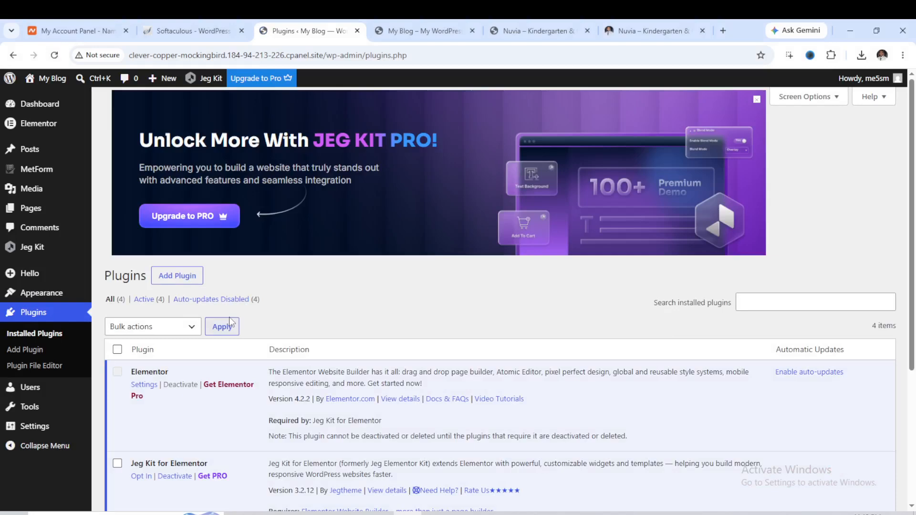
{"action": "scroll", "coordinate": [258, 329], "scroll_direction": "down", "scroll_amount": 7}
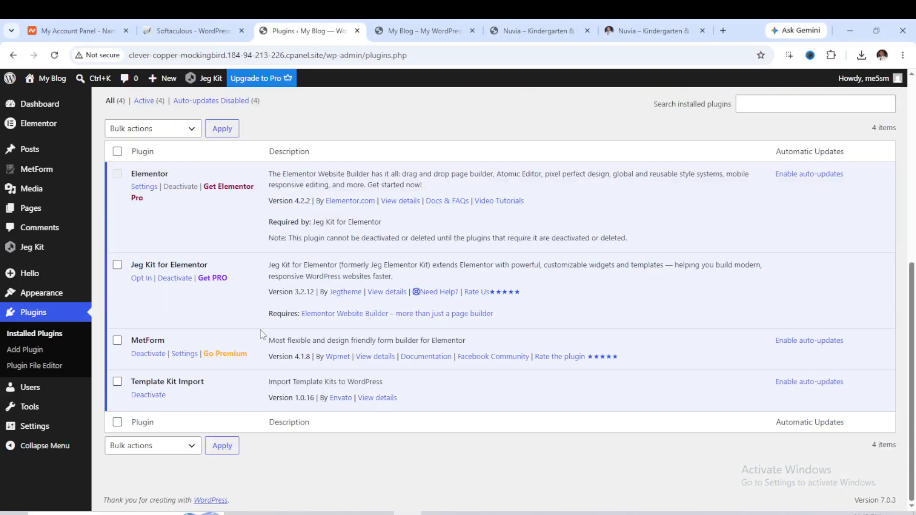
{"action": "scroll", "coordinate": [260, 330], "scroll_direction": "up", "scroll_amount": 7}
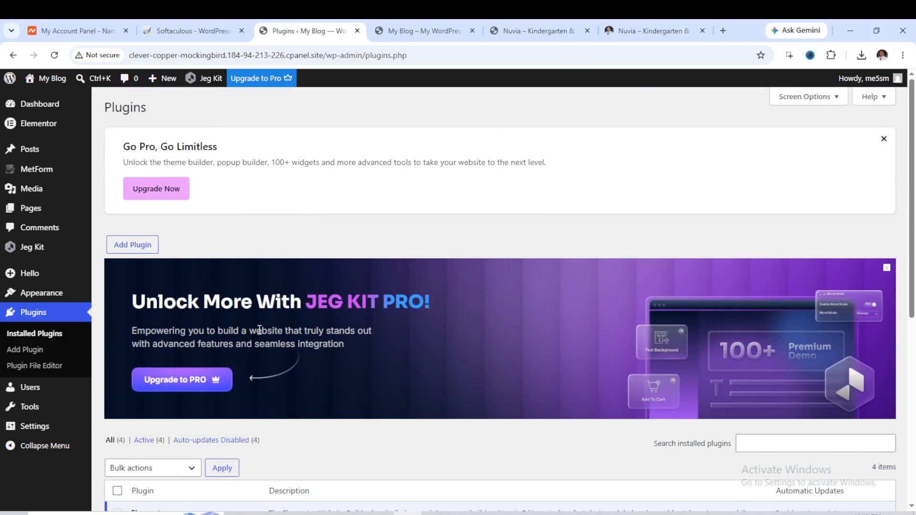
{"action": "scroll", "coordinate": [260, 330], "scroll_direction": "down", "scroll_amount": 4}
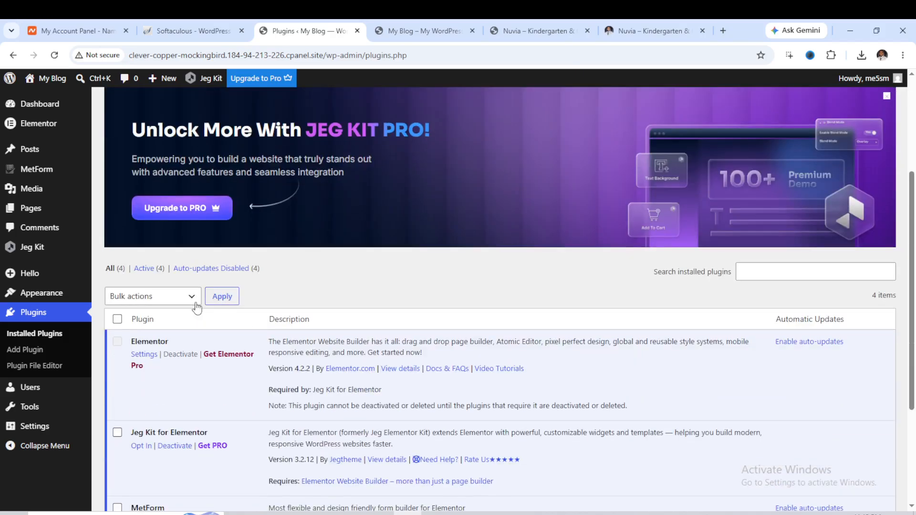
{"action": "scroll", "coordinate": [279, 282], "scroll_direction": "up", "scroll_amount": 3}
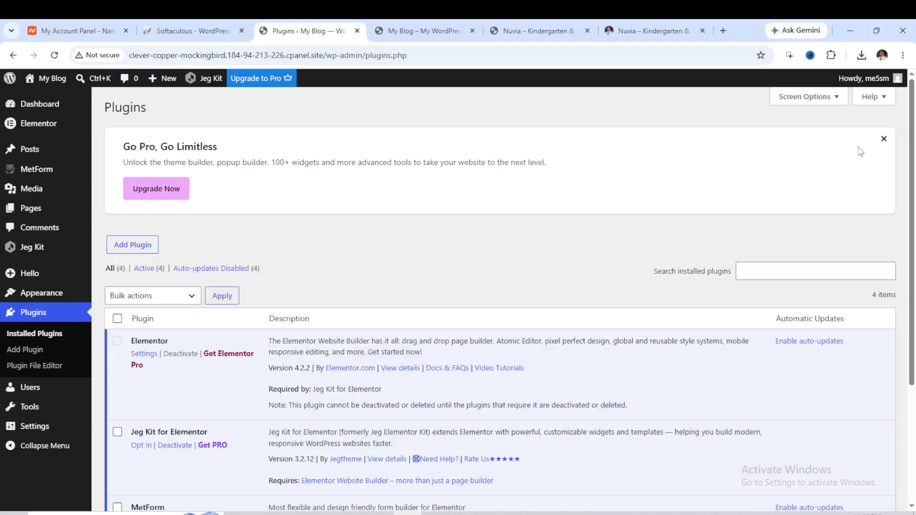
{"action": "left_click", "coordinate": [885, 141]}
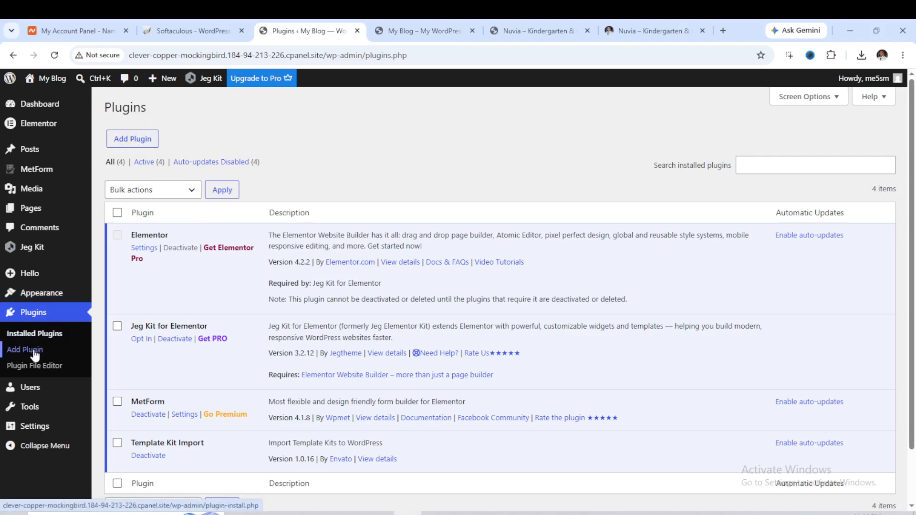
Search the plugin directory for elementskit, then install and activate ElementsKit Elementor Addons.
{"action": "left_click", "coordinate": [148, 143]}
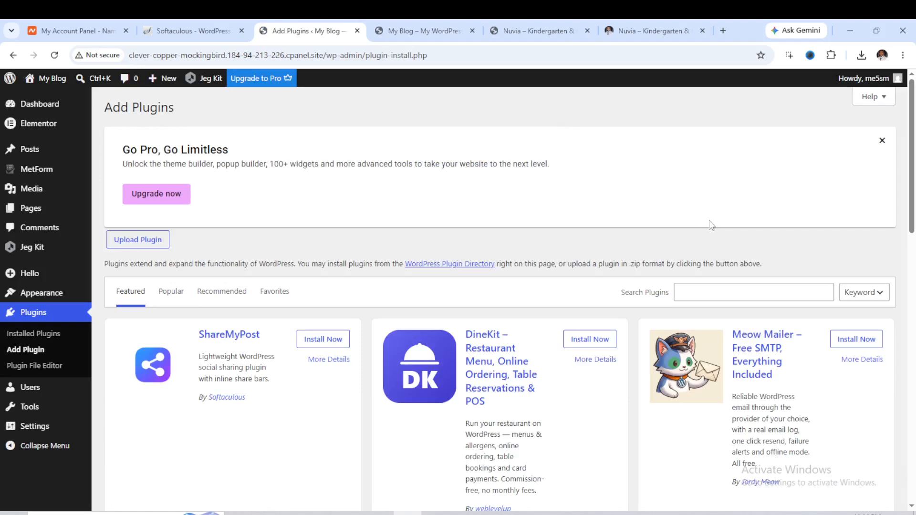
{"action": "left_click", "coordinate": [713, 296]}
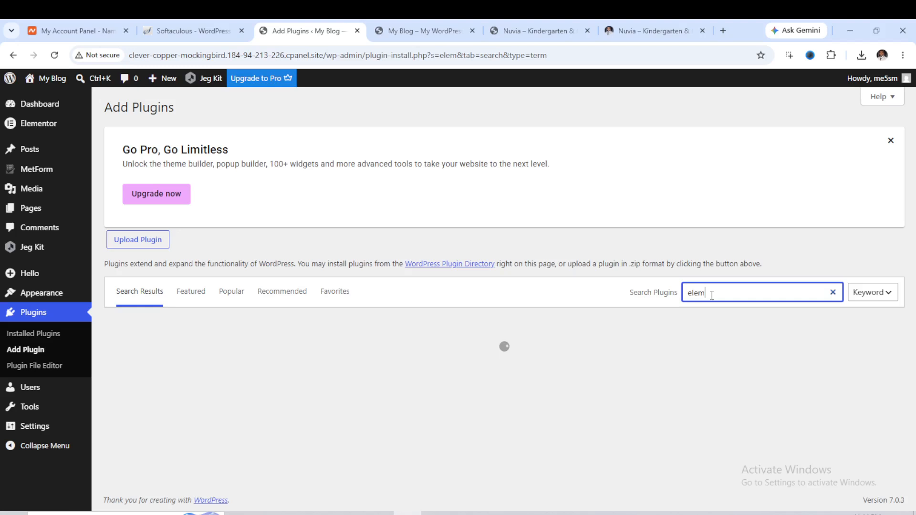
{"action": "type", "text": "elementskit"}
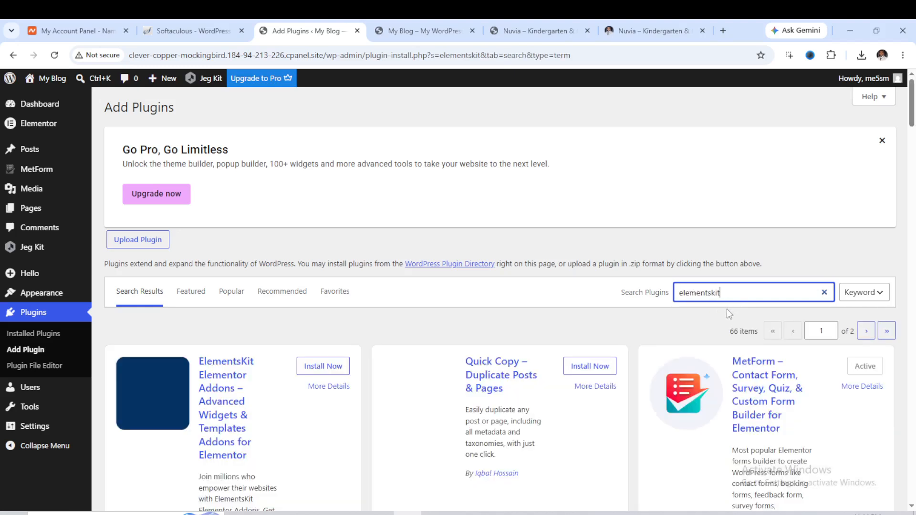
{"action": "left_click", "coordinate": [317, 370]}
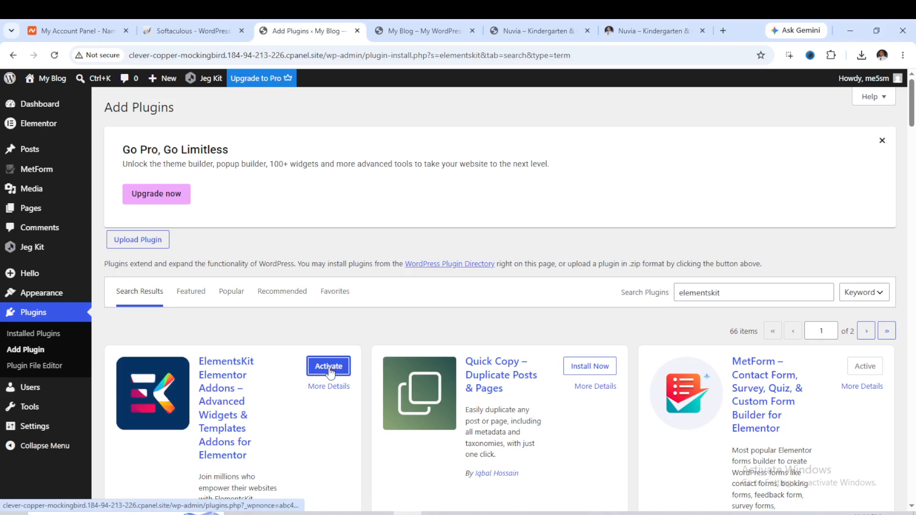
{"action": "left_click", "coordinate": [330, 367]}
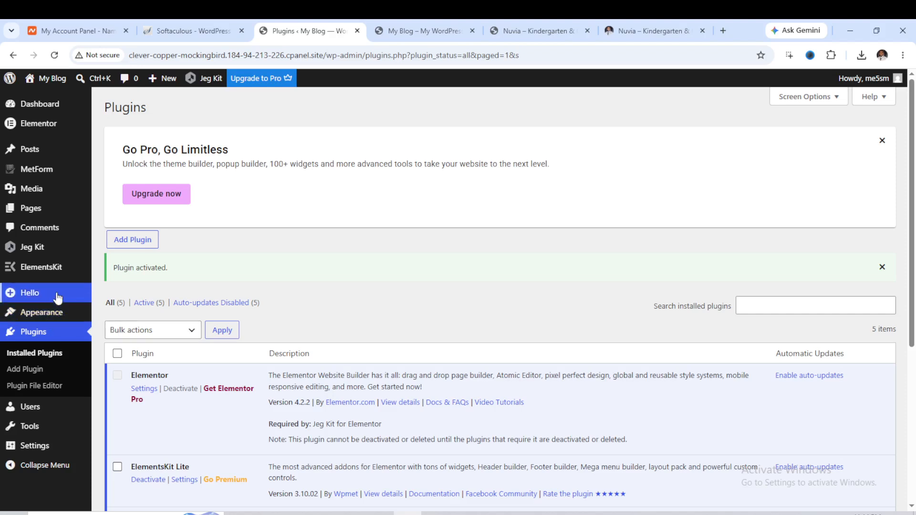
Open Menus and create a new navigation menu named Menu Menu.
{"action": "mouse_move", "coordinate": [52, 298]}
{"action": "mouse_move", "coordinate": [57, 322]}
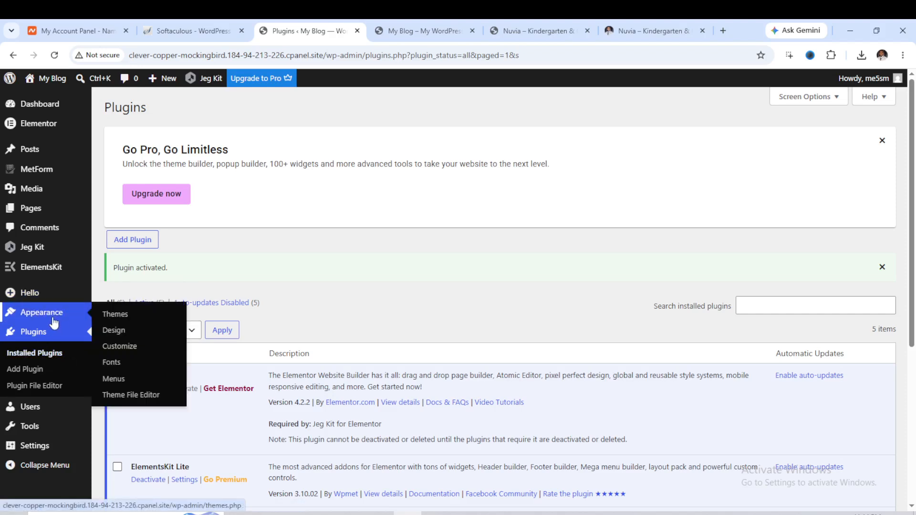
{"action": "left_click", "coordinate": [118, 378]}
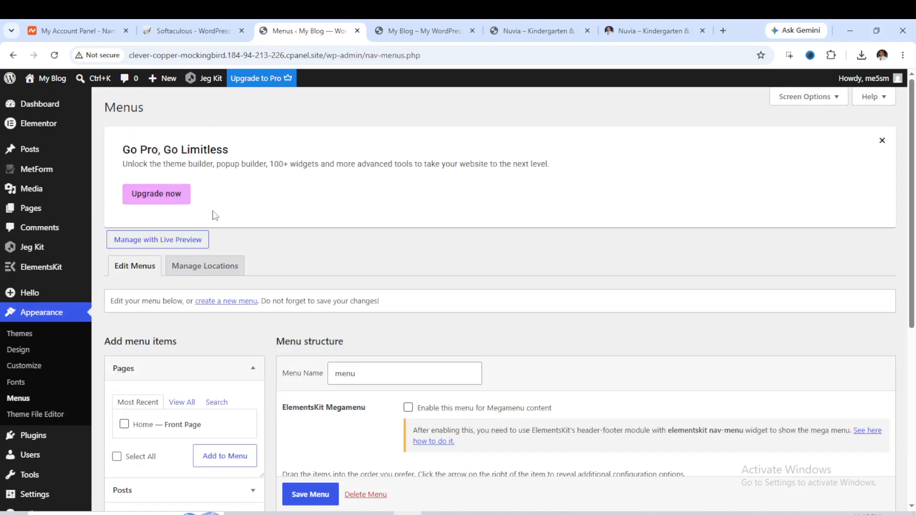
{"action": "left_click", "coordinate": [220, 309]}
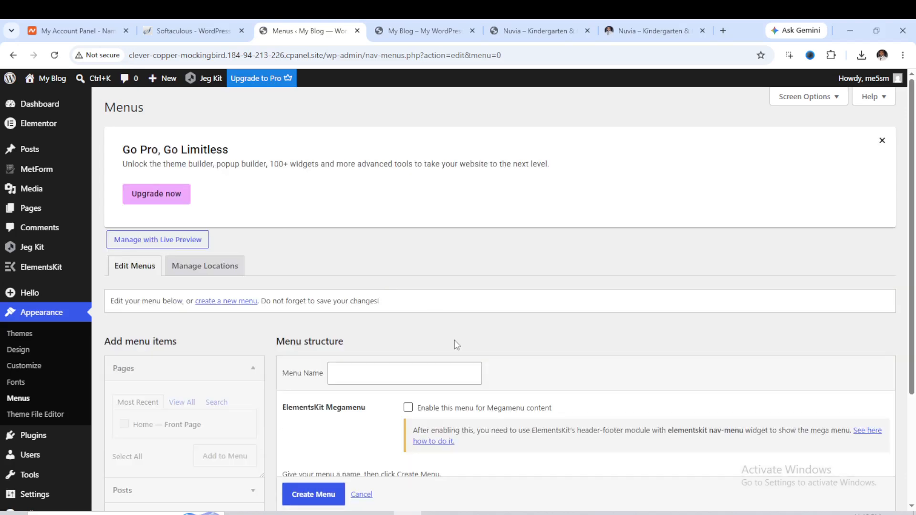
{"action": "scroll", "coordinate": [379, 376], "scroll_direction": "down", "scroll_amount": 2}
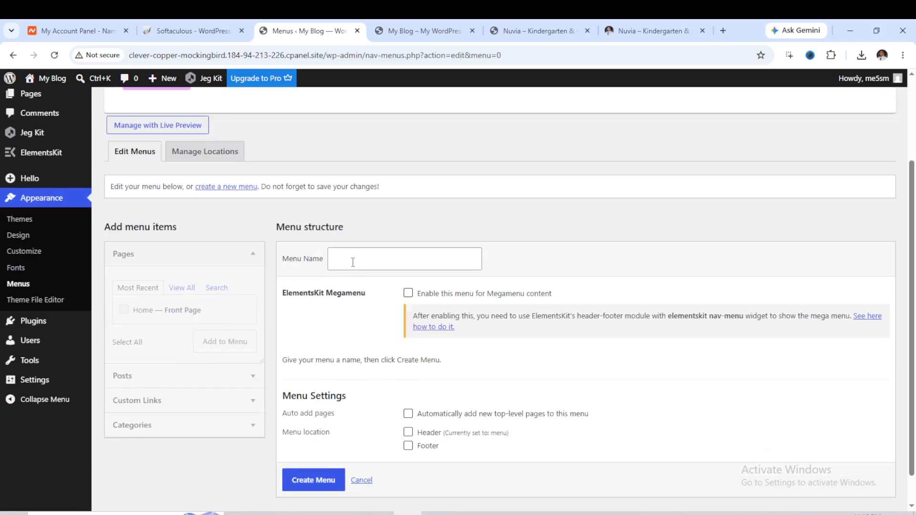
{"action": "left_click", "coordinate": [353, 262]}
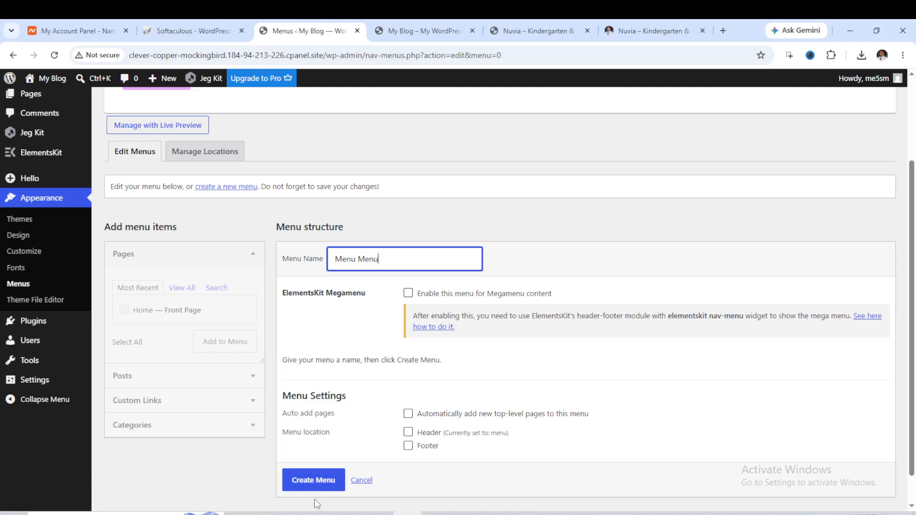
{"action": "left_click", "coordinate": [315, 481]}
{"action": "scroll", "coordinate": [318, 485], "scroll_direction": "down", "scroll_amount": 1}
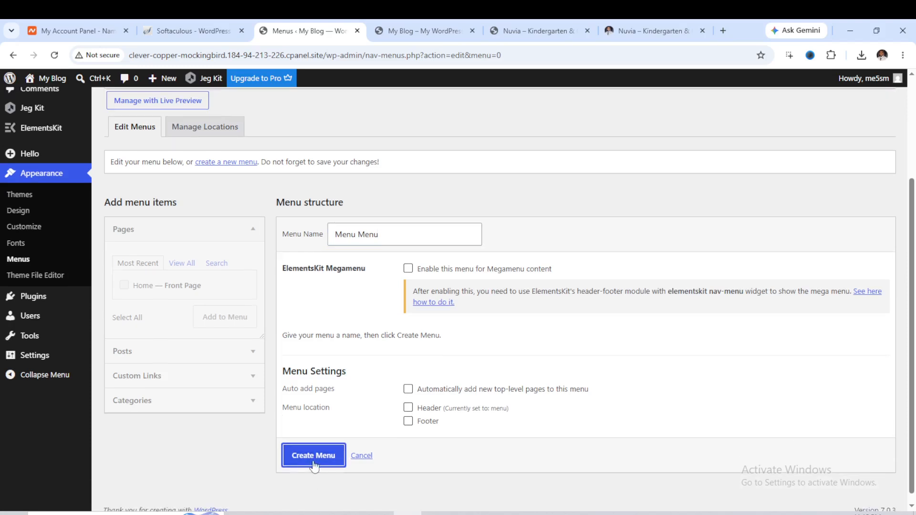
{"action": "left_click", "coordinate": [316, 461]}
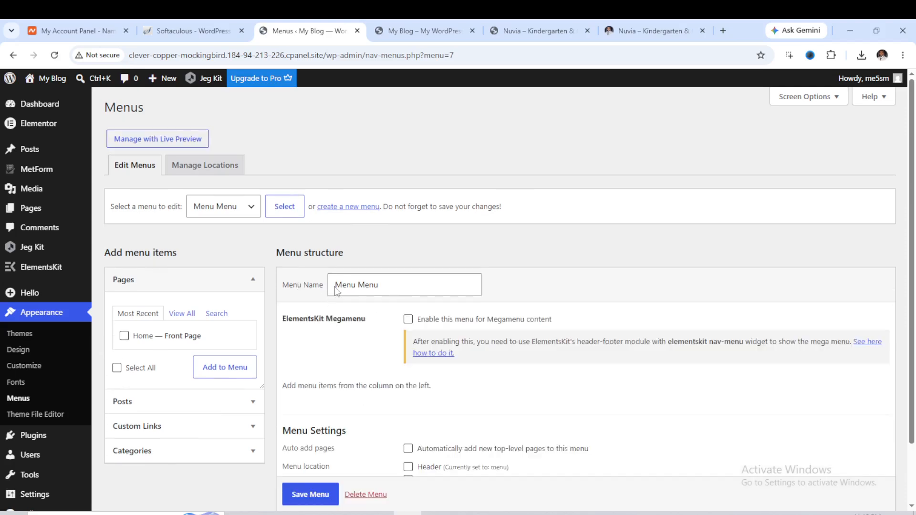
Assign Menu Menu to the Header location and save the menu.
{"action": "scroll", "coordinate": [387, 337], "scroll_direction": "down", "scroll_amount": 3}
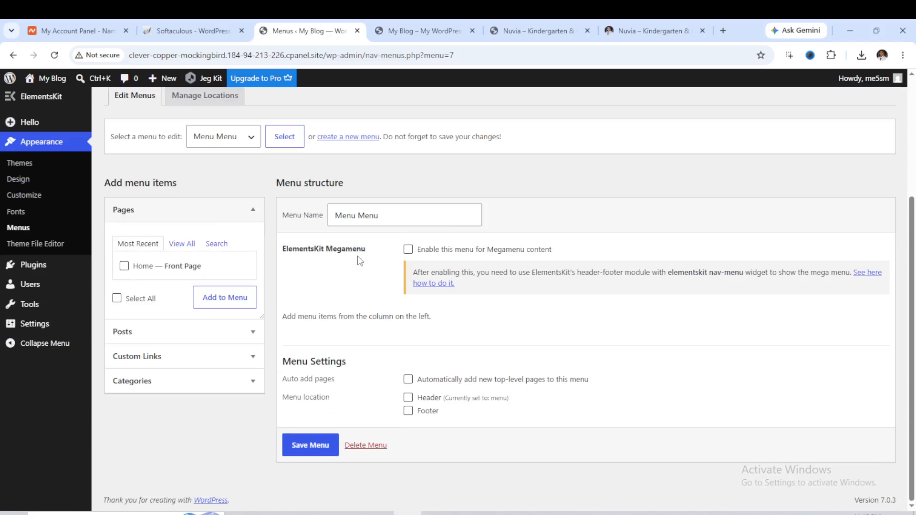
{"action": "scroll", "coordinate": [359, 260], "scroll_direction": "up", "scroll_amount": 1}
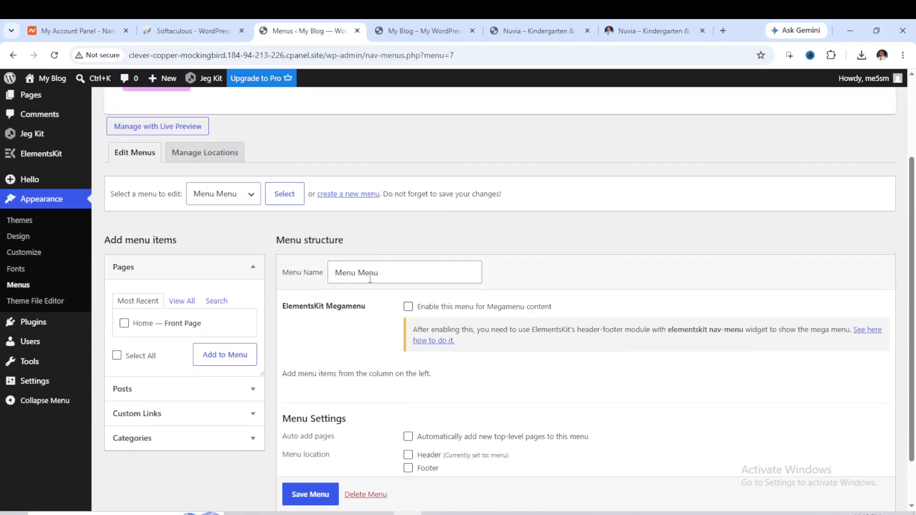
{"action": "left_click", "coordinate": [125, 324]}
{"action": "left_click", "coordinate": [256, 199]}
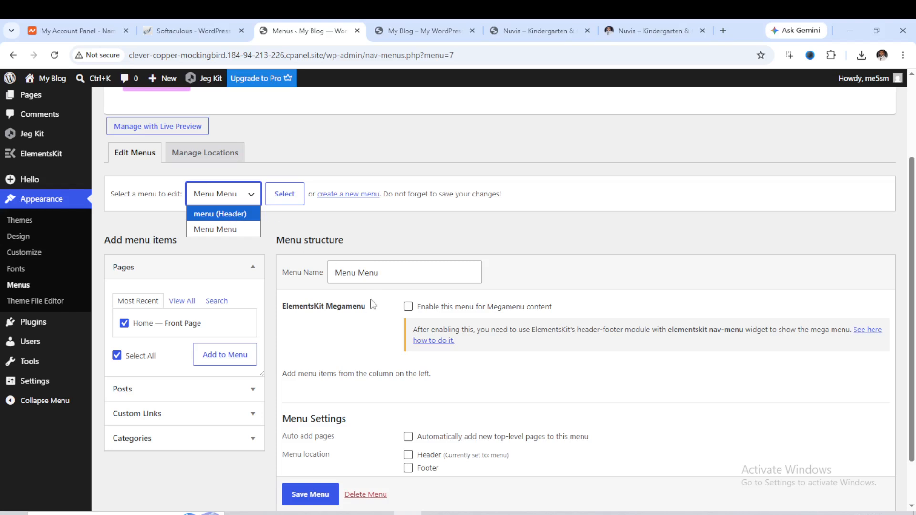
{"action": "left_click", "coordinate": [334, 342]}
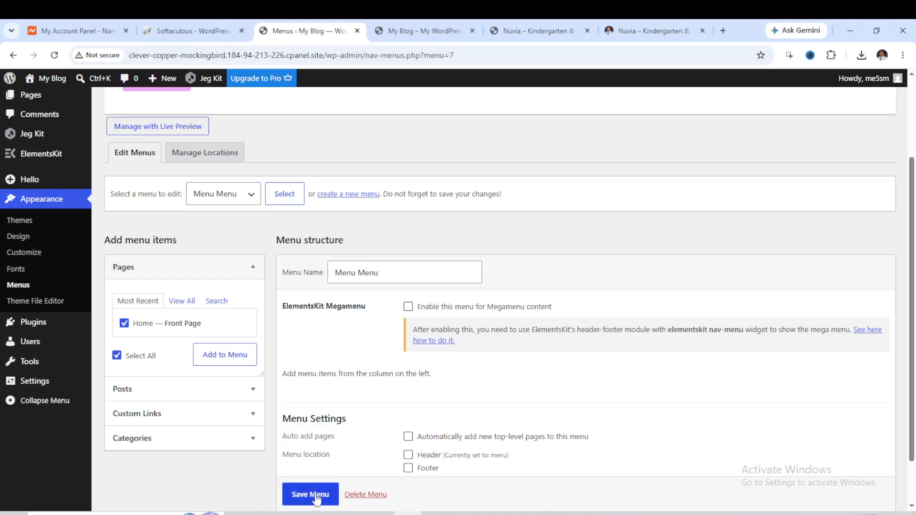
{"action": "scroll", "coordinate": [423, 417], "scroll_direction": "down", "scroll_amount": 1}
{"action": "scroll", "coordinate": [420, 416], "scroll_direction": "down", "scroll_amount": 1}
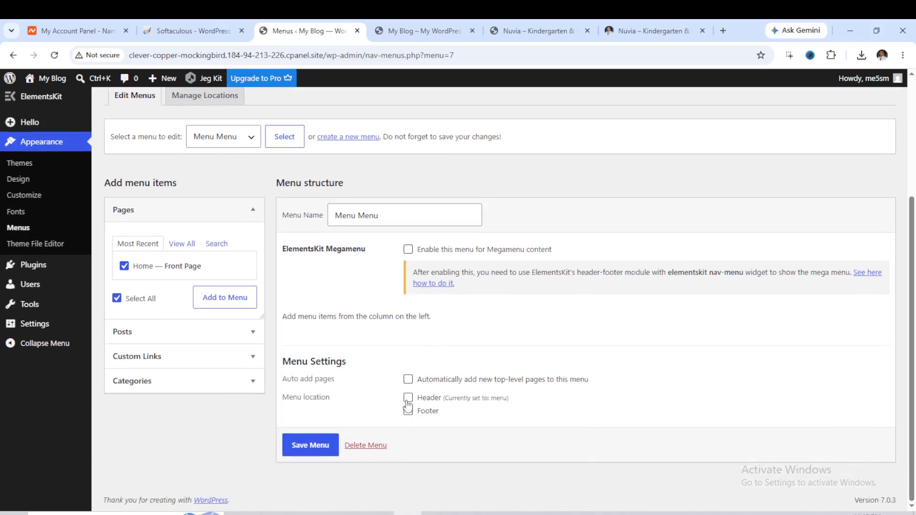
{"action": "left_click", "coordinate": [409, 398]}
{"action": "left_click", "coordinate": [315, 445]}
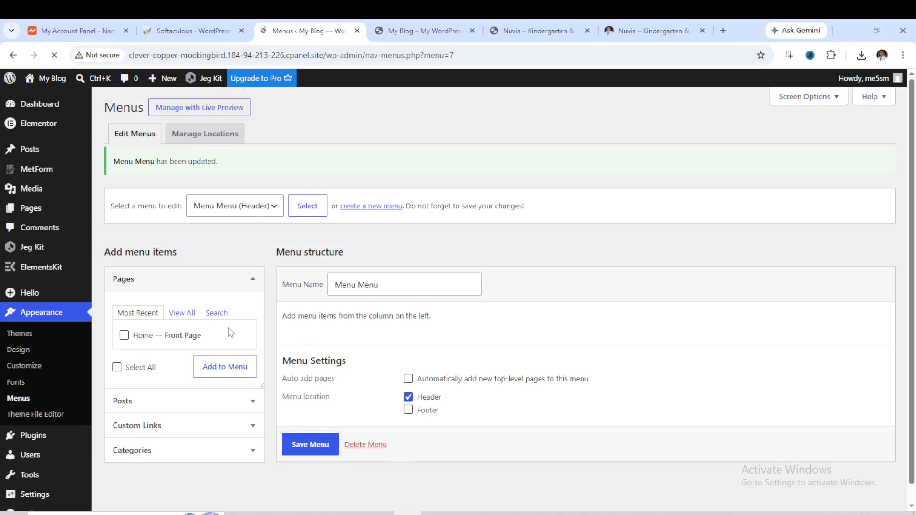
Add the Home page to Menu Menu and save the menu.
{"action": "scroll", "coordinate": [133, 362], "scroll_direction": "down", "scroll_amount": 3}
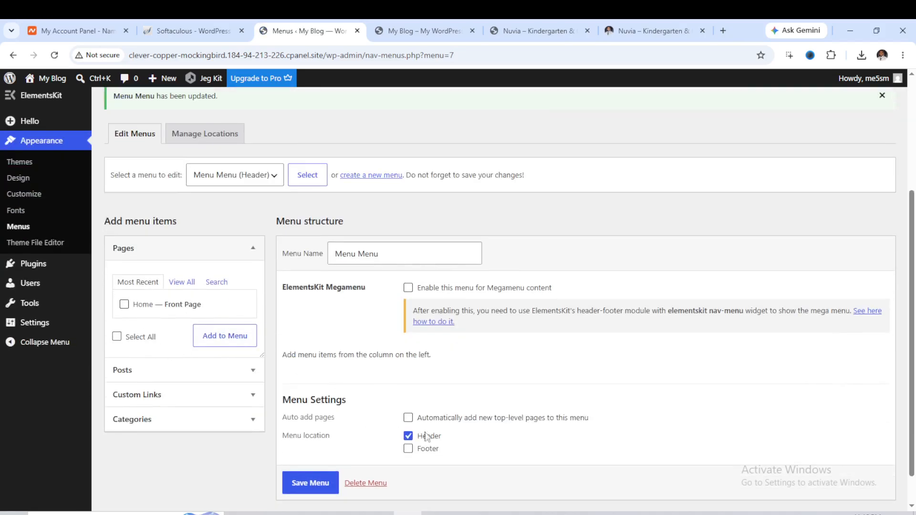
{"action": "left_click", "coordinate": [124, 305]}
{"action": "left_click", "coordinate": [220, 343]}
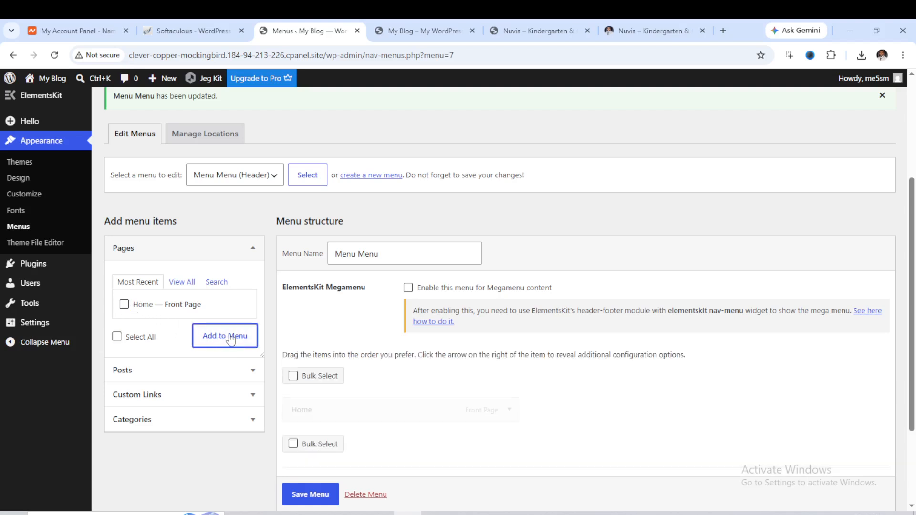
{"action": "left_click", "coordinate": [317, 494]}
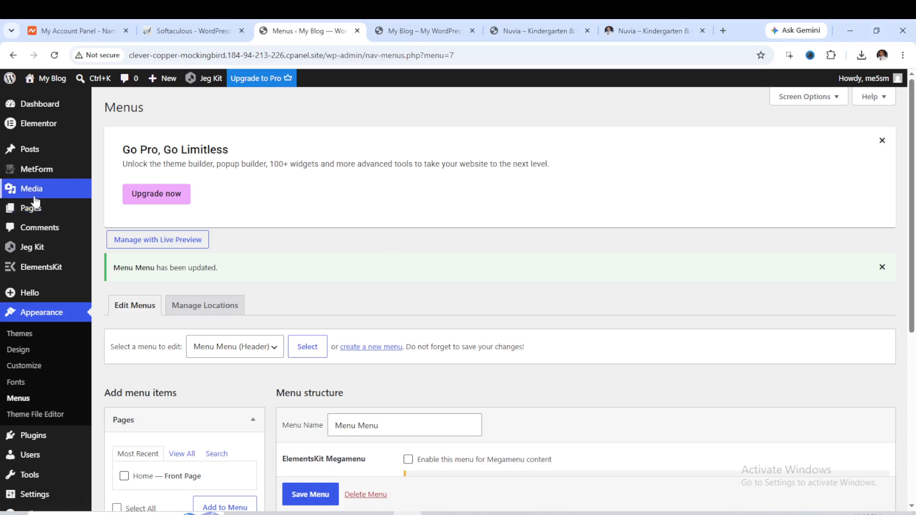
Open the Pages list and start editing the Home page.
{"action": "mouse_move", "coordinate": [27, 158]}
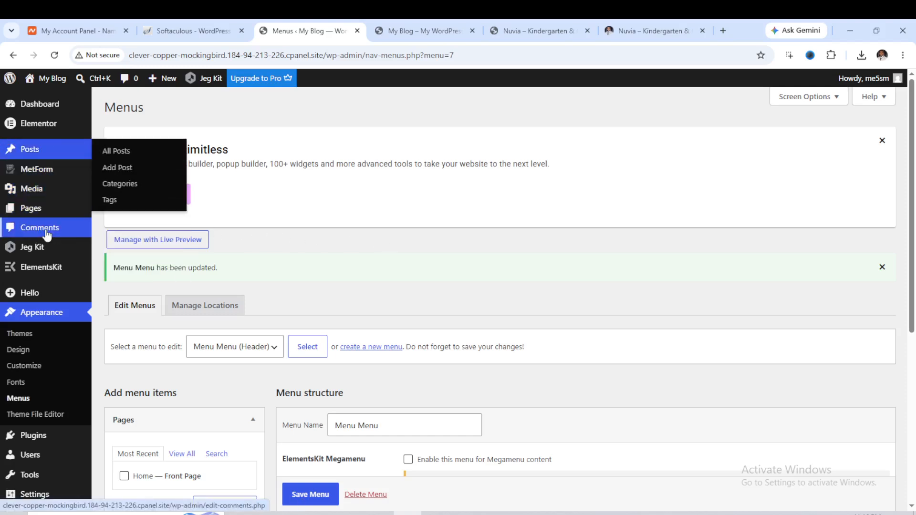
{"action": "mouse_move", "coordinate": [35, 209]}
{"action": "left_click", "coordinate": [104, 210]}
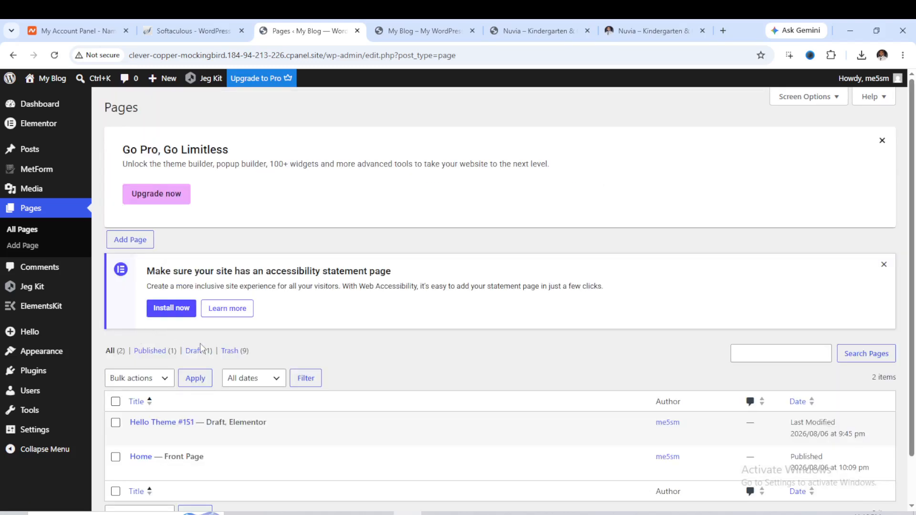
{"action": "scroll", "coordinate": [150, 354], "scroll_direction": "down", "scroll_amount": 1}
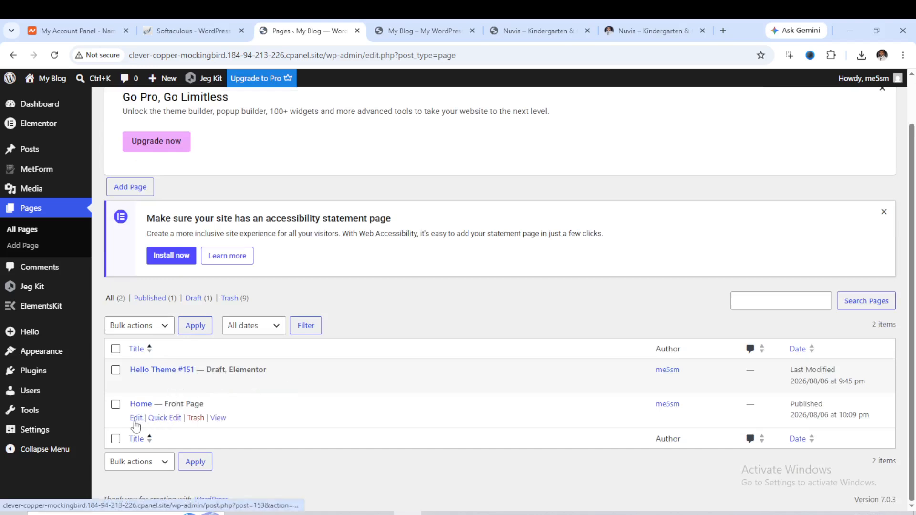
{"action": "right_click", "coordinate": [216, 418]}
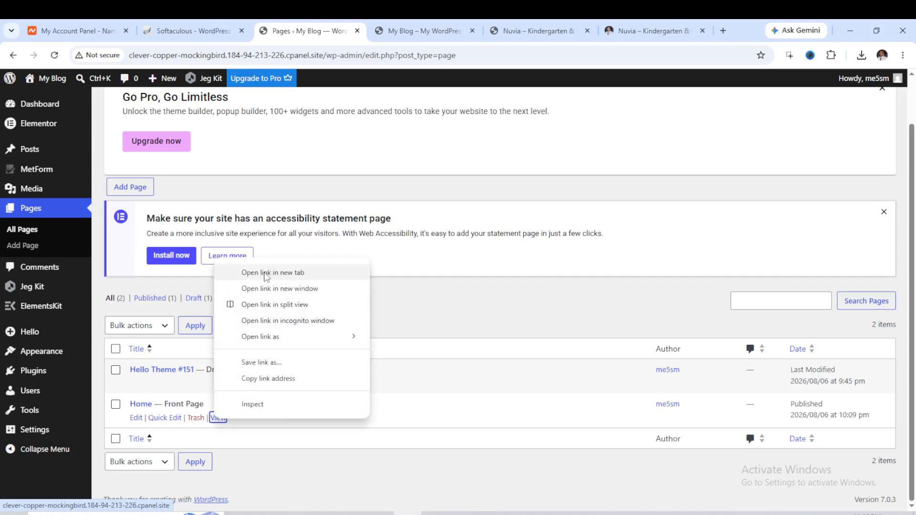
{"action": "left_click", "coordinate": [136, 418]}
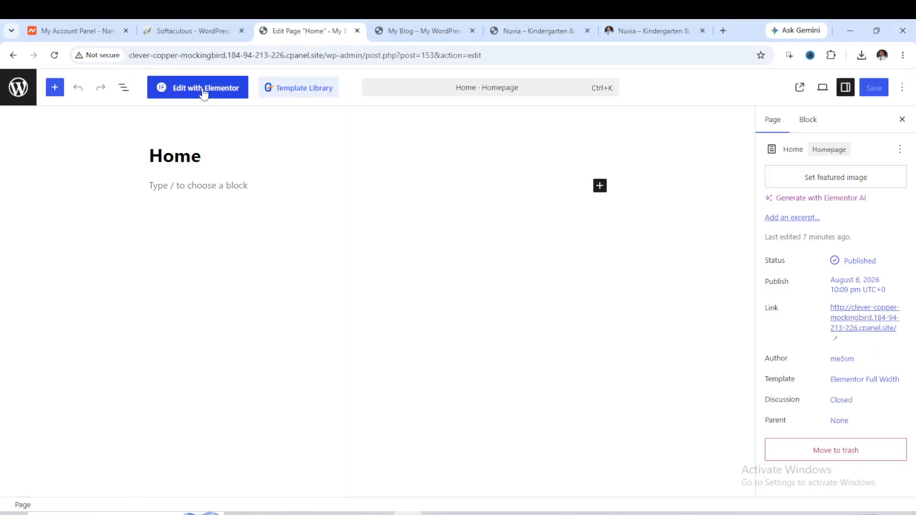
Open the Home page in Elementor, dismiss the Atomic editor introduction, and reload the editor.
{"action": "left_click", "coordinate": [195, 93]}
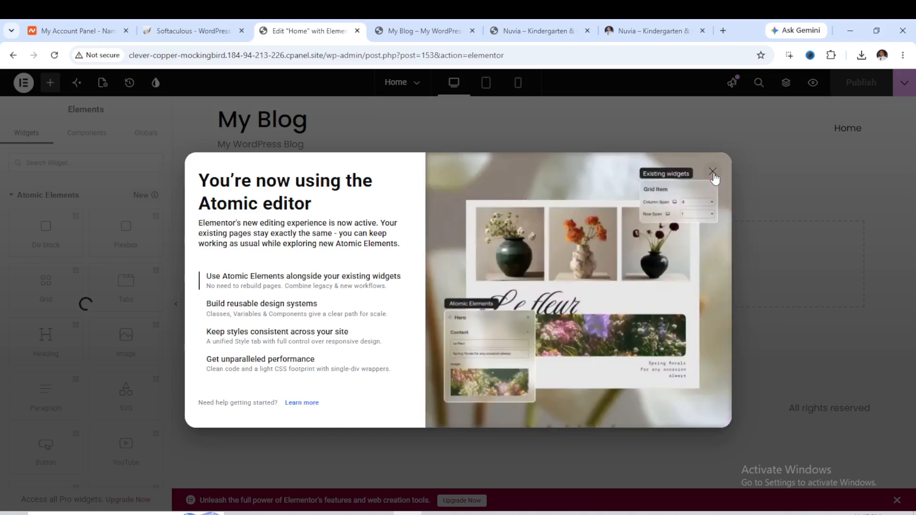
{"action": "left_click", "coordinate": [712, 172]}
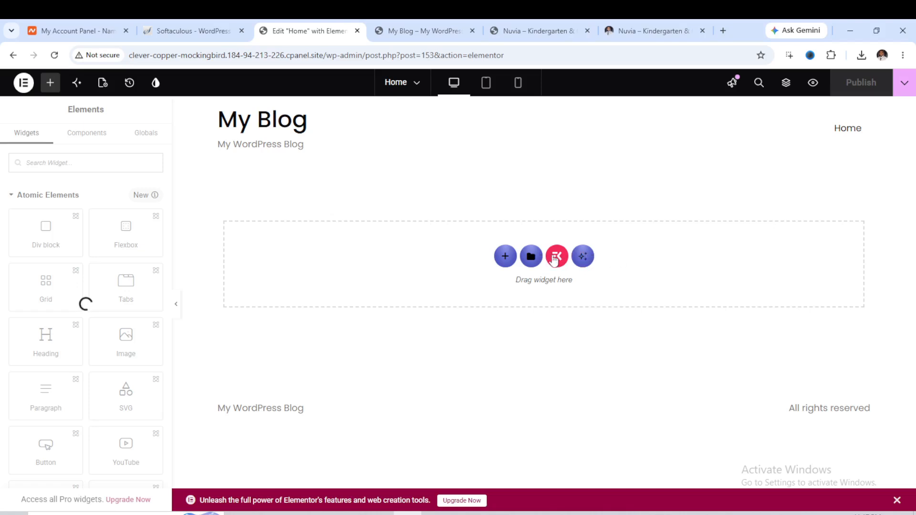
{"action": "left_click", "coordinate": [54, 55]}
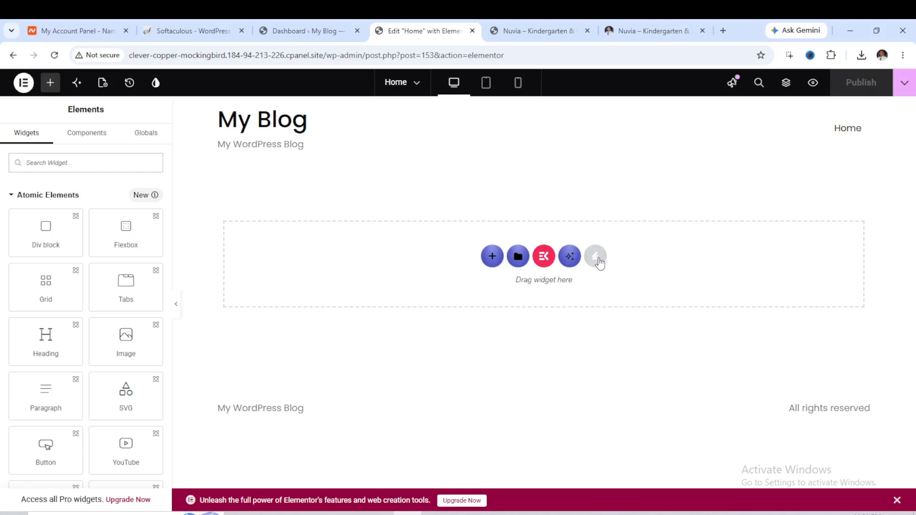
Open the installed Nuvia template kit and insert its Home template into the page.
{"action": "left_click", "coordinate": [597, 258]}
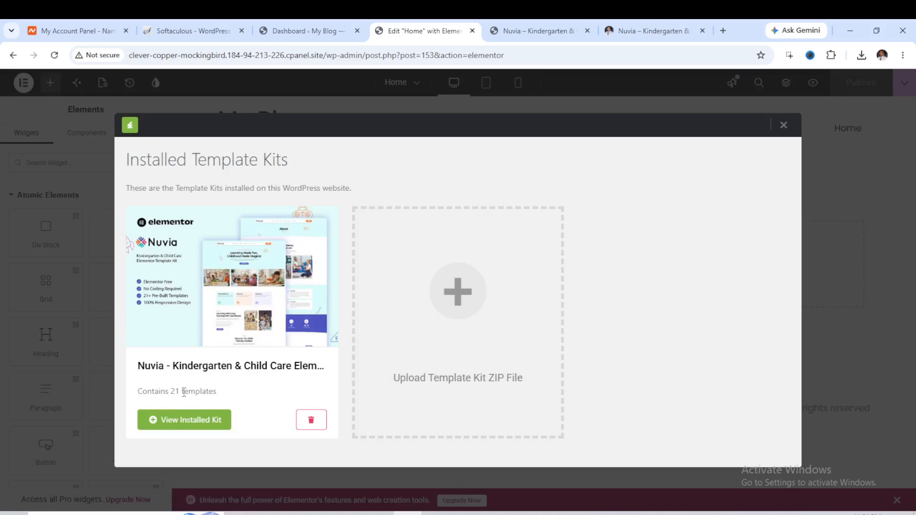
{"action": "left_click", "coordinate": [179, 423]}
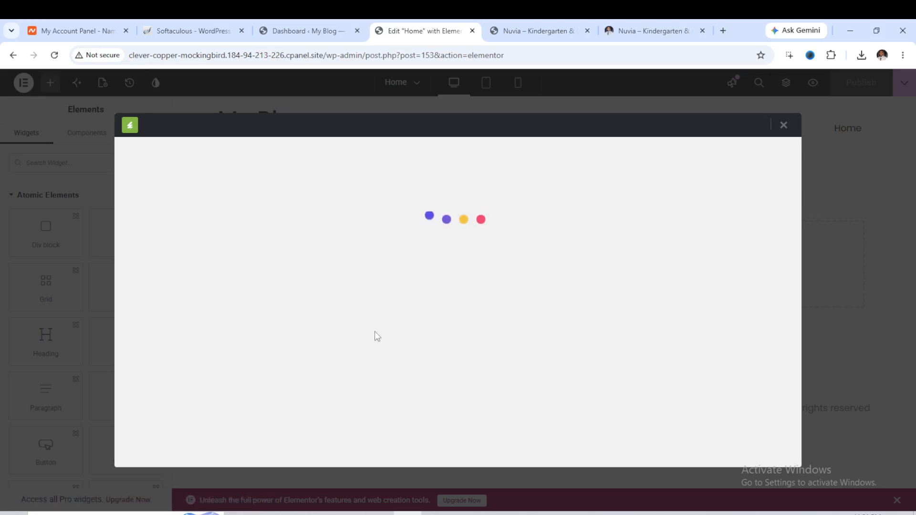
{"action": "scroll", "coordinate": [422, 297], "scroll_direction": "down", "scroll_amount": 8}
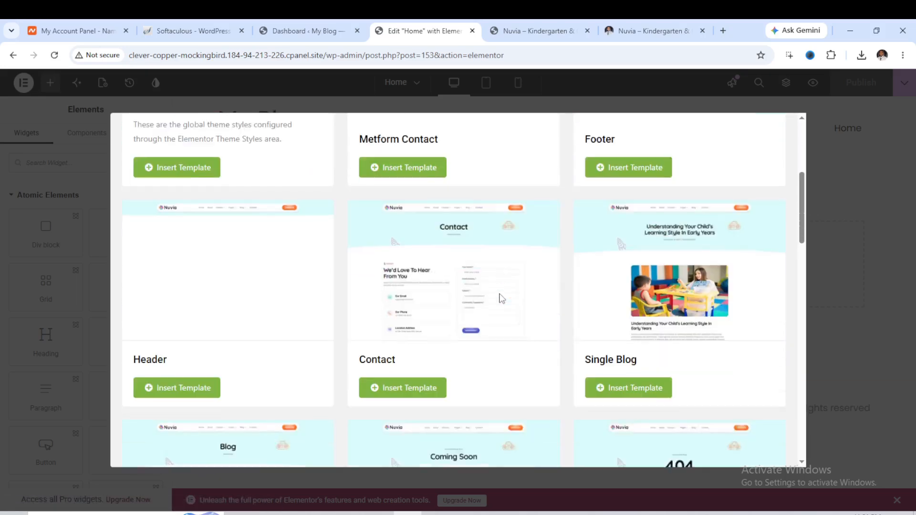
{"action": "scroll", "coordinate": [520, 300], "scroll_direction": "down", "scroll_amount": 4}
{"action": "scroll", "coordinate": [516, 297], "scroll_direction": "up", "scroll_amount": 8}
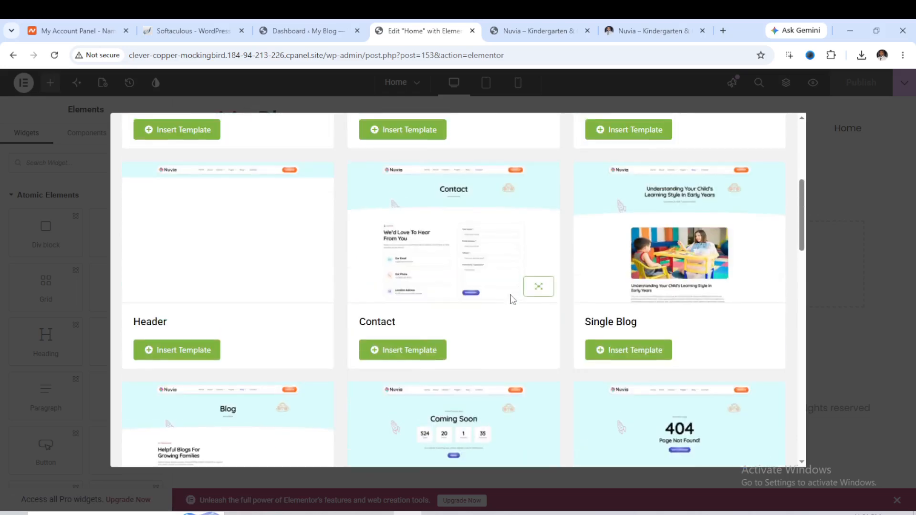
{"action": "scroll", "coordinate": [517, 297], "scroll_direction": "down", "scroll_amount": 15}
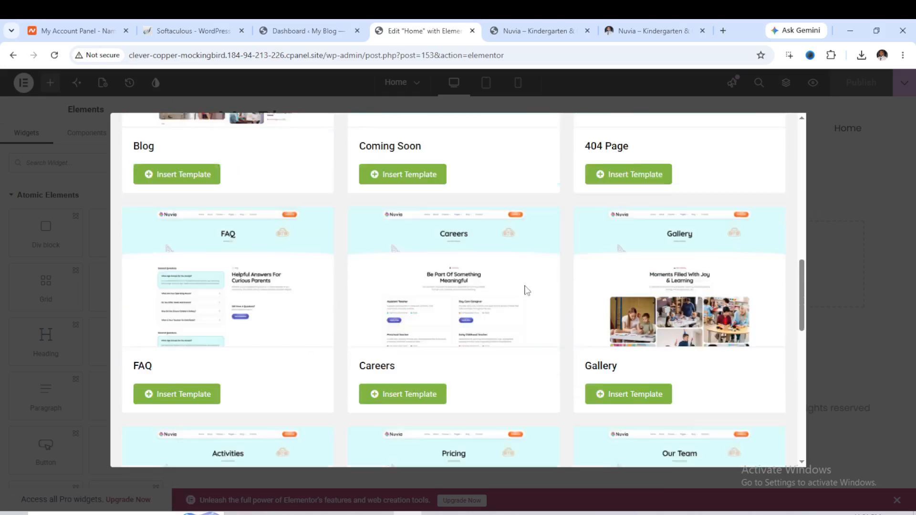
{"action": "scroll", "coordinate": [551, 315], "scroll_direction": "down", "scroll_amount": 5}
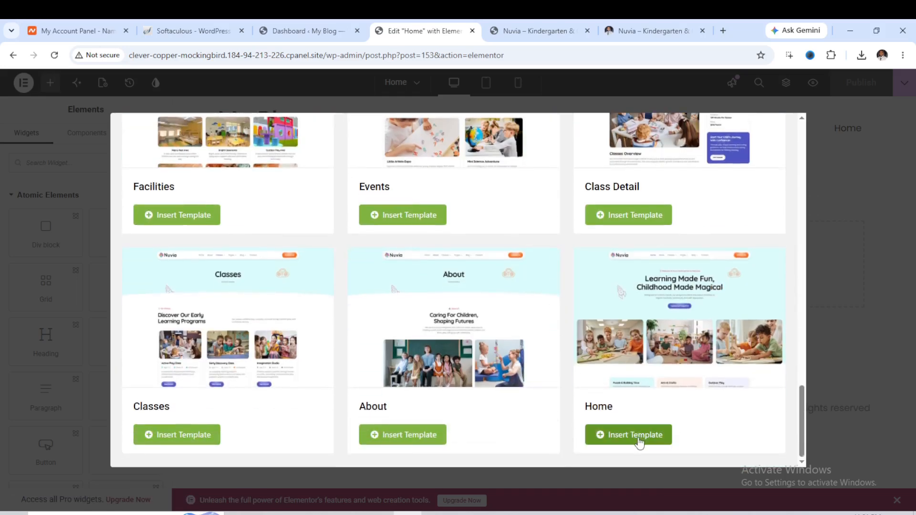
{"action": "left_click", "coordinate": [638, 439]}
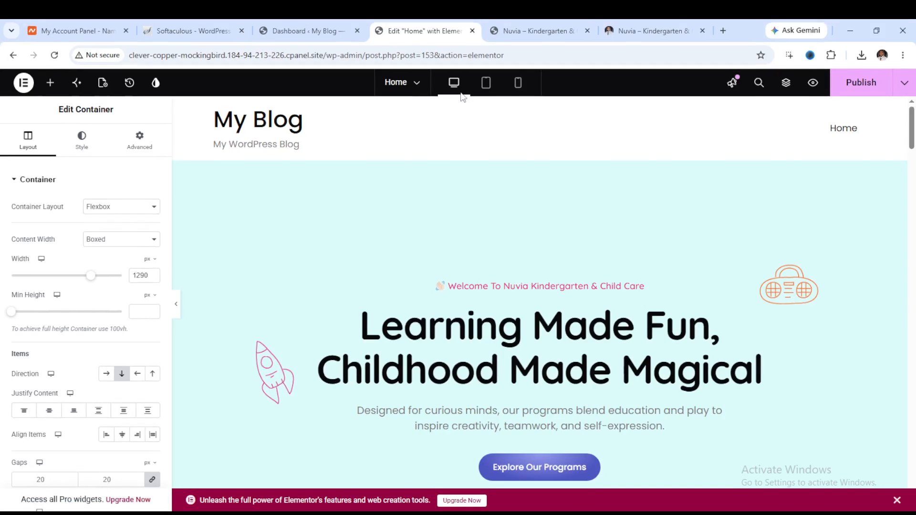
Save the Home page with the inserted Nuvia Home template.
{"action": "key", "text": "F11"}
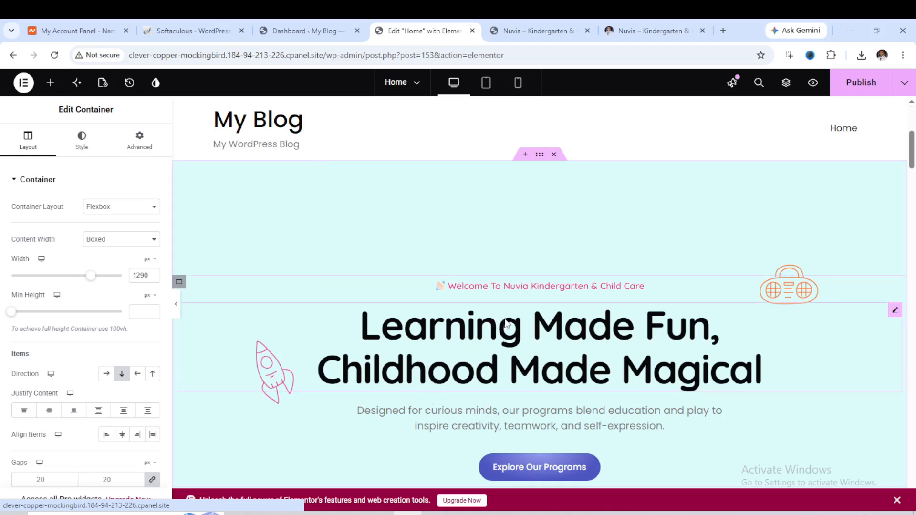
{"action": "scroll", "coordinate": [546, 305], "scroll_direction": "down", "scroll_amount": 15}
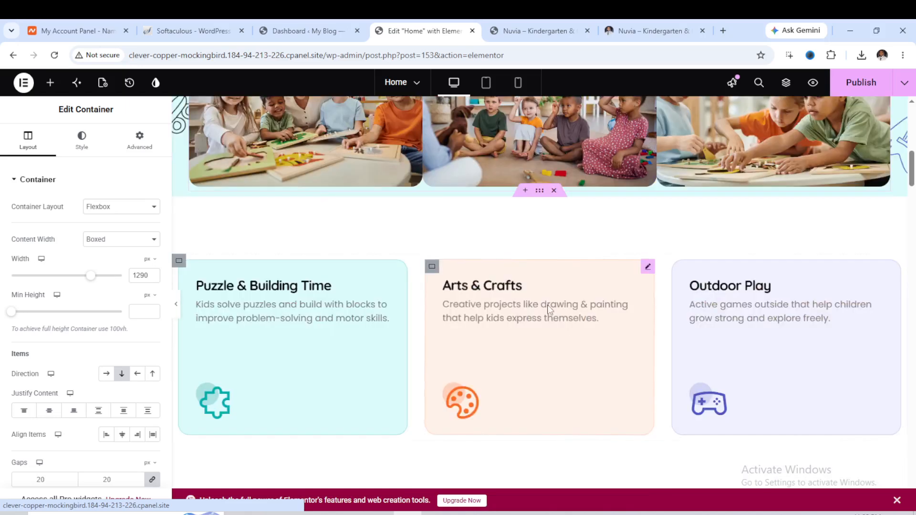
{"action": "scroll", "coordinate": [544, 325], "scroll_direction": "down", "scroll_amount": 9}
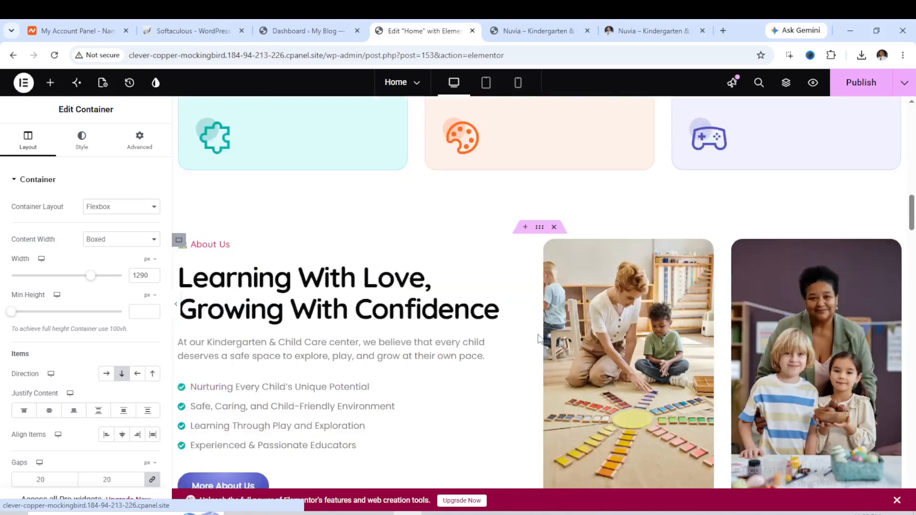
{"action": "scroll", "coordinate": [552, 356], "scroll_direction": "down", "scroll_amount": 9}
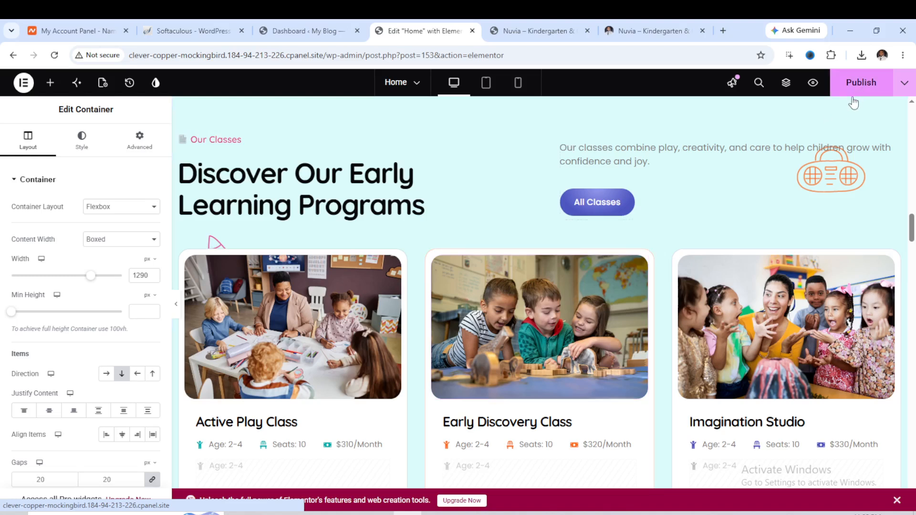
{"action": "key", "text": "ctrl+s"}
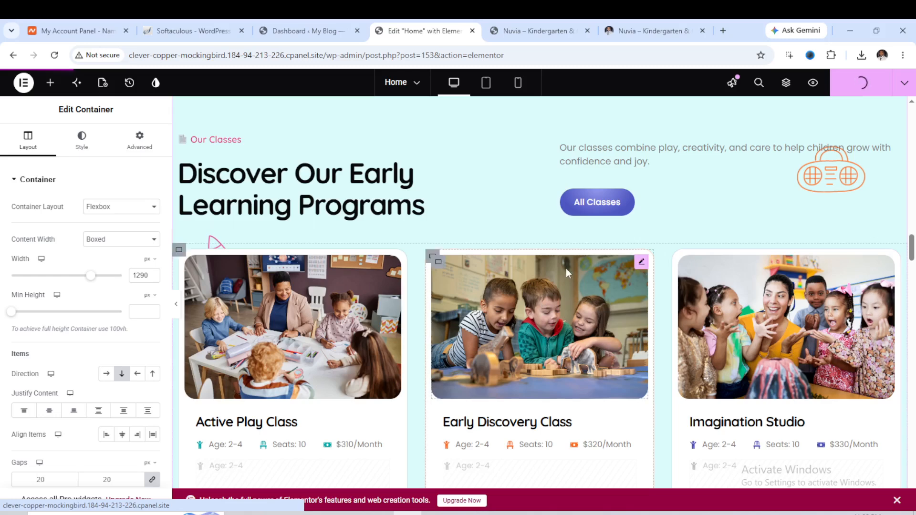
{"action": "scroll", "coordinate": [566, 268], "scroll_direction": "down", "scroll_amount": 6}
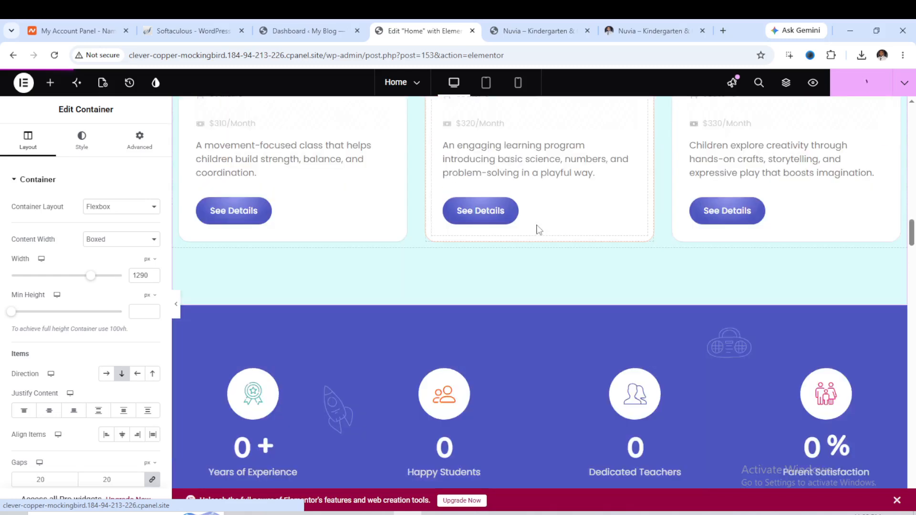
{"action": "scroll", "coordinate": [538, 229], "scroll_direction": "up", "scroll_amount": 20}
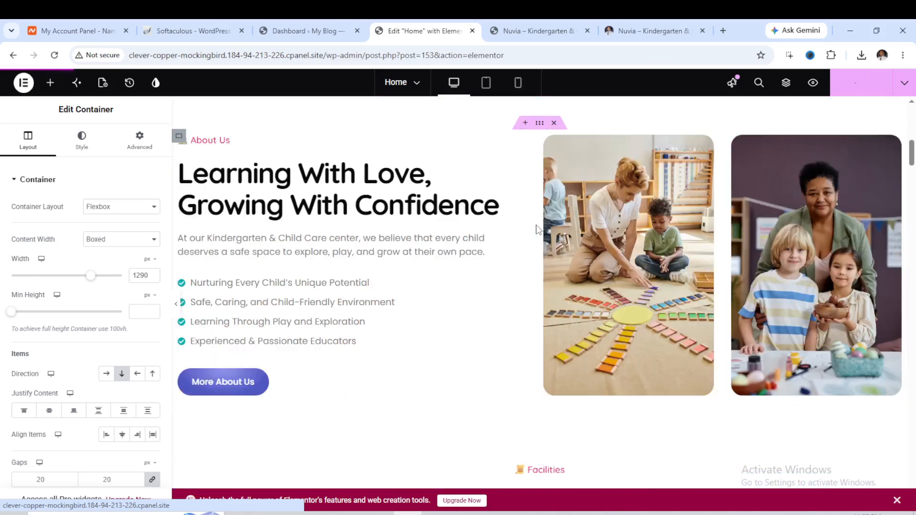
{"action": "scroll", "coordinate": [538, 229], "scroll_direction": "up", "scroll_amount": 15}
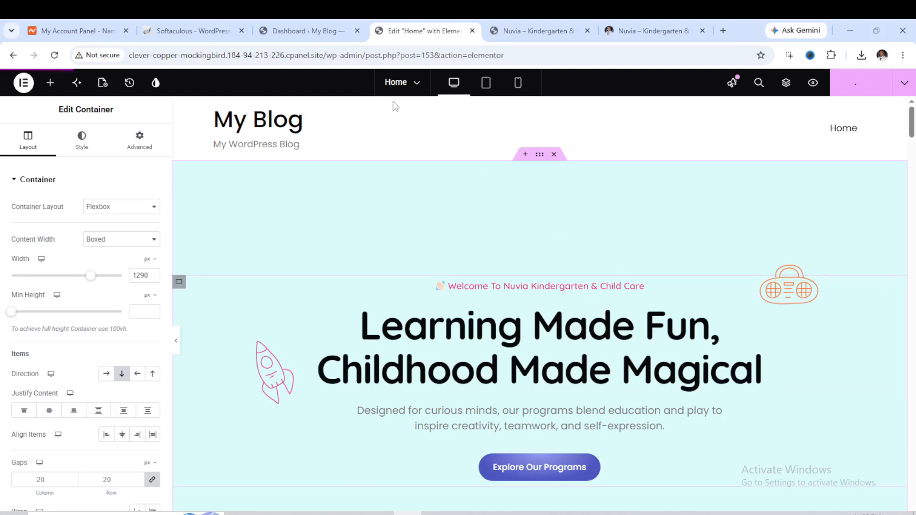
Open the live site in a new browser tab from the Dashboard.
{"action": "left_click", "coordinate": [298, 30]}
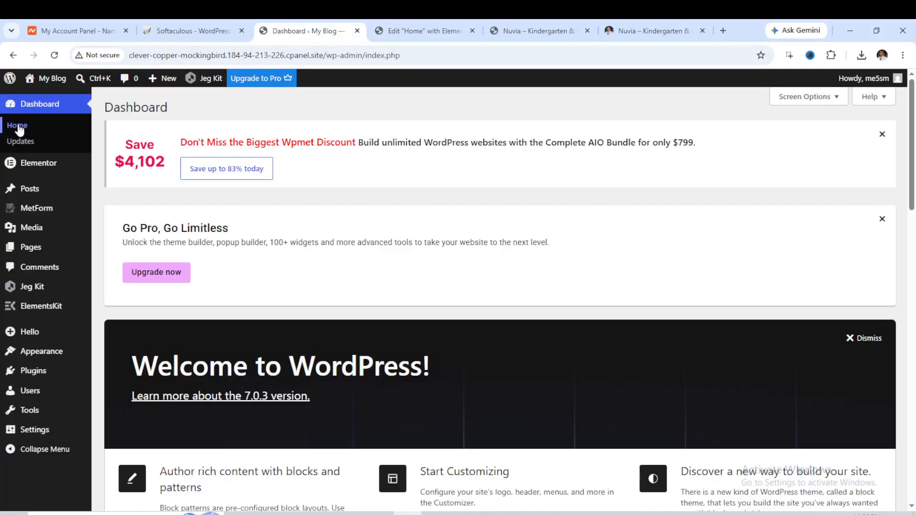
{"action": "mouse_move", "coordinate": [45, 78]}
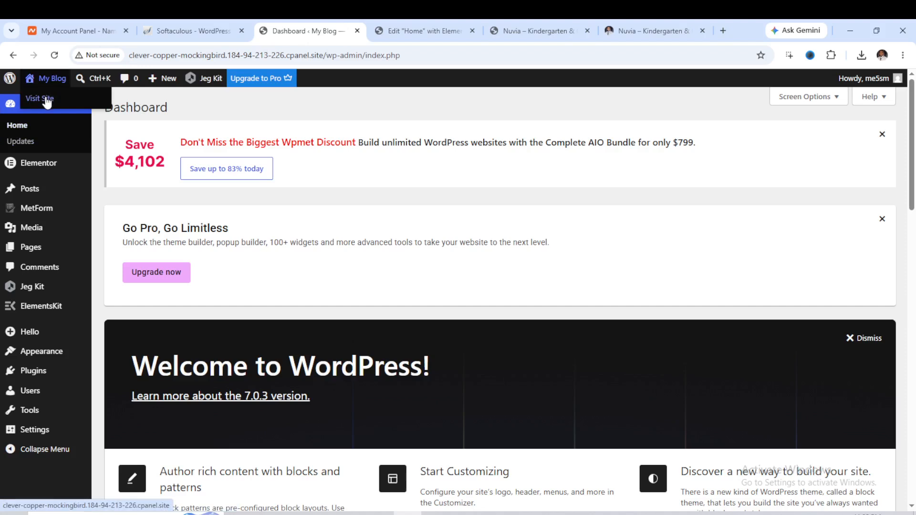
{"action": "right_click", "coordinate": [47, 101]}
{"action": "left_click", "coordinate": [71, 109]}
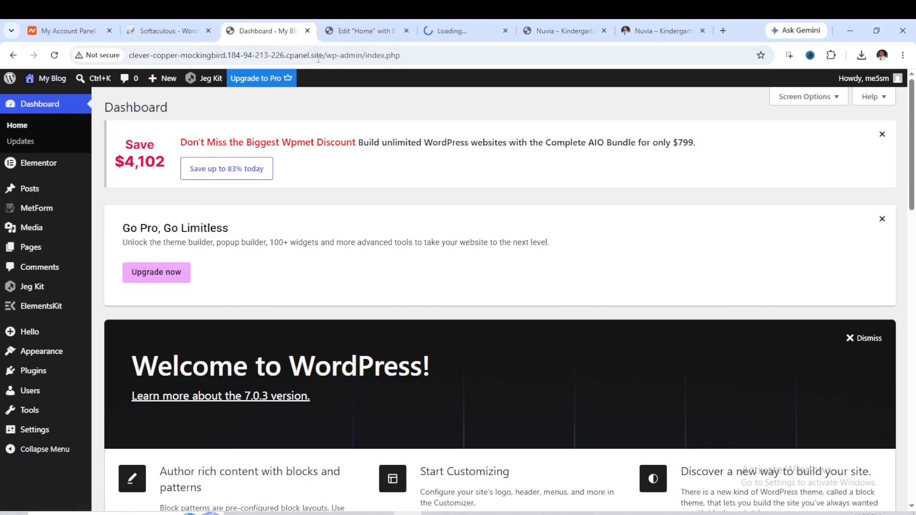
{"action": "left_click", "coordinate": [453, 31]}
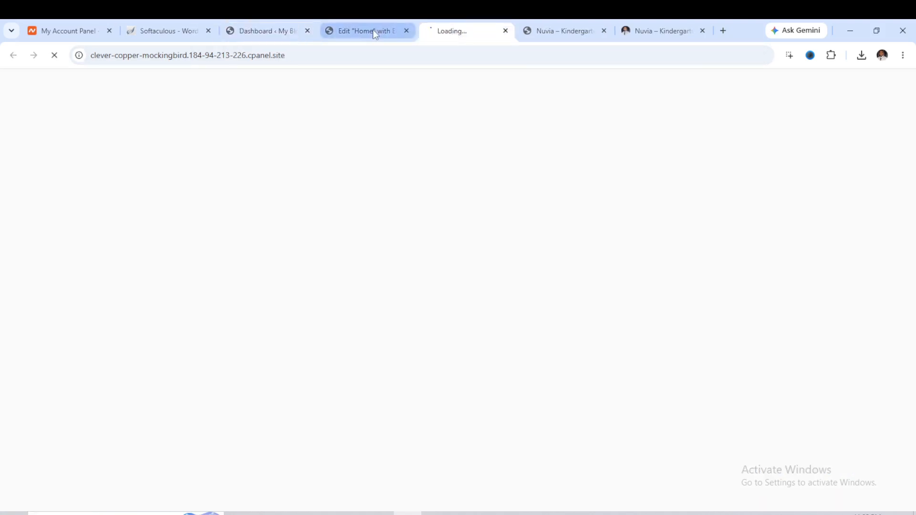
{"action": "mouse_move", "coordinate": [372, 29]}
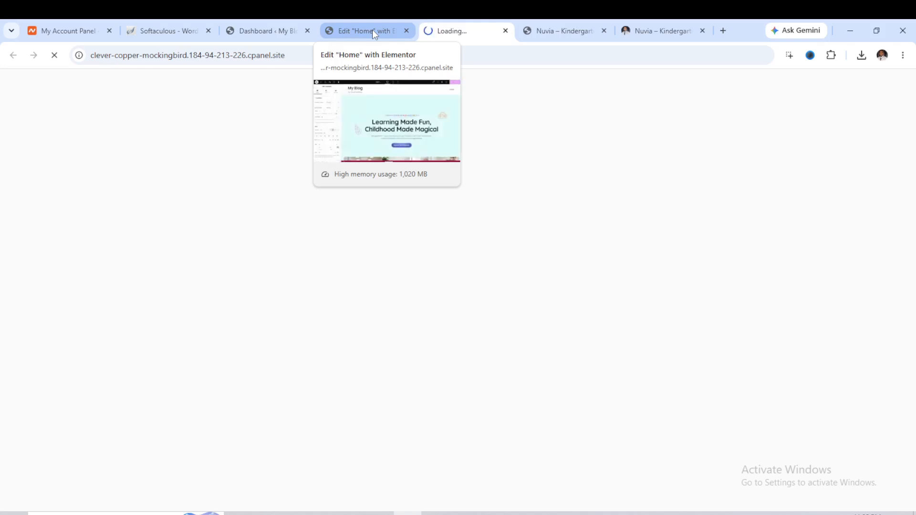
{"action": "left_click", "coordinate": [372, 30]}
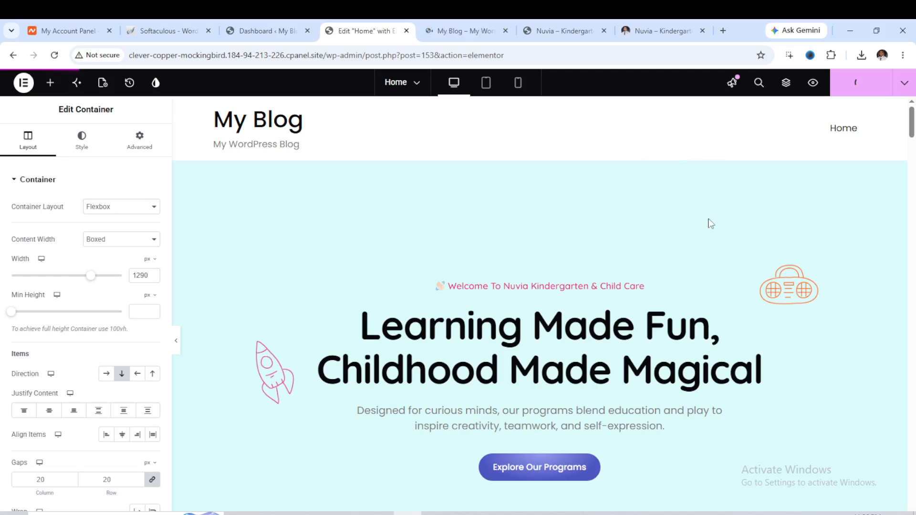
{"action": "left_click", "coordinate": [463, 33]}
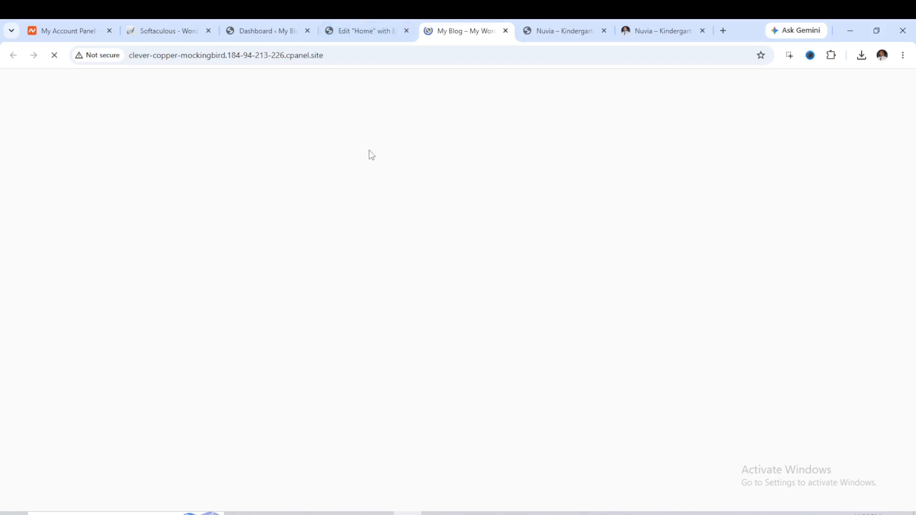
{"action": "left_click", "coordinate": [357, 32]}
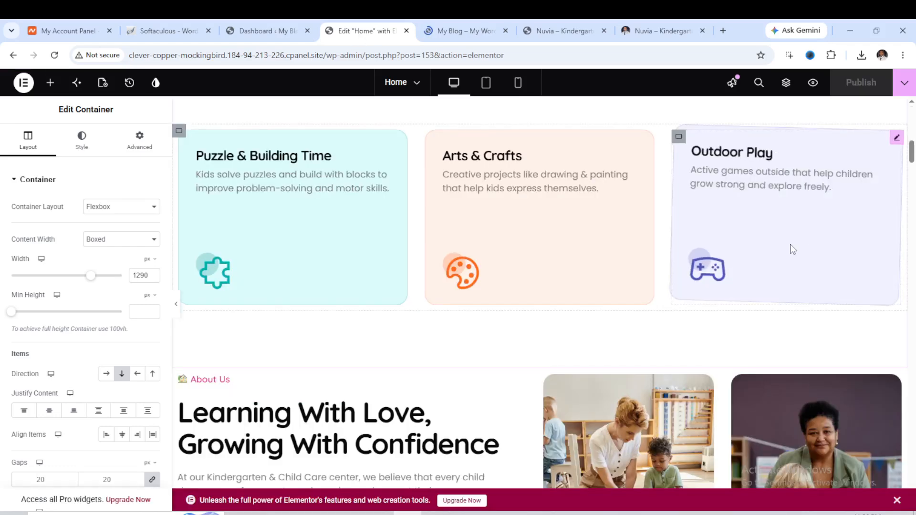
{"action": "scroll", "coordinate": [689, 240], "scroll_direction": "down", "scroll_amount": 8}
{"action": "scroll", "coordinate": [701, 201], "scroll_direction": "up", "scroll_amount": 8}
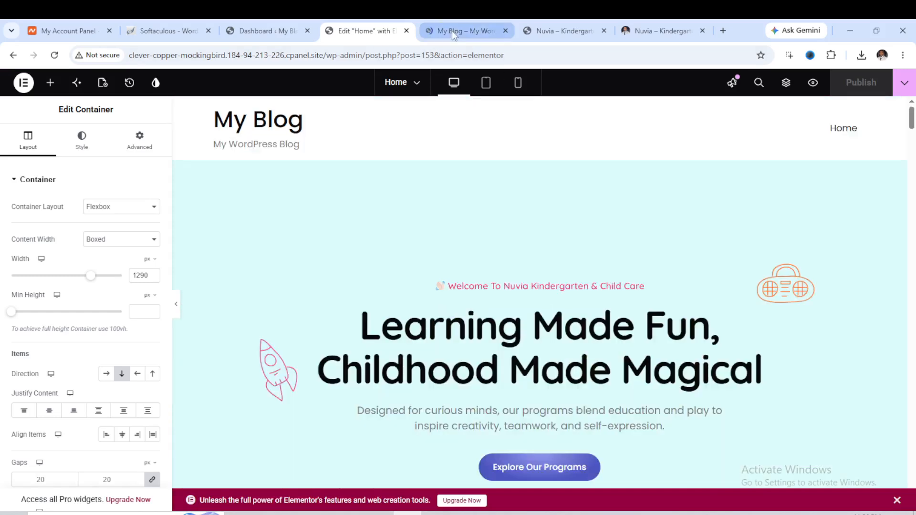
Scroll through the live homepage to review the imported design.
{"action": "left_click", "coordinate": [452, 30]}
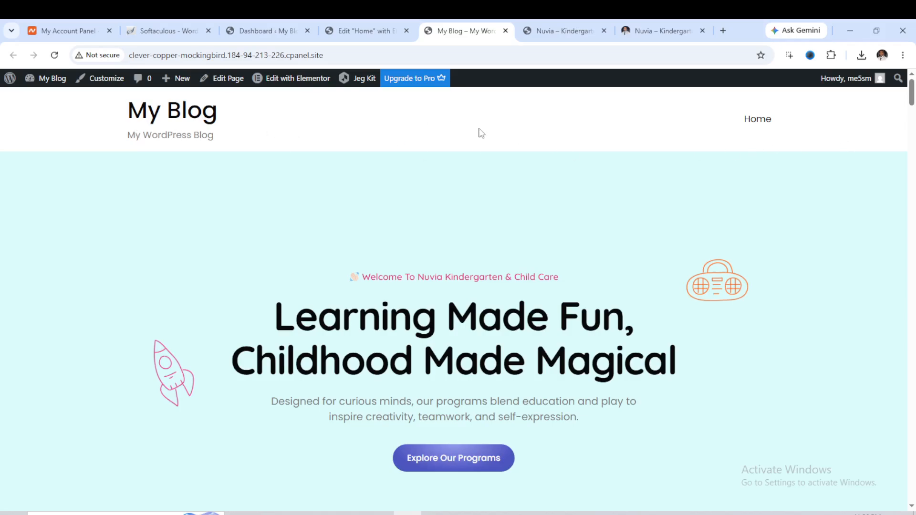
{"action": "scroll", "coordinate": [482, 199], "scroll_direction": "down", "scroll_amount": 9}
{"action": "scroll", "coordinate": [495, 210], "scroll_direction": "down", "scroll_amount": 10}
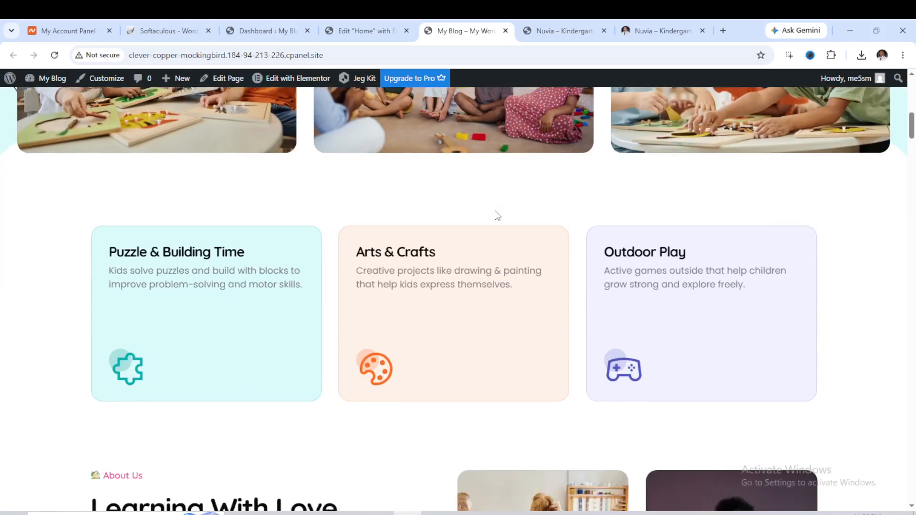
{"action": "scroll", "coordinate": [495, 214], "scroll_direction": "down", "scroll_amount": 5}
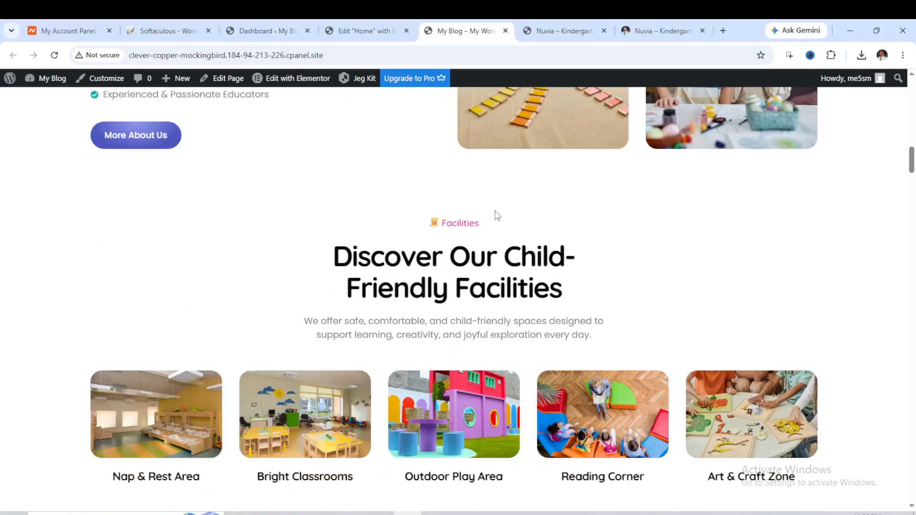
Continue reviewing the live homepage's lower sections: facilities, classes, statistics, why-choose-us and gallery.
{"action": "scroll", "coordinate": [497, 215], "scroll_direction": "down", "scroll_amount": 7}
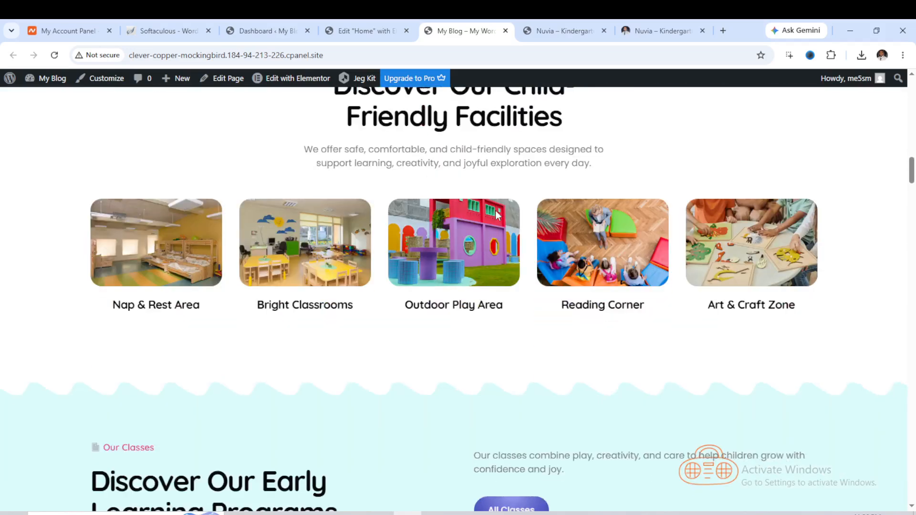
{"action": "scroll", "coordinate": [498, 215], "scroll_direction": "down", "scroll_amount": 3}
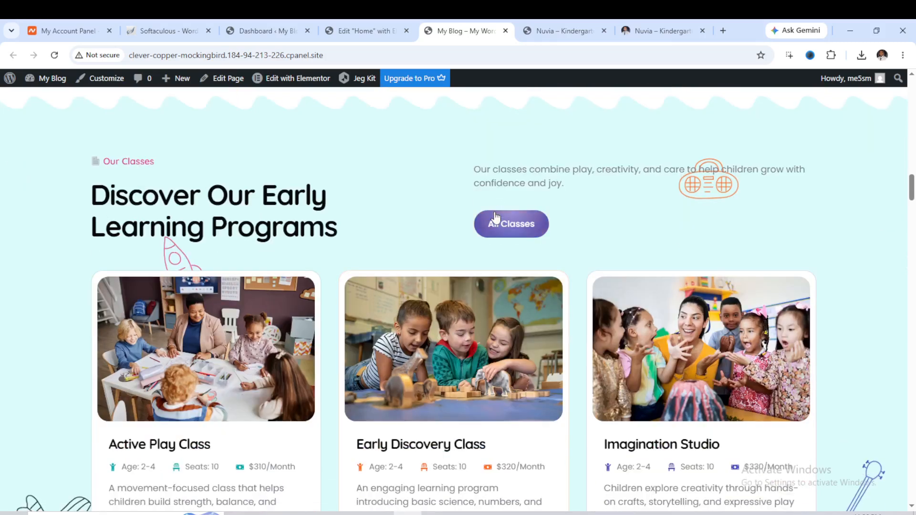
{"action": "scroll", "coordinate": [495, 216], "scroll_direction": "down", "scroll_amount": 4}
{"action": "scroll", "coordinate": [495, 216], "scroll_direction": "down", "scroll_amount": 10}
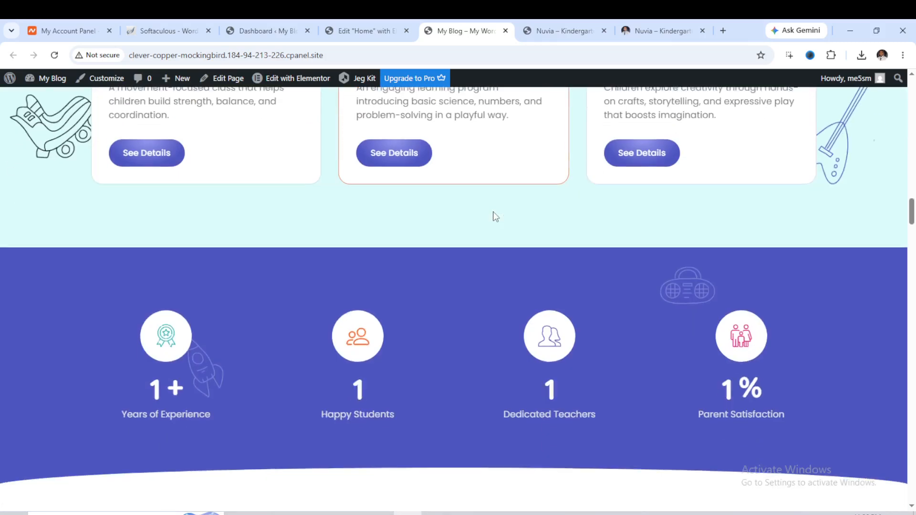
{"action": "scroll", "coordinate": [495, 216], "scroll_direction": "down", "scroll_amount": 2}
{"action": "scroll", "coordinate": [495, 217], "scroll_direction": "down", "scroll_amount": 9}
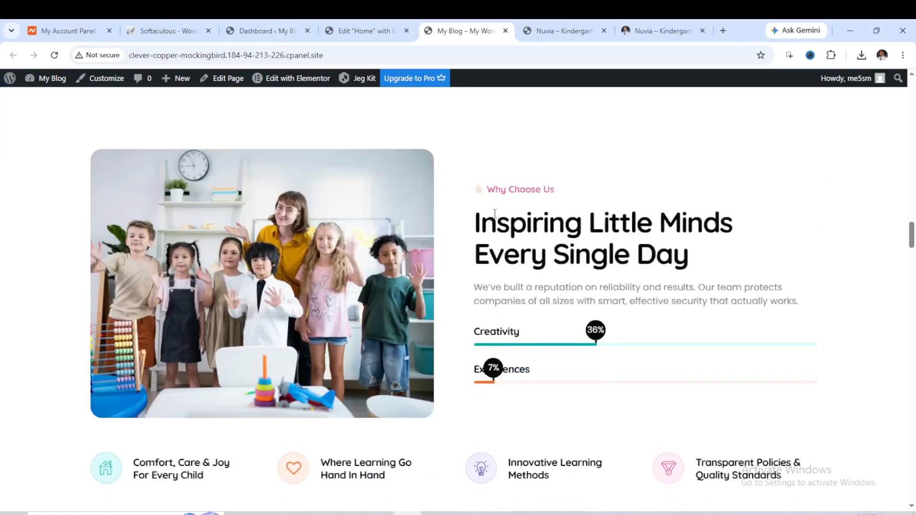
{"action": "scroll", "coordinate": [494, 213], "scroll_direction": "down", "scroll_amount": 10}
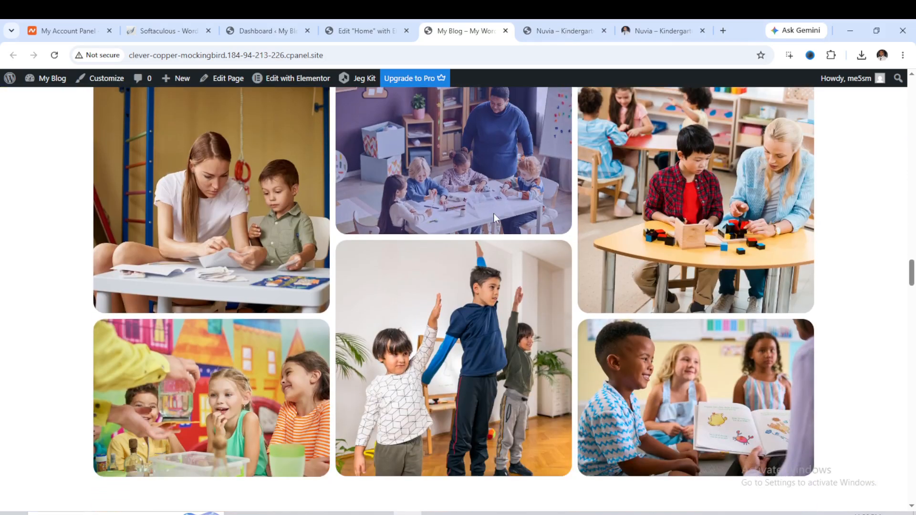
{"action": "scroll", "coordinate": [495, 214], "scroll_direction": "up", "scroll_amount": 5}
{"action": "scroll", "coordinate": [495, 214], "scroll_direction": "up", "scroll_amount": 5}
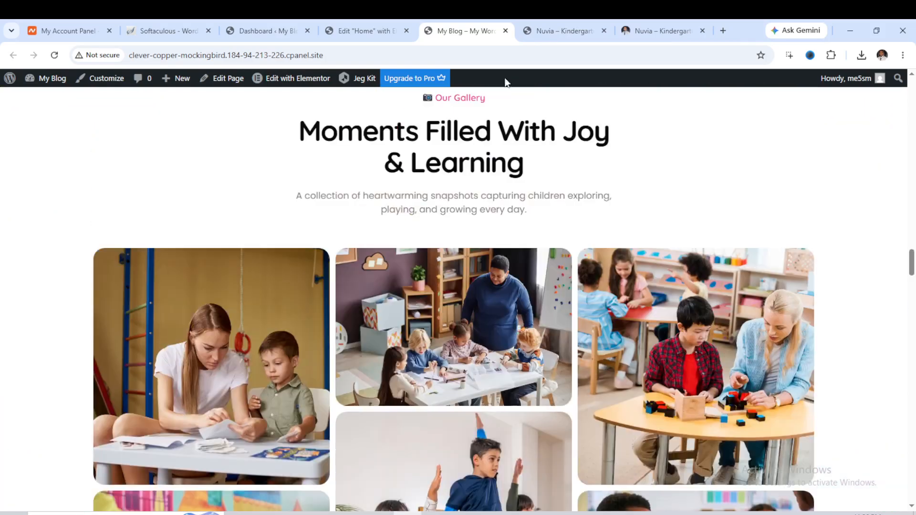
Back in the Elementor editor, set the hero container's background colour to pink #E78FEC.
{"action": "left_click", "coordinate": [363, 30]}
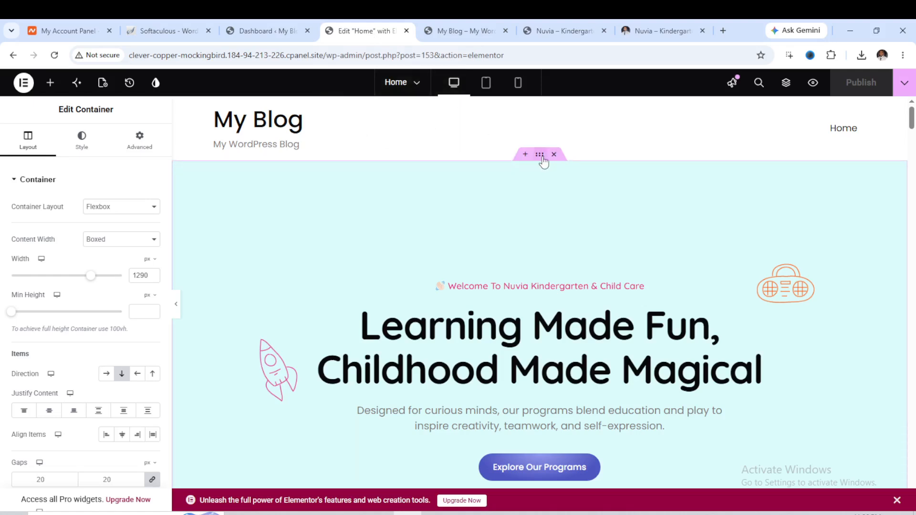
{"action": "left_click", "coordinate": [540, 155]}
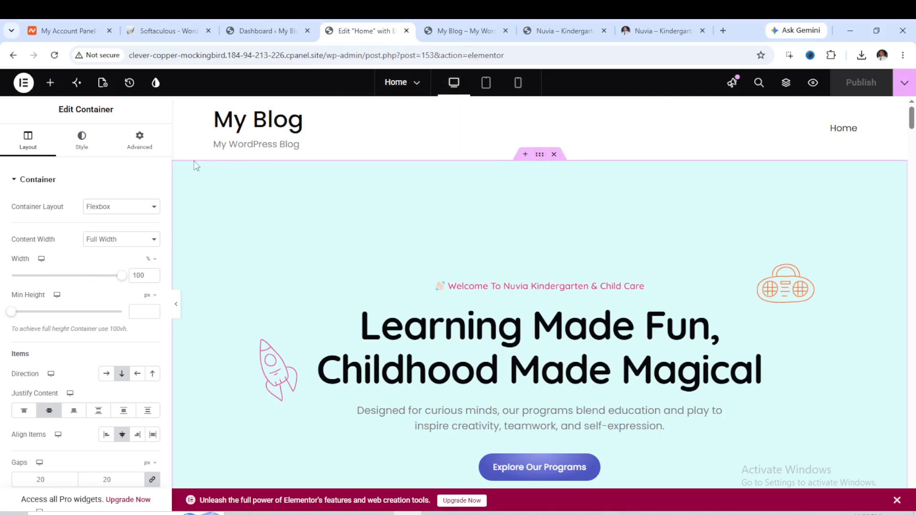
{"action": "left_click", "coordinate": [89, 146]}
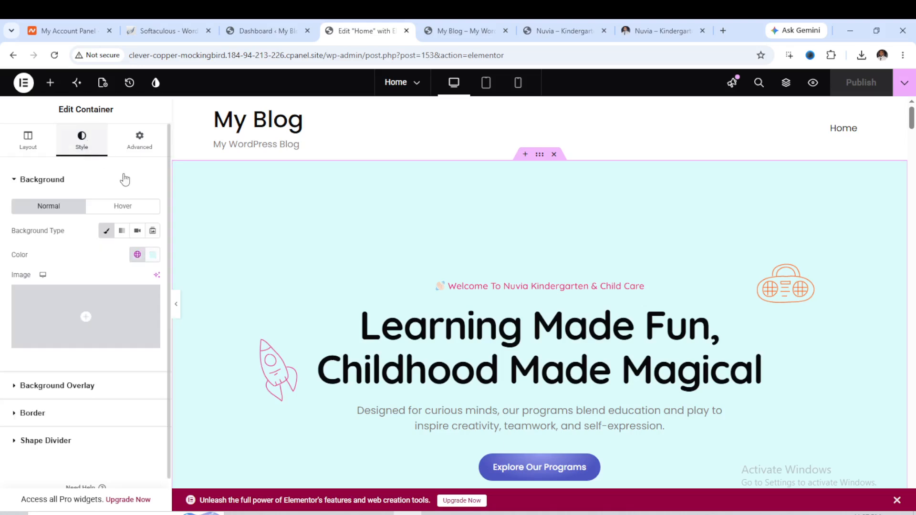
{"action": "left_click", "coordinate": [152, 254]}
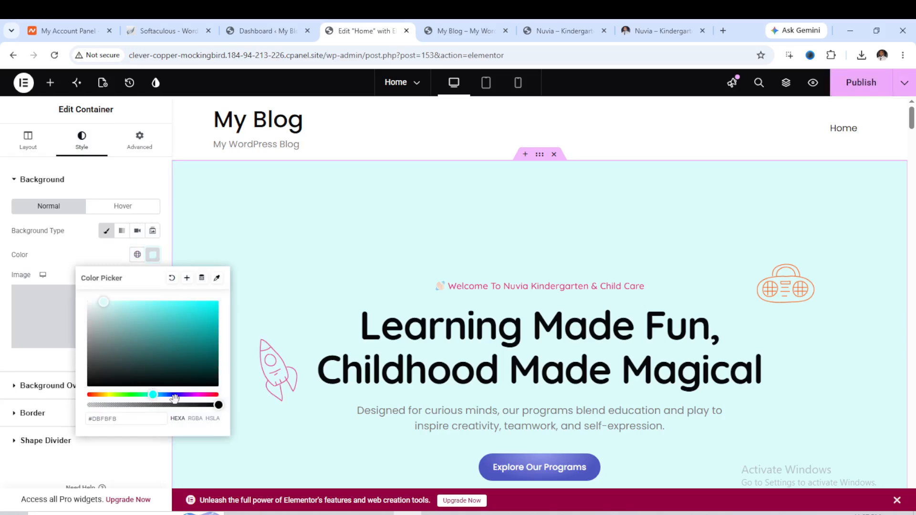
{"action": "left_click_drag", "start_coordinate": [183, 395], "coordinate": [194, 396]}
{"action": "left_click", "coordinate": [118, 306]}
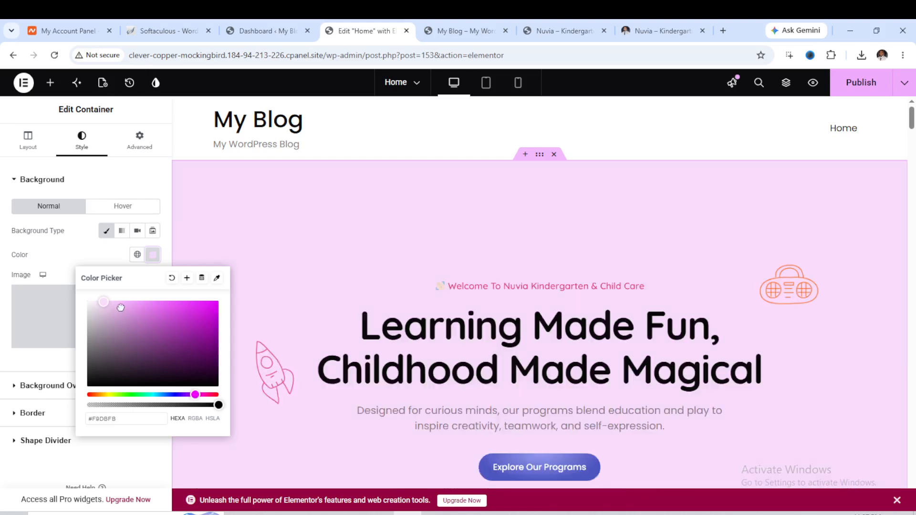
{"action": "left_click", "coordinate": [139, 307]}
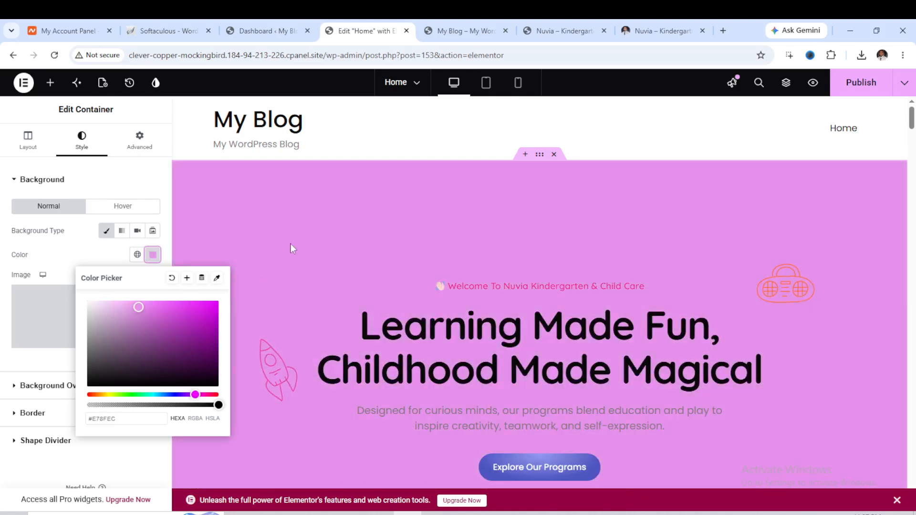
Set the Explore Our Programs button's first normal gradient colour to green #34EF47.
{"action": "scroll", "coordinate": [512, 240], "scroll_direction": "down", "scroll_amount": 3}
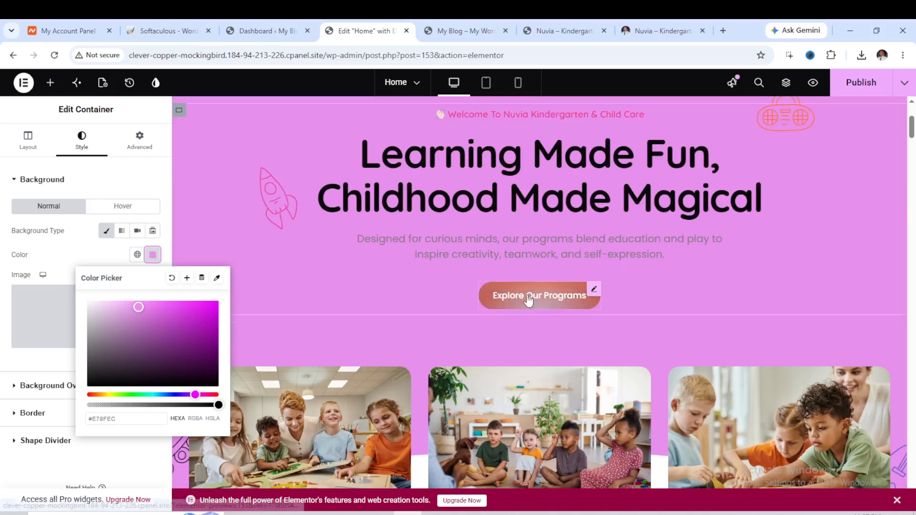
{"action": "left_click", "coordinate": [529, 293]}
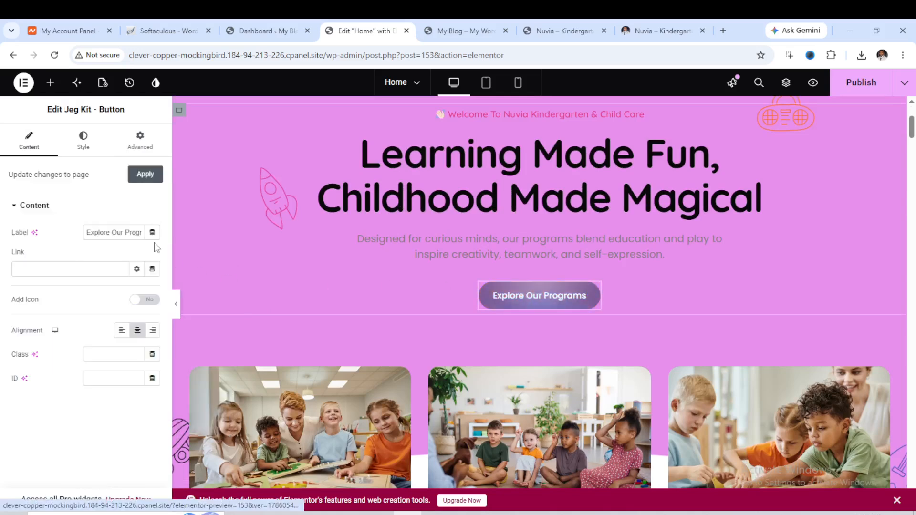
{"action": "left_click", "coordinate": [84, 143]}
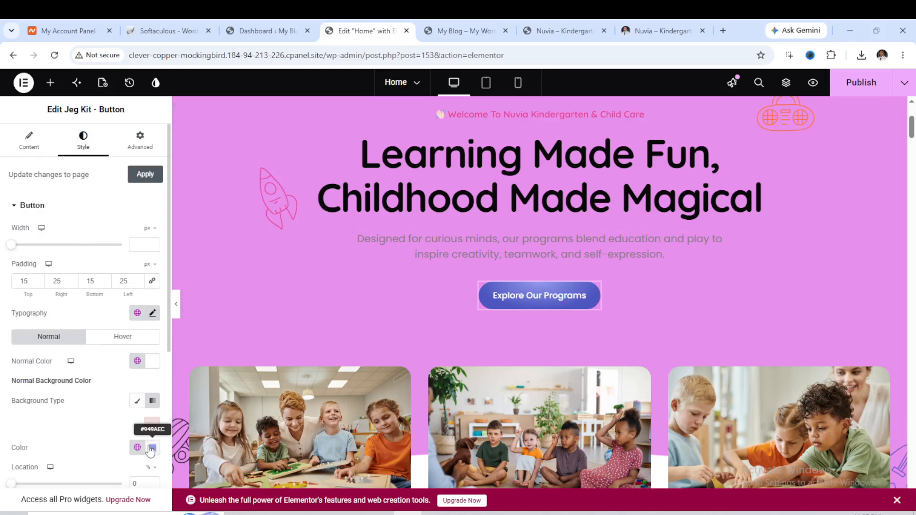
{"action": "scroll", "coordinate": [151, 446], "scroll_direction": "down", "scroll_amount": 1}
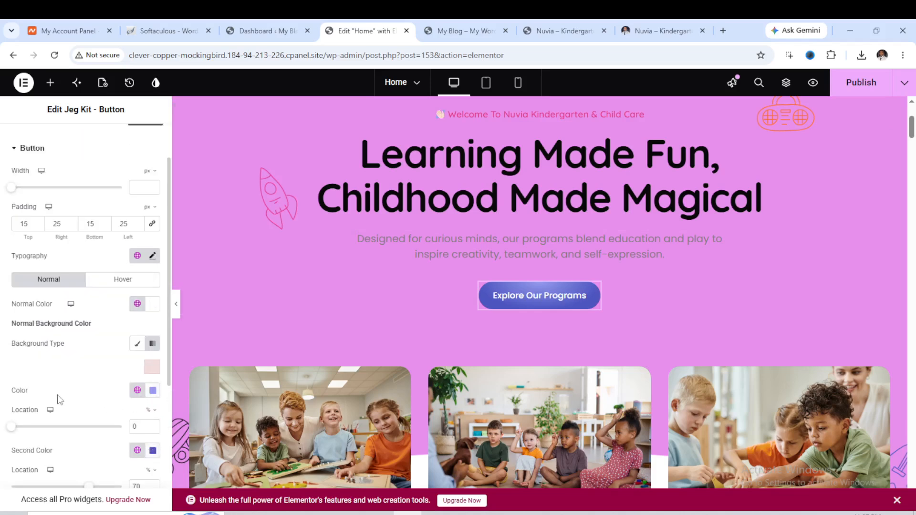
{"action": "scroll", "coordinate": [98, 405], "scroll_direction": "down", "scroll_amount": 2}
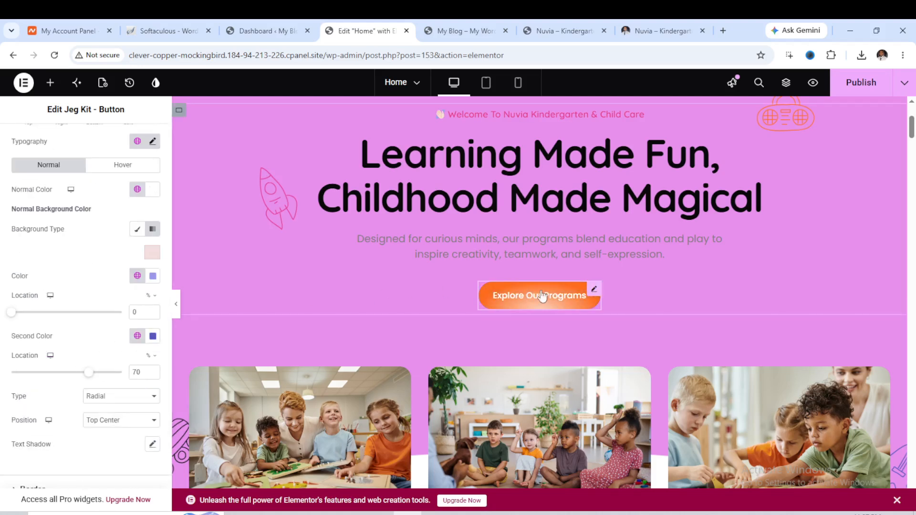
{"action": "left_click", "coordinate": [153, 277]}
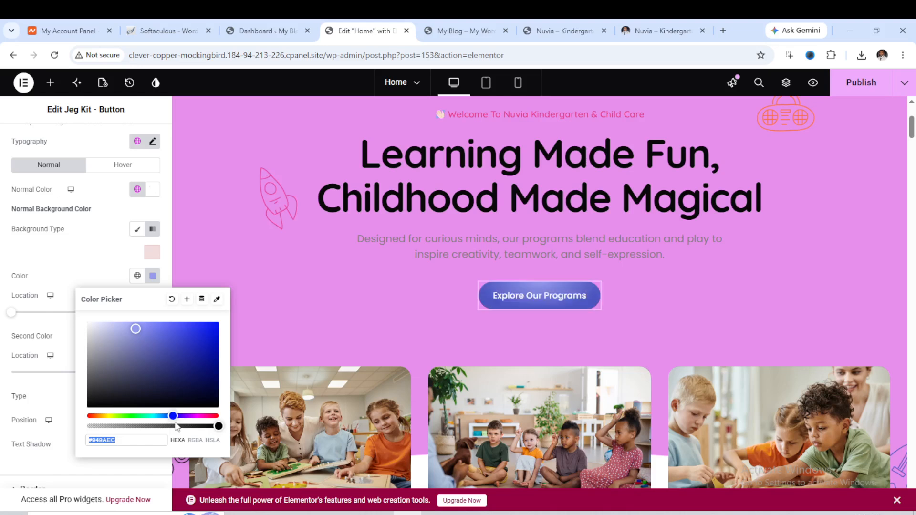
{"action": "left_click", "coordinate": [172, 422]}
{"action": "left_click_drag", "start_coordinate": [169, 416], "coordinate": [136, 417]}
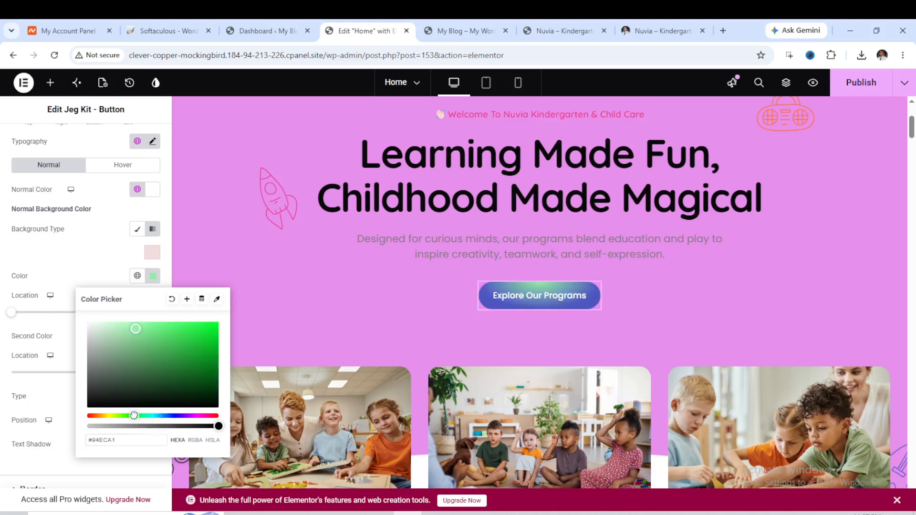
{"action": "left_click_drag", "start_coordinate": [135, 329], "coordinate": [181, 312]}
{"action": "left_click", "coordinate": [152, 278]}
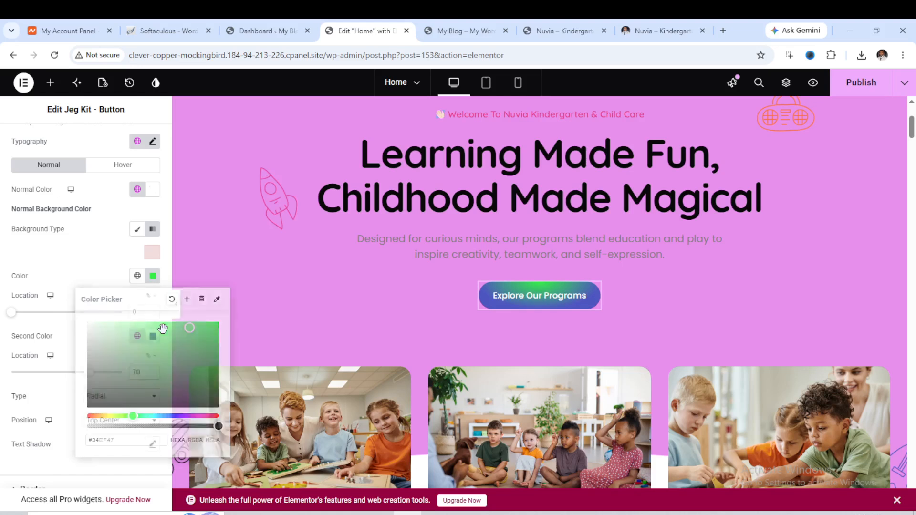
Set the button's second normal gradient colour to green #099F72.
{"action": "left_click", "coordinate": [154, 340]}
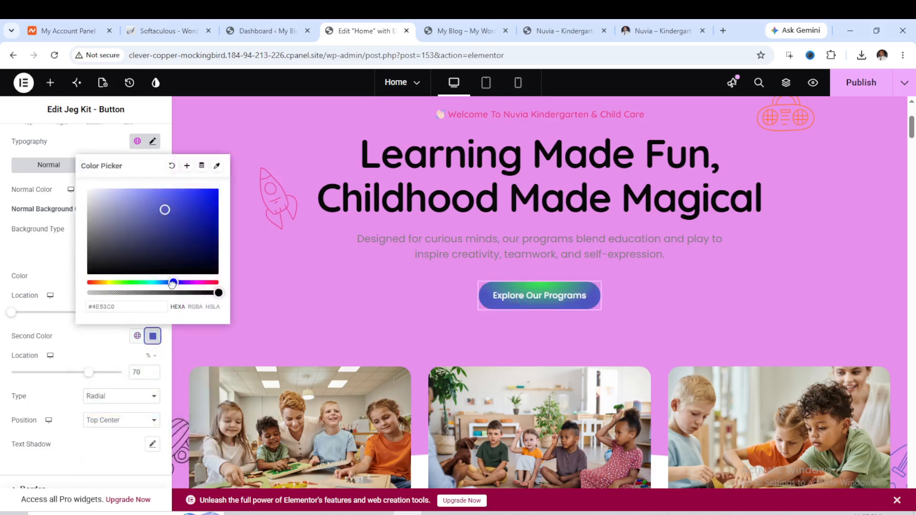
{"action": "left_click_drag", "start_coordinate": [172, 283], "coordinate": [146, 282]}
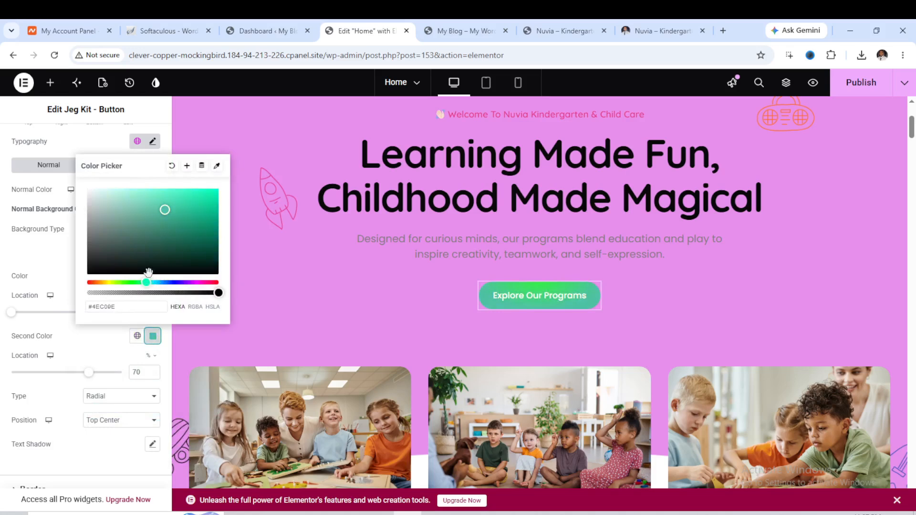
{"action": "left_click", "coordinate": [209, 221]}
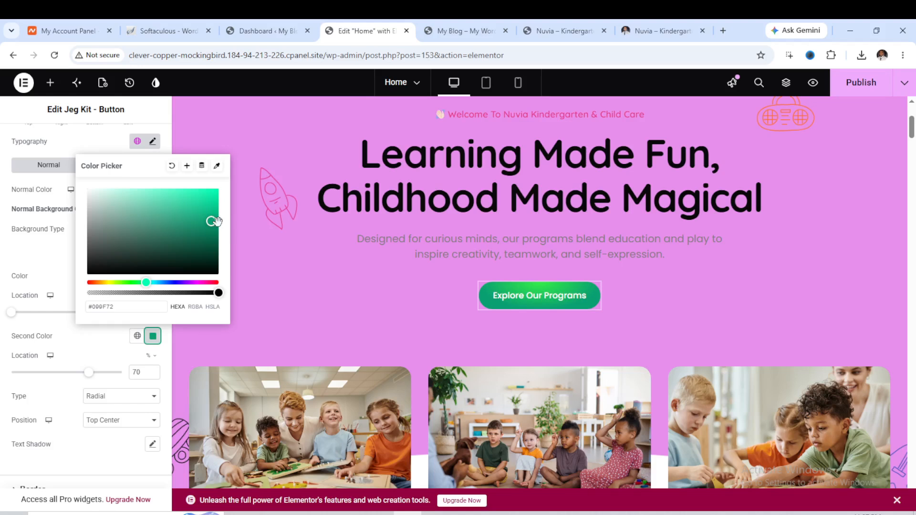
{"action": "left_click", "coordinate": [312, 274]}
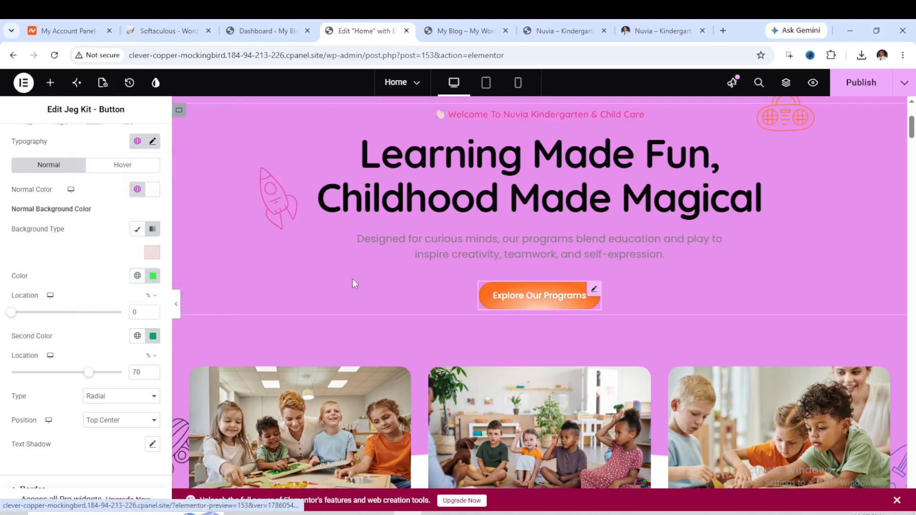
Set the button's hover second gradient colour to blue #1F3BFF.
{"action": "left_click", "coordinate": [119, 167]}
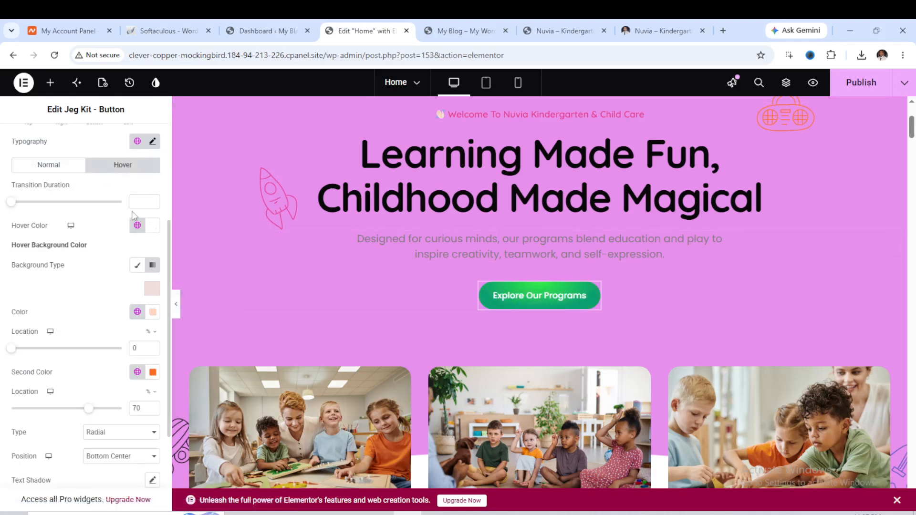
{"action": "left_click", "coordinate": [153, 372]}
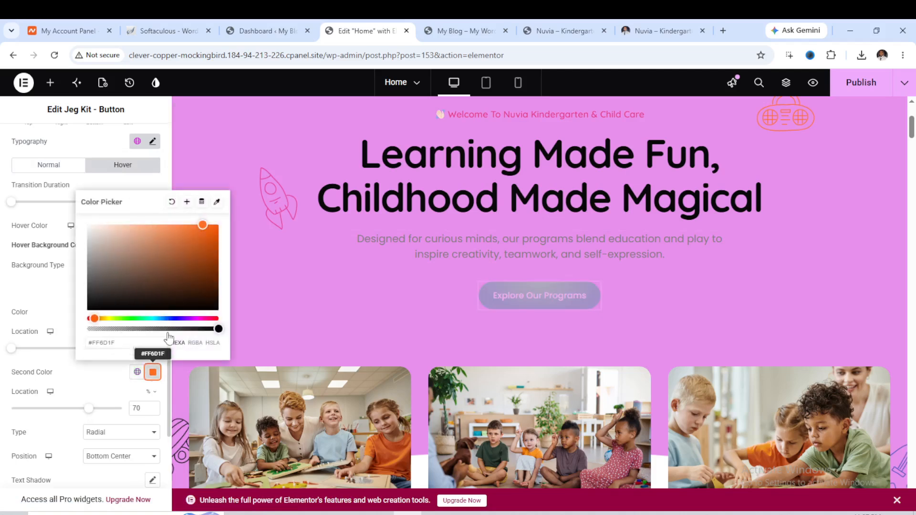
{"action": "left_click_drag", "start_coordinate": [96, 319], "coordinate": [171, 319]}
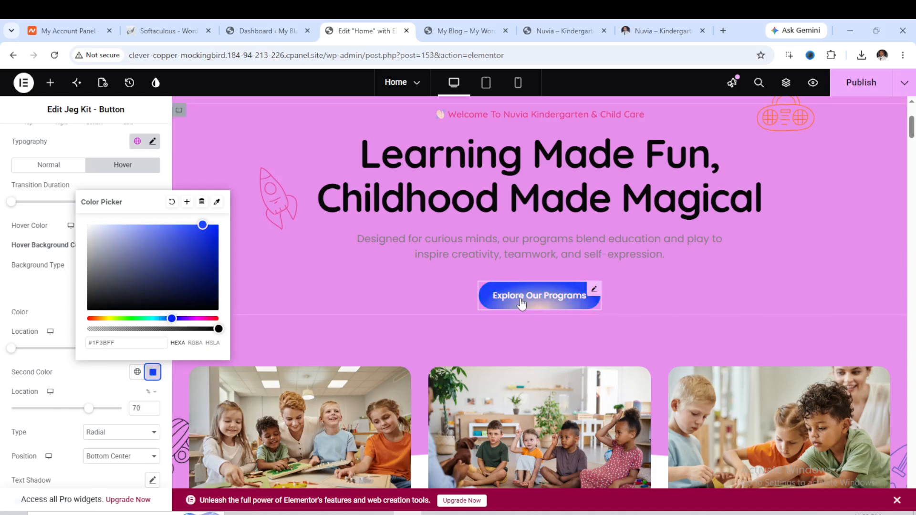
{"action": "left_click", "coordinate": [205, 178]}
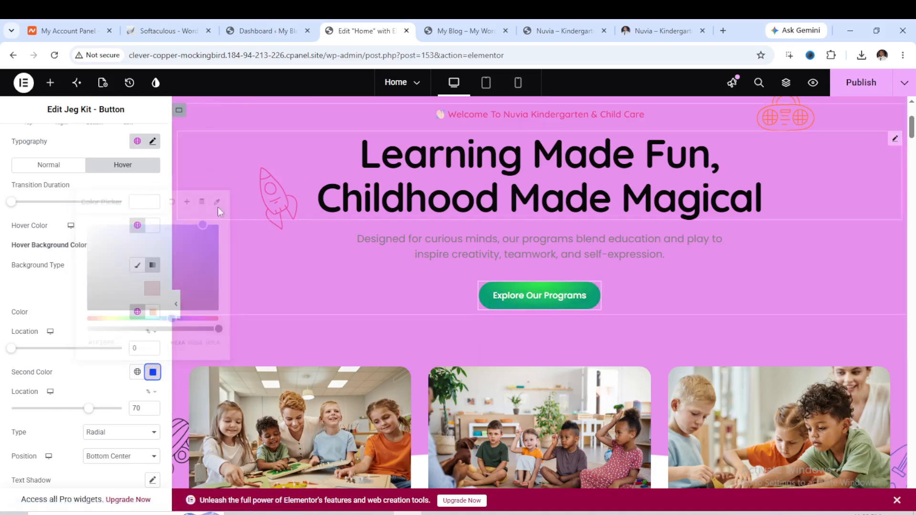
{"action": "left_click", "coordinate": [549, 210]}
Inspect the image carousel container's background and overlay style settings below the hero.
{"action": "scroll", "coordinate": [539, 225], "scroll_direction": "down", "scroll_amount": 7}
{"action": "scroll", "coordinate": [513, 232], "scroll_direction": "up", "scroll_amount": 3}
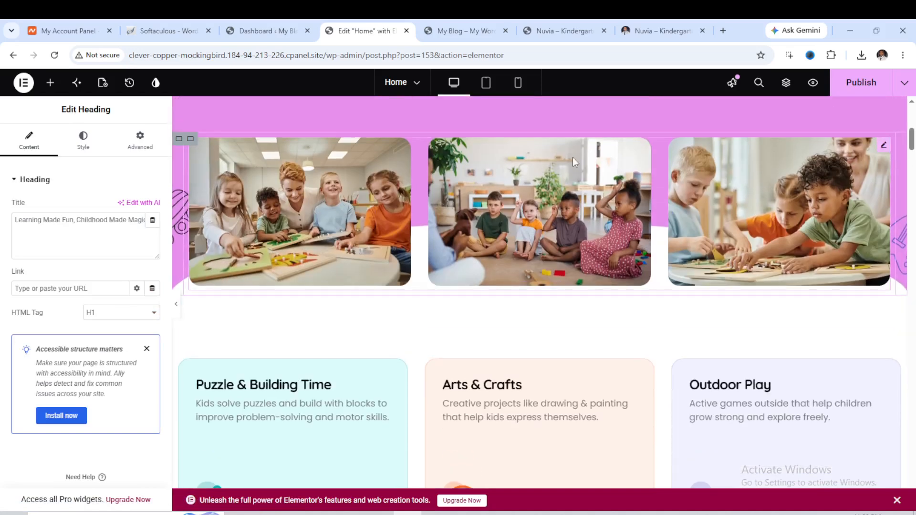
{"action": "scroll", "coordinate": [575, 162], "scroll_direction": "up", "scroll_amount": 3}
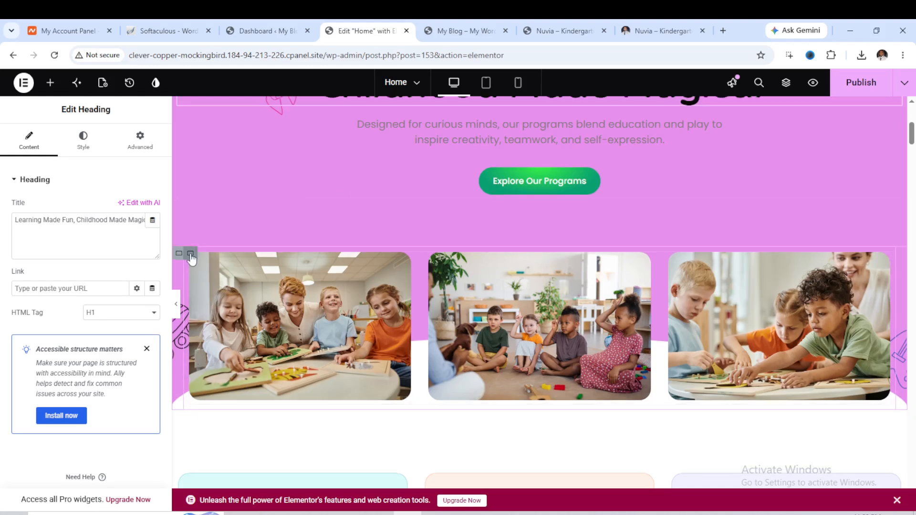
{"action": "left_click", "coordinate": [191, 255]}
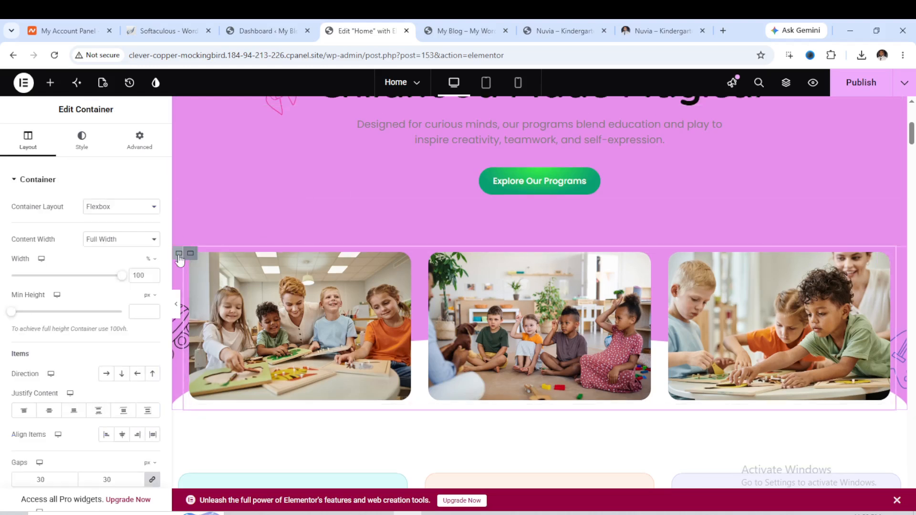
{"action": "left_click", "coordinate": [82, 142]}
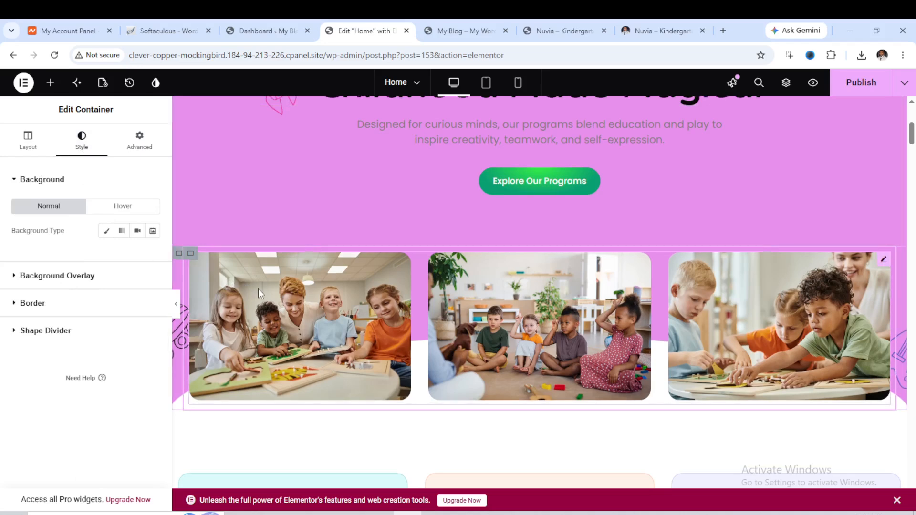
{"action": "left_click", "coordinate": [52, 276]}
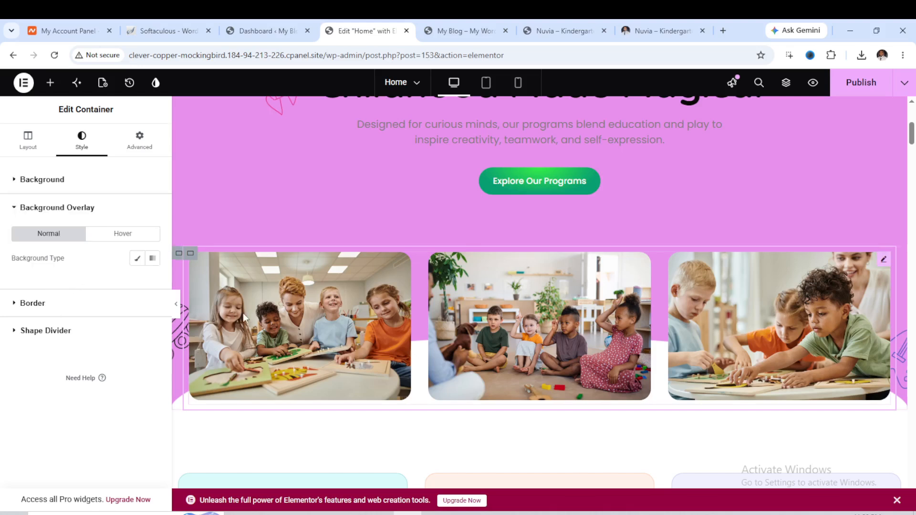
{"action": "left_click", "coordinate": [244, 309]}
{"action": "right_click", "coordinate": [243, 308]}
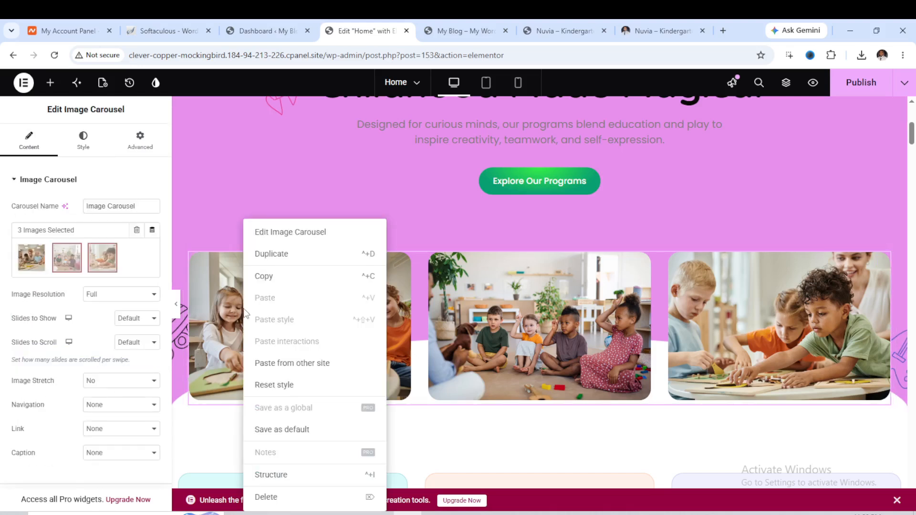
{"action": "left_click", "coordinate": [342, 185]}
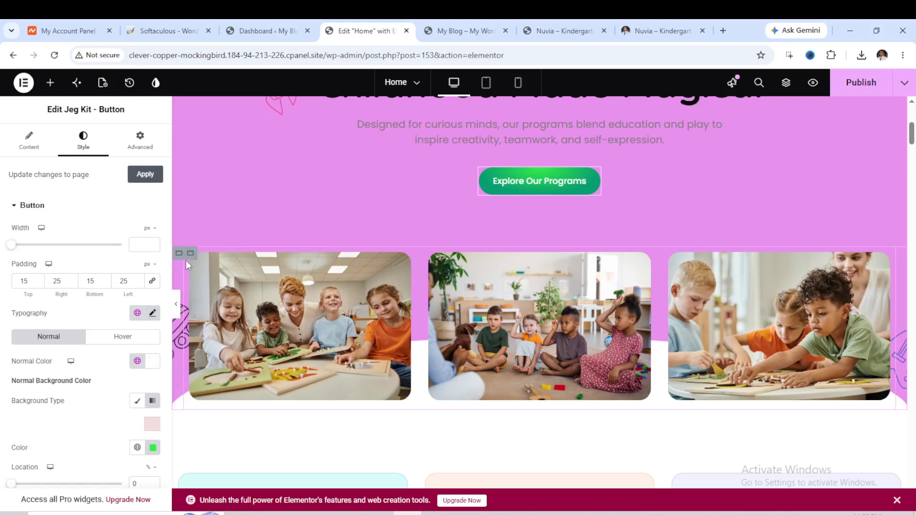
Open the image carousel's gallery editor and its add-to-gallery upload view, then close it without changes.
{"action": "left_click", "coordinate": [240, 264]}
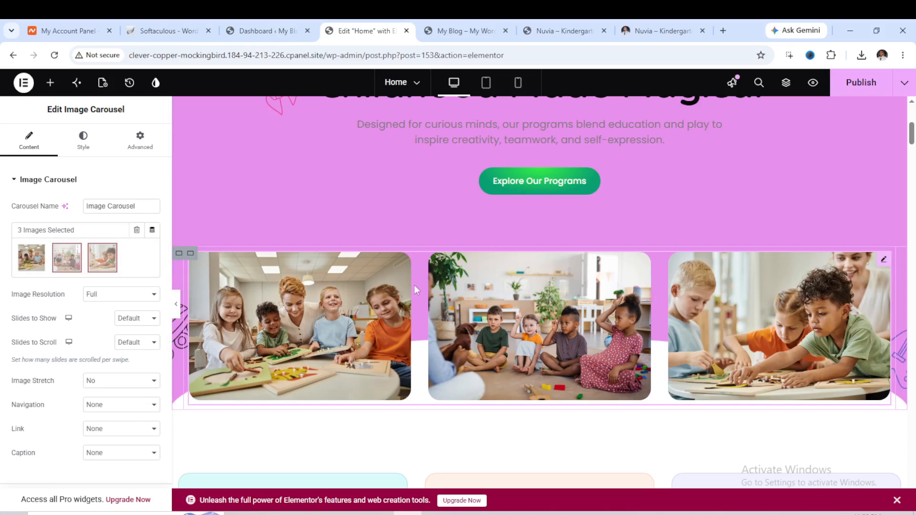
{"action": "mouse_move", "coordinate": [137, 253]}
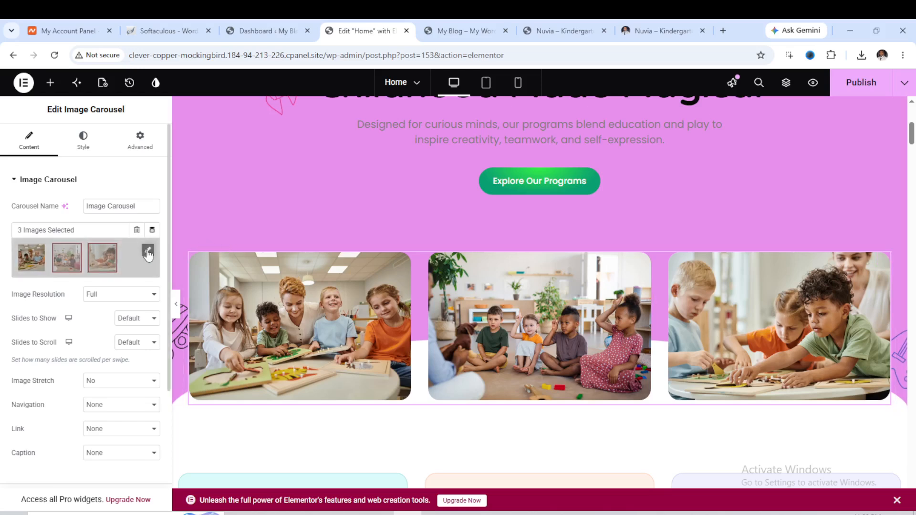
{"action": "left_click", "coordinate": [149, 252]}
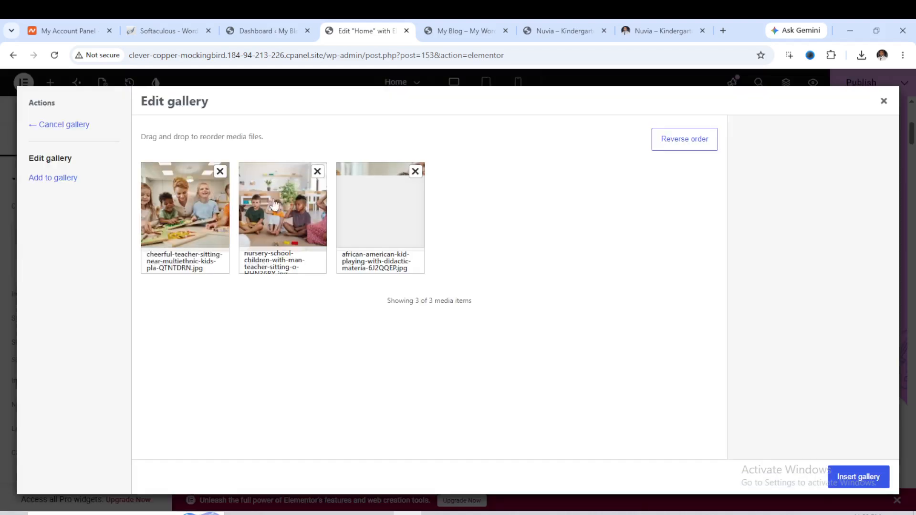
{"action": "left_click", "coordinate": [63, 187]}
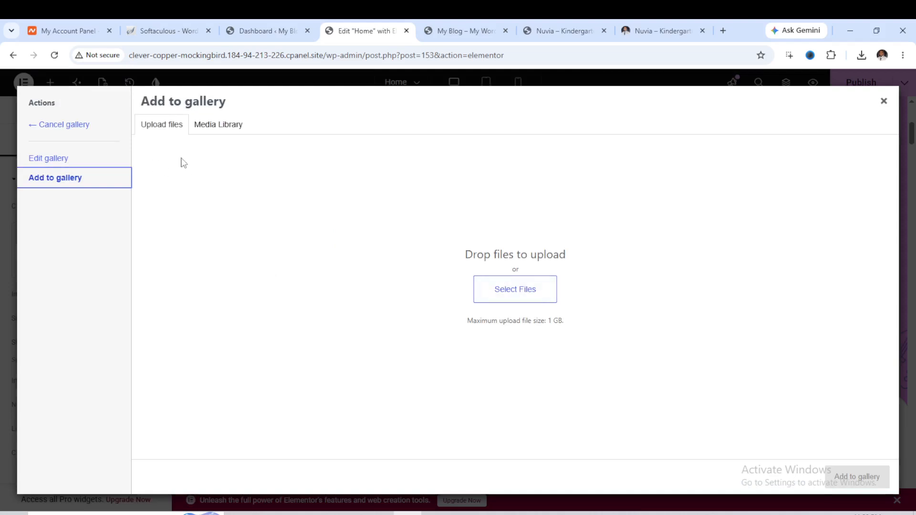
{"action": "left_click", "coordinate": [884, 100]}
Set the Puzzle & Building Time icon box's normal background colour to lavender #C7BDEF.
{"action": "scroll", "coordinate": [516, 268], "scroll_direction": "down", "scroll_amount": 7}
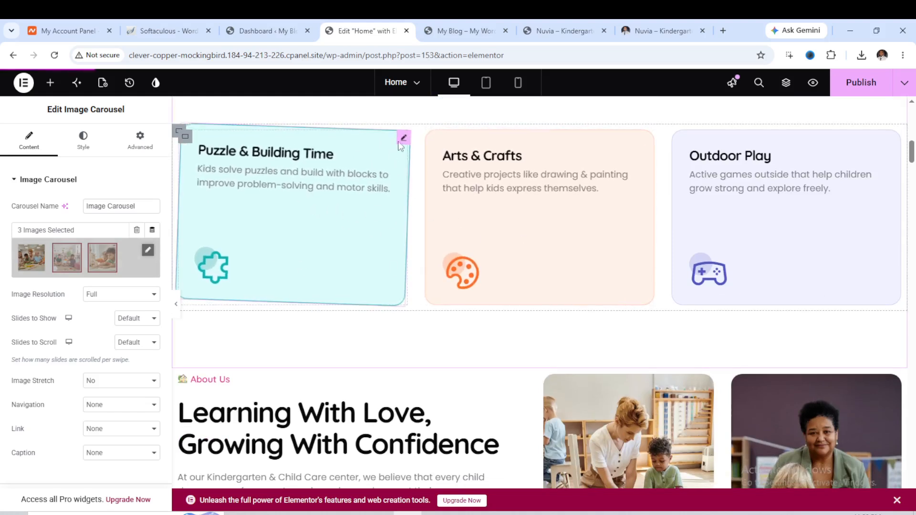
{"action": "mouse_move", "coordinate": [395, 143]}
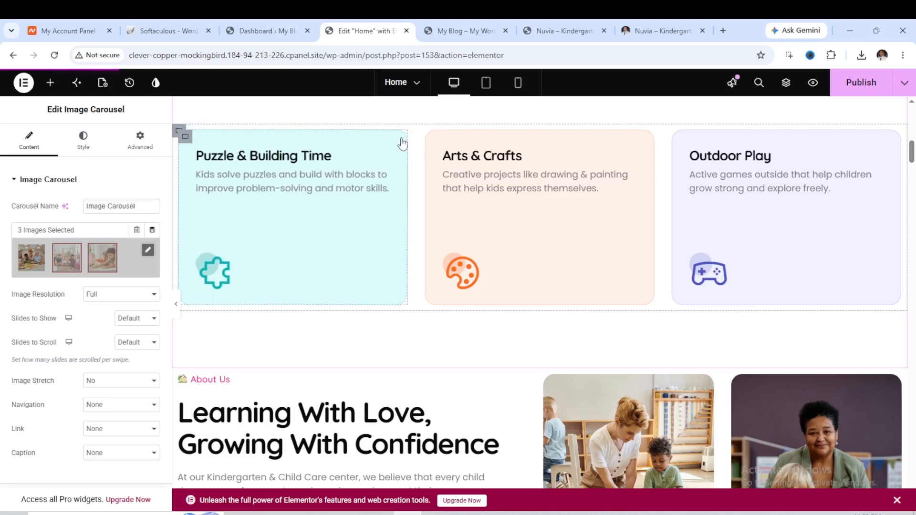
{"action": "left_click", "coordinate": [403, 139]}
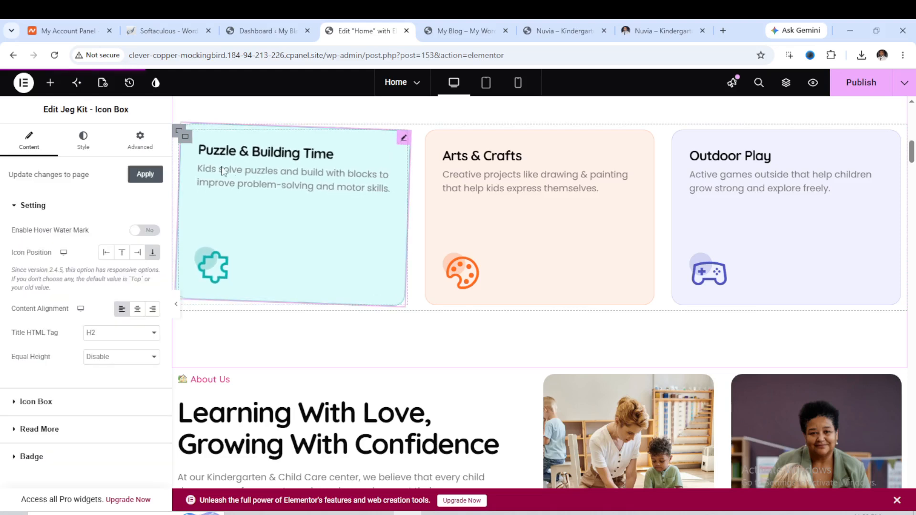
{"action": "left_click", "coordinate": [83, 142]}
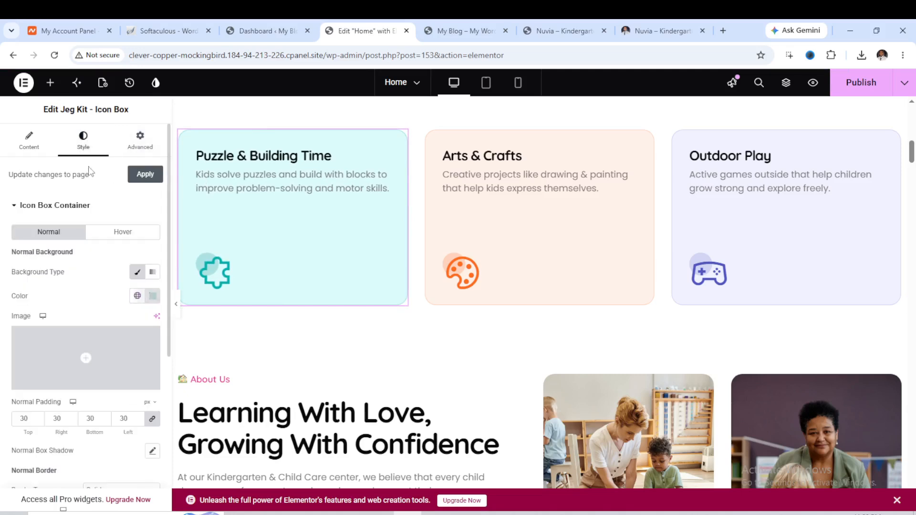
{"action": "left_click", "coordinate": [159, 303]}
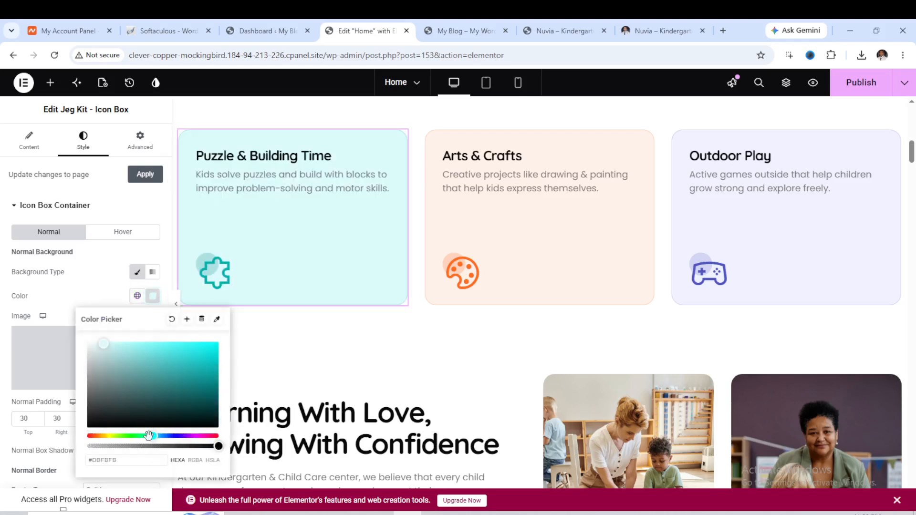
{"action": "left_click_drag", "start_coordinate": [152, 435], "coordinate": [179, 436]}
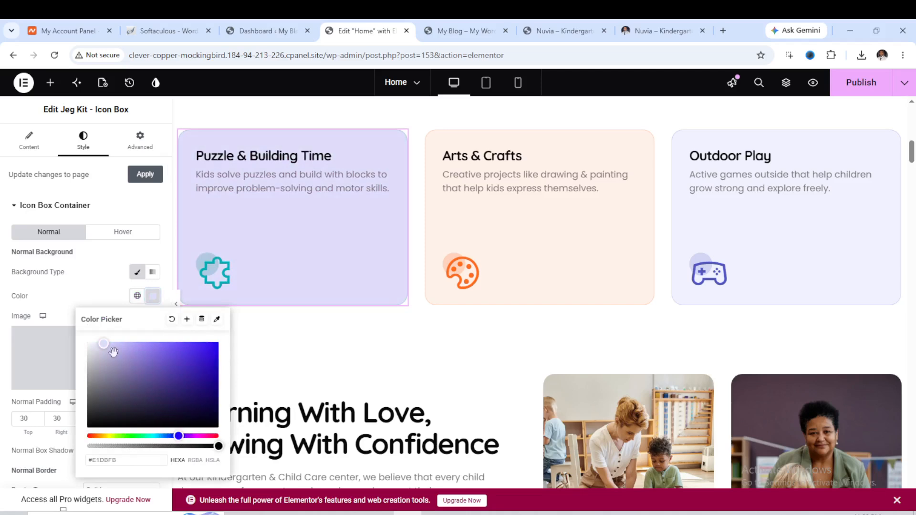
{"action": "left_click_drag", "start_coordinate": [111, 348], "coordinate": [115, 347]}
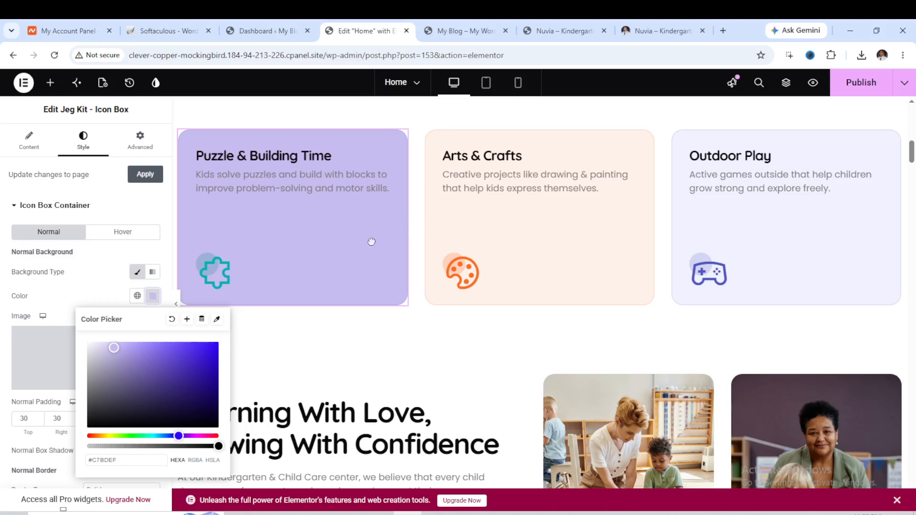
{"action": "left_click", "coordinate": [265, 285]}
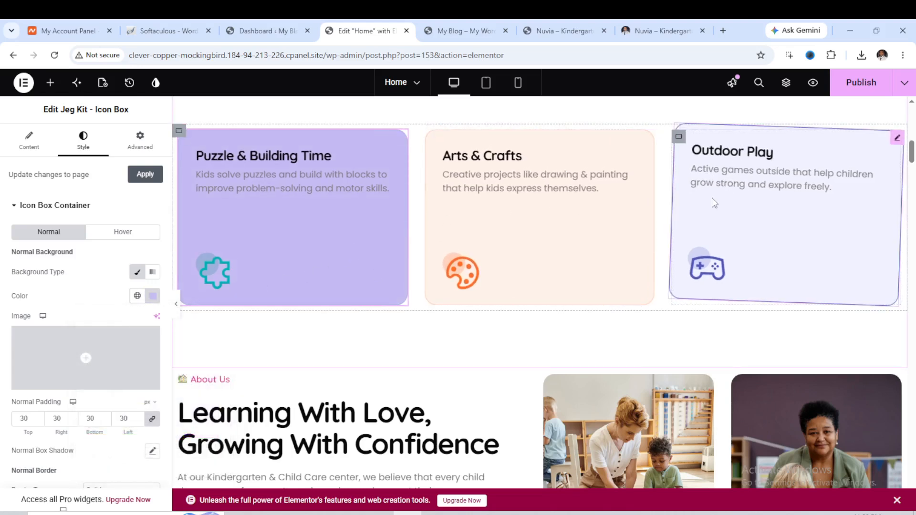
Inspect the About Us section's image containers and their background image style settings.
{"action": "scroll", "coordinate": [414, 265], "scroll_direction": "down", "scroll_amount": 7}
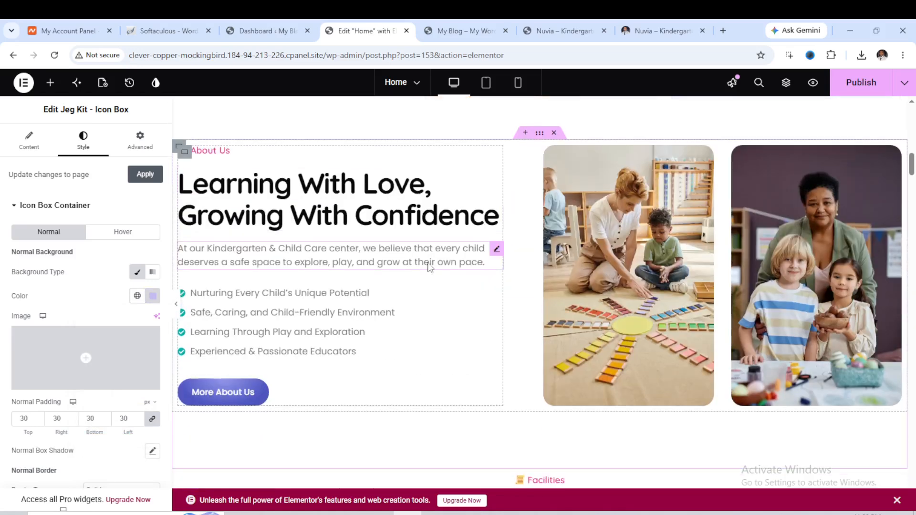
{"action": "scroll", "coordinate": [444, 266], "scroll_direction": "up", "scroll_amount": 3}
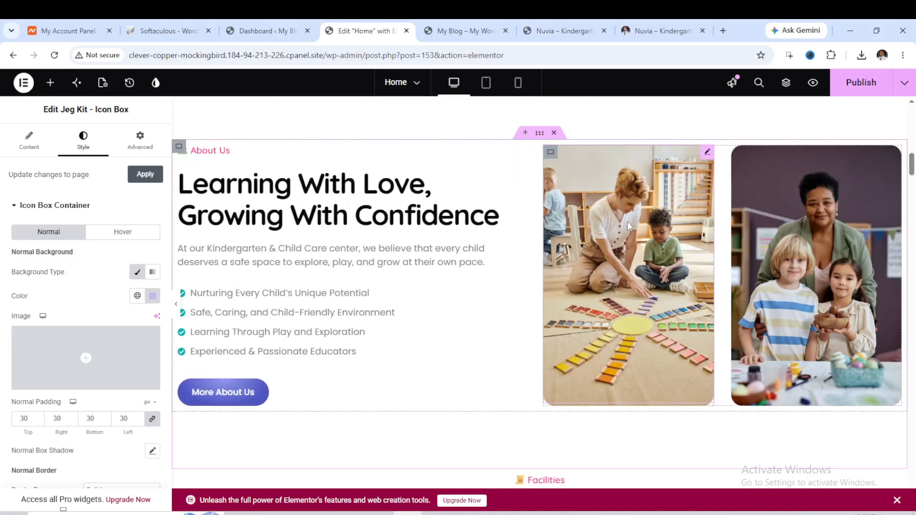
{"action": "left_click", "coordinate": [643, 213]}
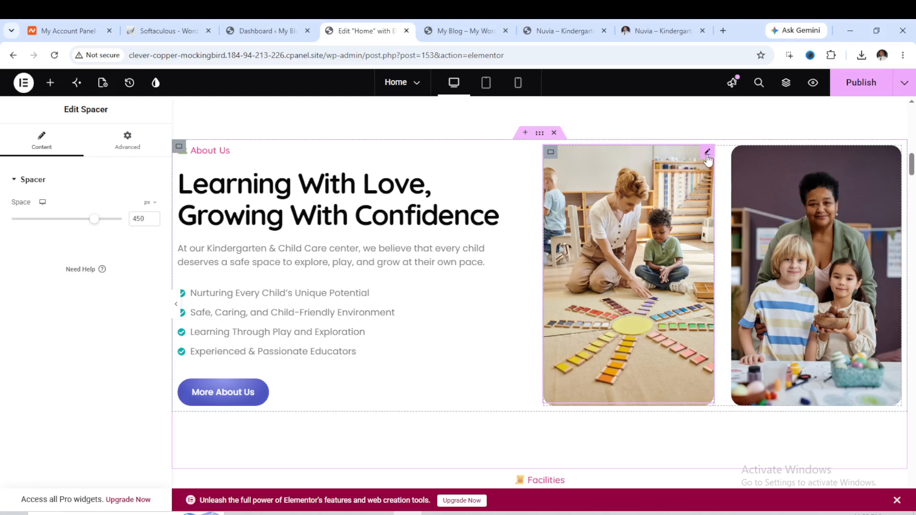
{"action": "left_click", "coordinate": [551, 153]}
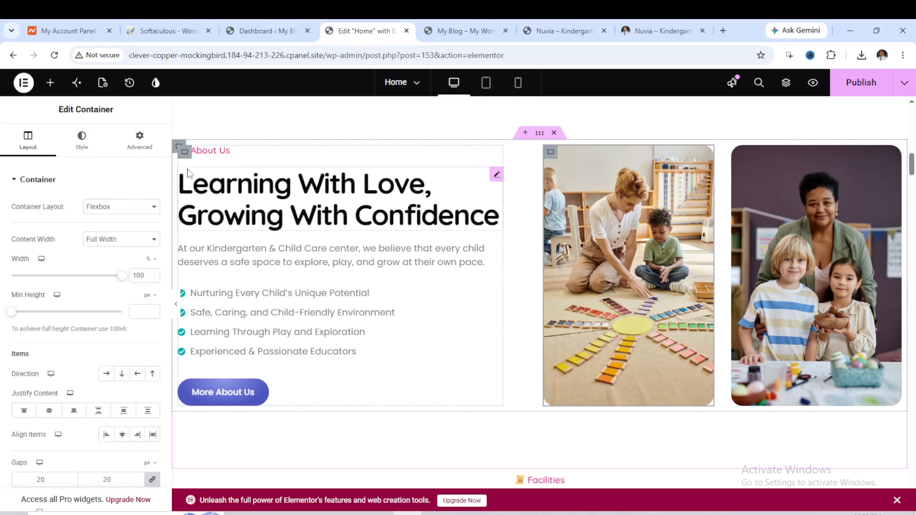
{"action": "left_click", "coordinate": [89, 152]}
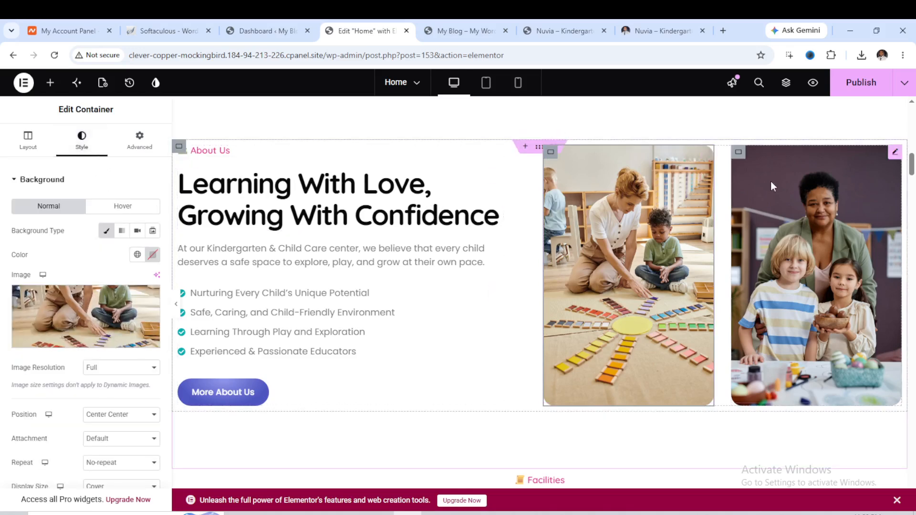
{"action": "left_click", "coordinate": [739, 153]}
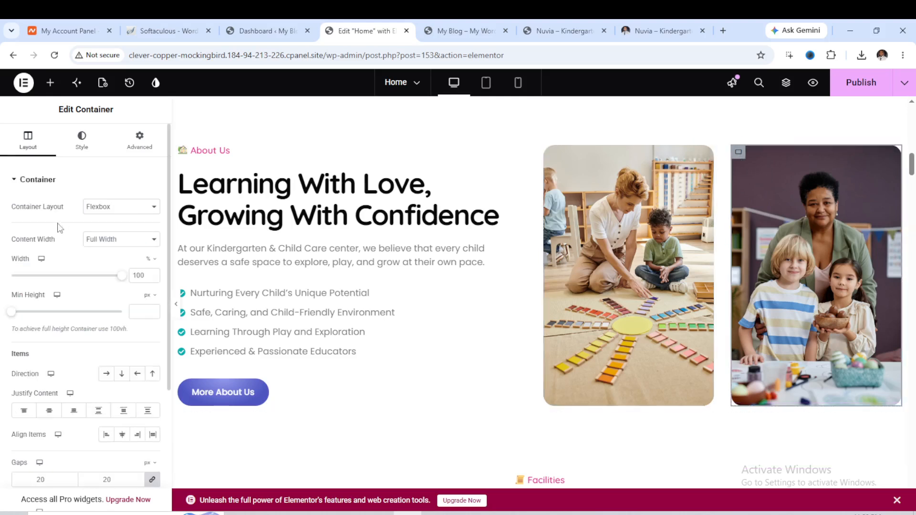
{"action": "left_click", "coordinate": [86, 153]}
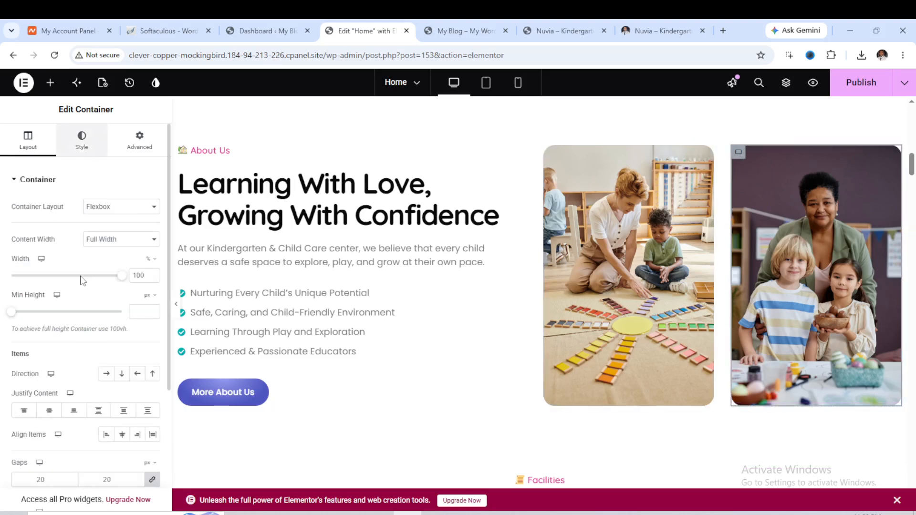
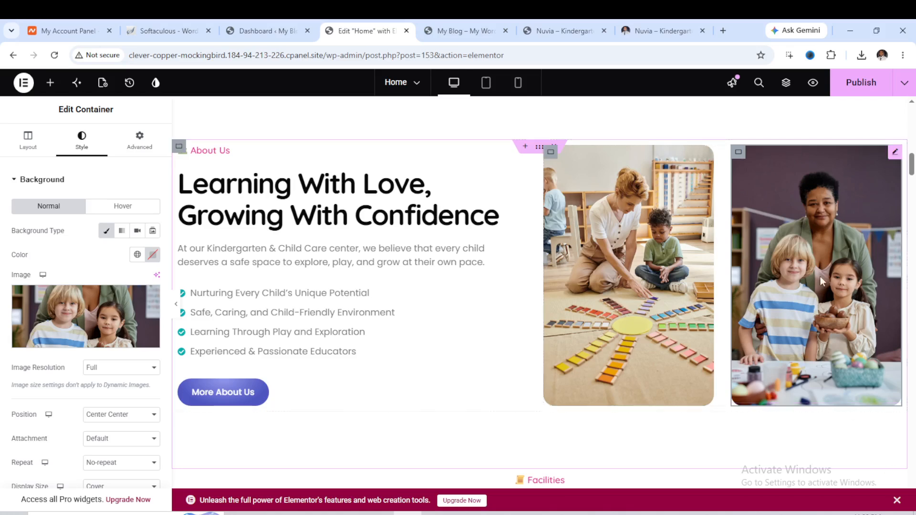
Scroll through the Home page sections between the image carousel, the activity cards, About Us and Facilities.
{"action": "scroll", "coordinate": [811, 277], "scroll_direction": "up", "scroll_amount": 1}
{"action": "scroll", "coordinate": [709, 291], "scroll_direction": "up", "scroll_amount": 10}
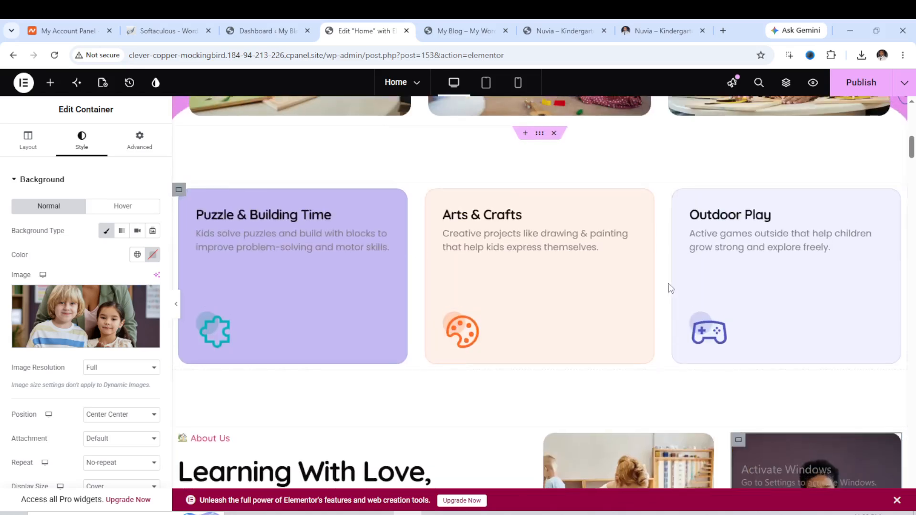
{"action": "scroll", "coordinate": [577, 353], "scroll_direction": "down", "scroll_amount": 10}
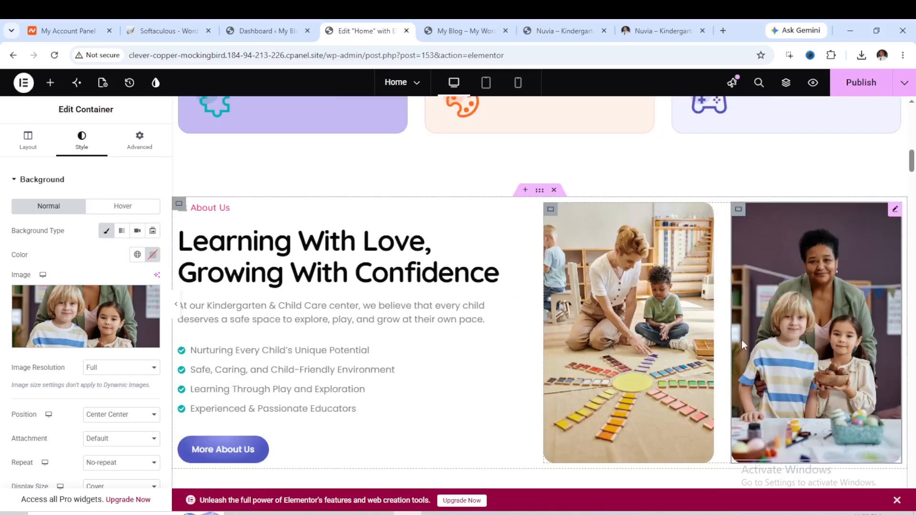
{"action": "scroll", "coordinate": [742, 340], "scroll_direction": "up", "scroll_amount": 8}
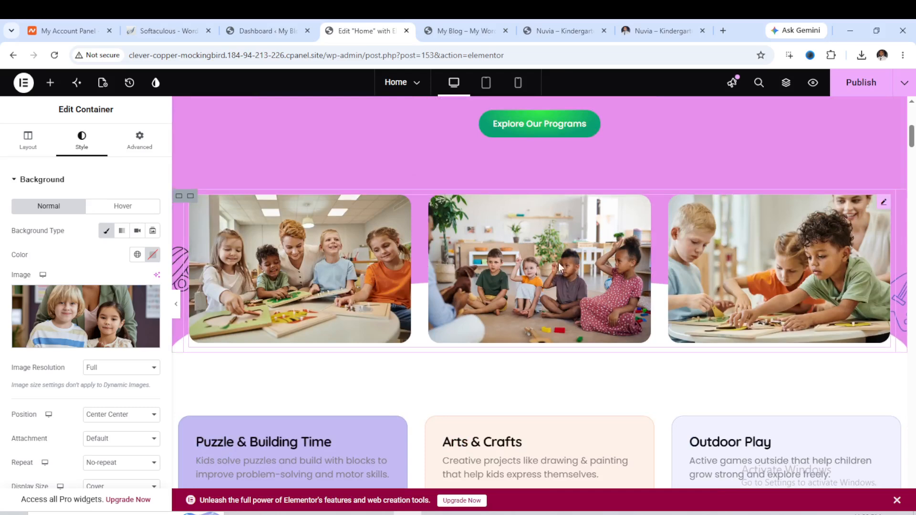
{"action": "scroll", "coordinate": [680, 232], "scroll_direction": "down", "scroll_amount": 1}
{"action": "scroll", "coordinate": [758, 216], "scroll_direction": "down", "scroll_amount": 3}
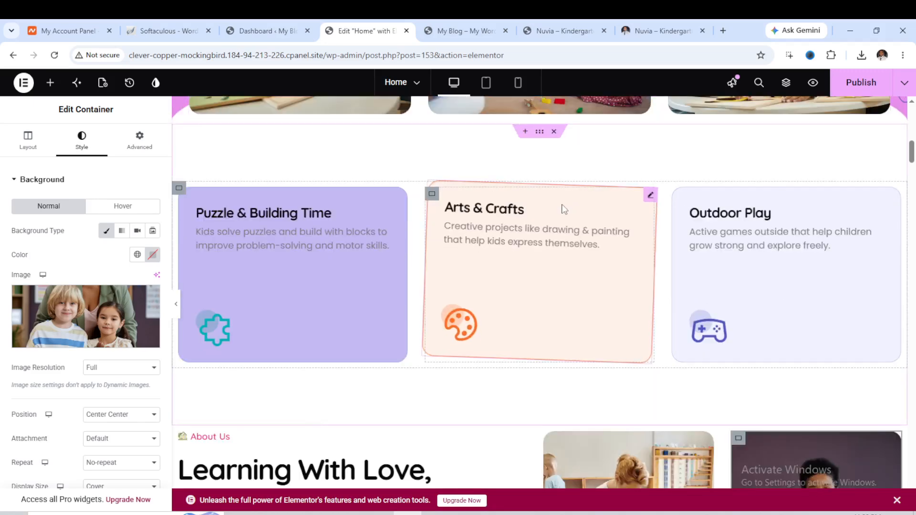
{"action": "scroll", "coordinate": [561, 210], "scroll_direction": "down", "scroll_amount": 4}
{"action": "scroll", "coordinate": [562, 217], "scroll_direction": "down", "scroll_amount": 7}
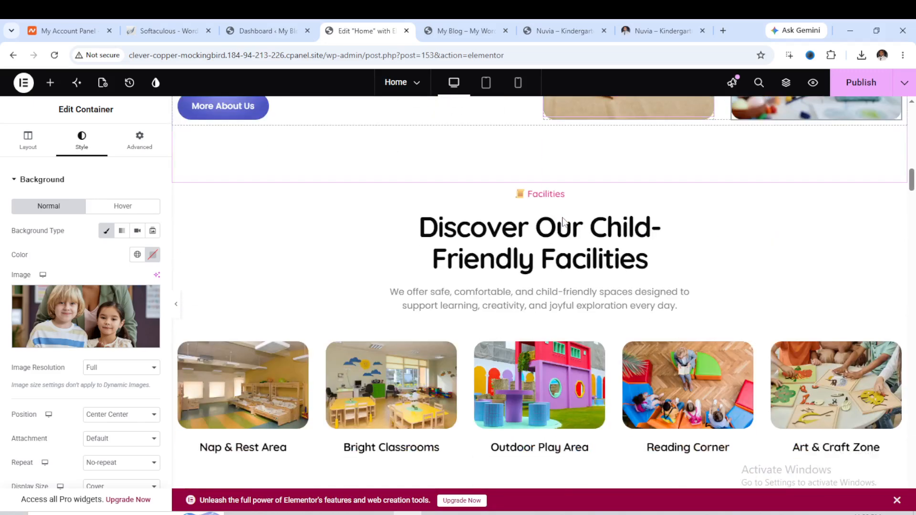
{"action": "scroll", "coordinate": [553, 223], "scroll_direction": "up", "scroll_amount": 4}
{"action": "scroll", "coordinate": [553, 223], "scroll_direction": "up", "scroll_amount": 4}
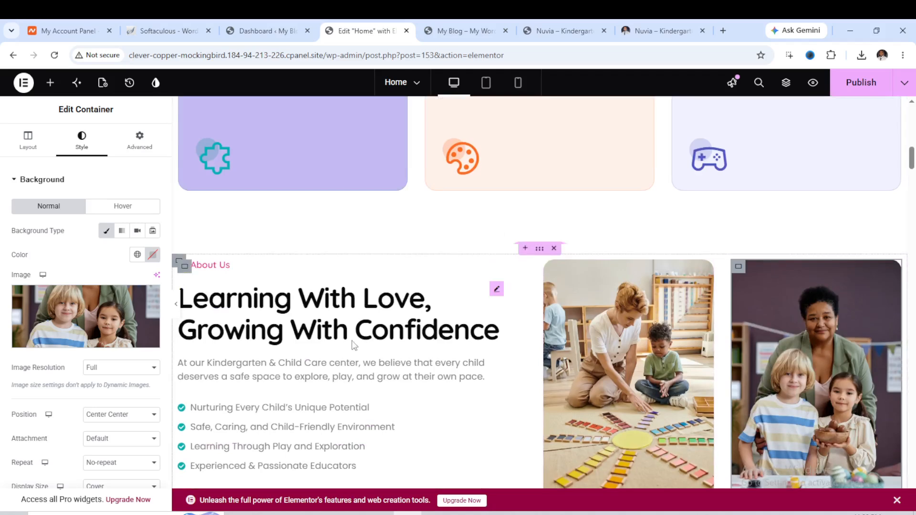
Edit the About Us heading title to read 'Learning with love, grong with confidence'.
{"action": "left_click", "coordinate": [338, 308]}
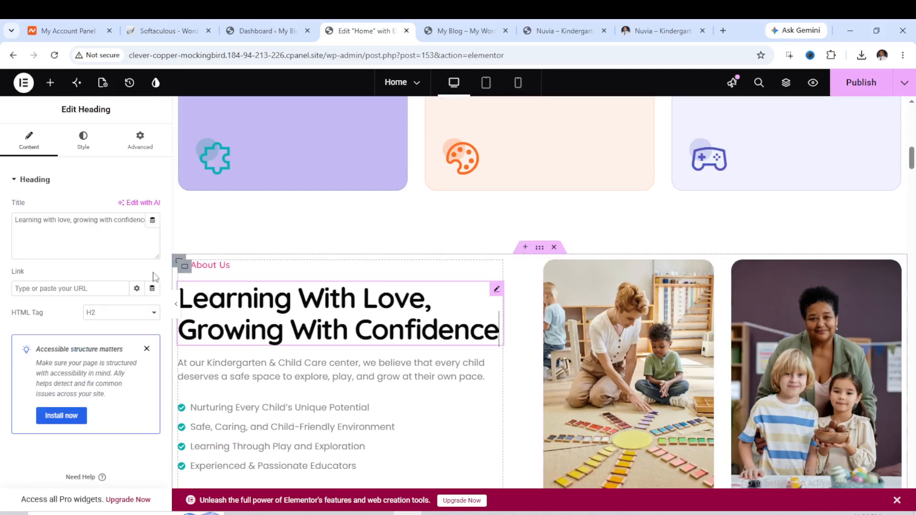
{"action": "left_click", "coordinate": [91, 228]}
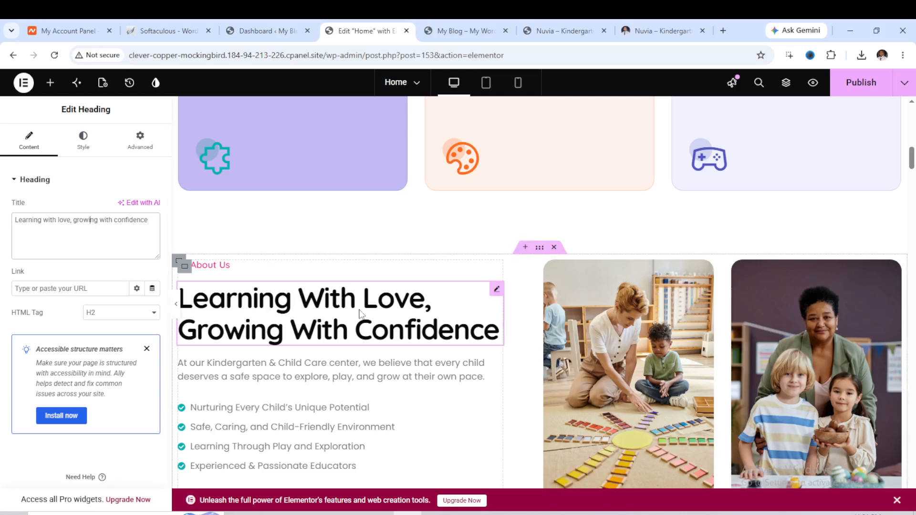
{"action": "key", "text": "BackSpace"}
{"action": "key", "text": "BackSpace"}
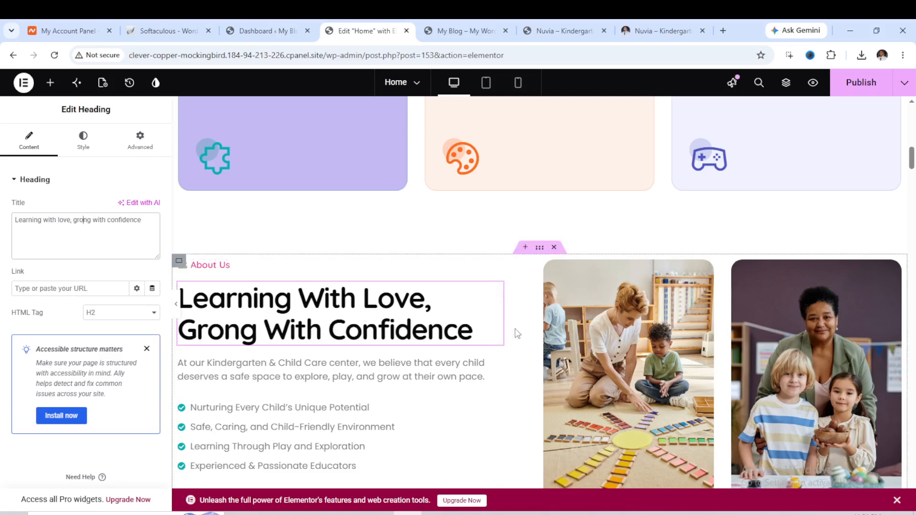
Edit the About Us button label to 'MorAbout Us'.
{"action": "scroll", "coordinate": [505, 327], "scroll_direction": "down", "scroll_amount": 7}
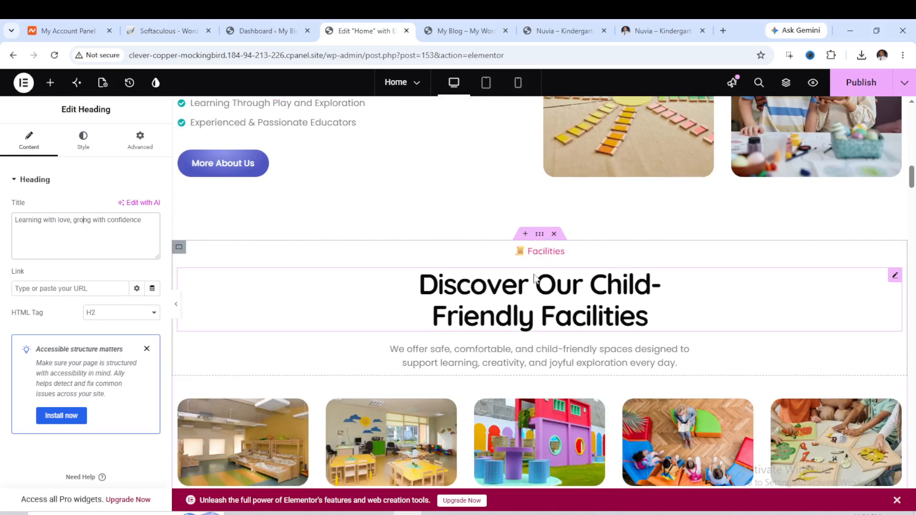
{"action": "left_click", "coordinate": [198, 174]}
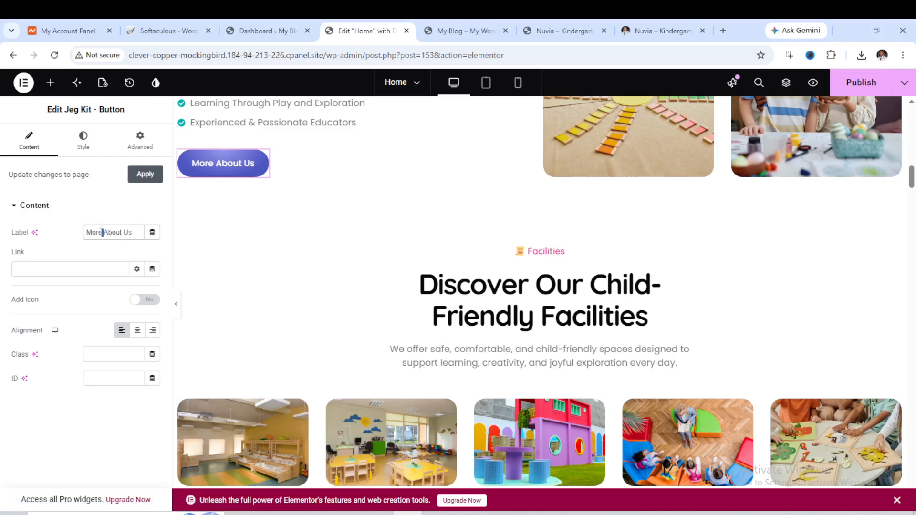
{"action": "key", "text": "BackSpace"}
{"action": "key", "text": "BackSpace"}
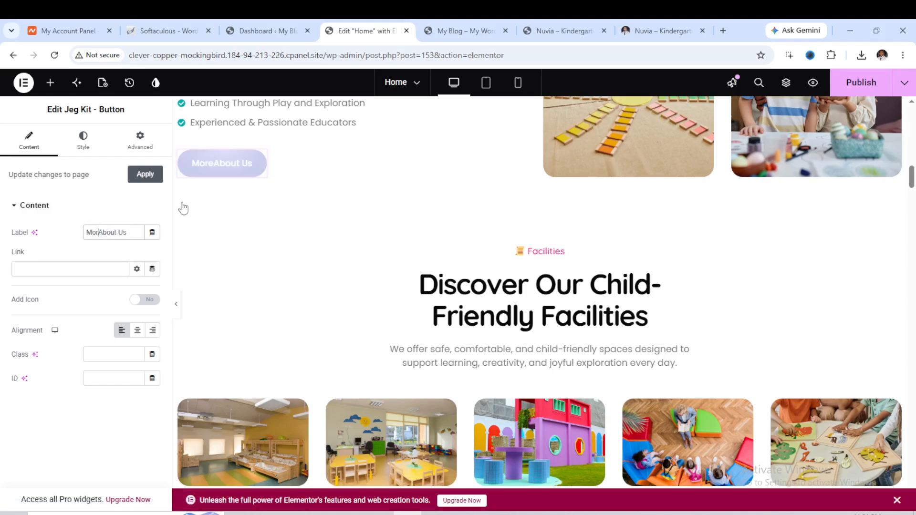
Set the Years of Experience fun fact counter's number to 66.
{"action": "scroll", "coordinate": [476, 223], "scroll_direction": "down", "scroll_amount": 3}
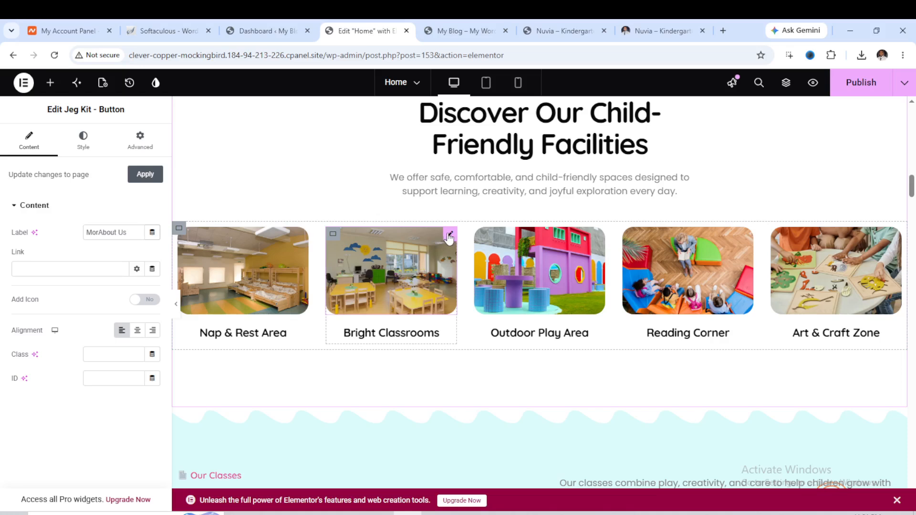
{"action": "left_click", "coordinate": [450, 236]}
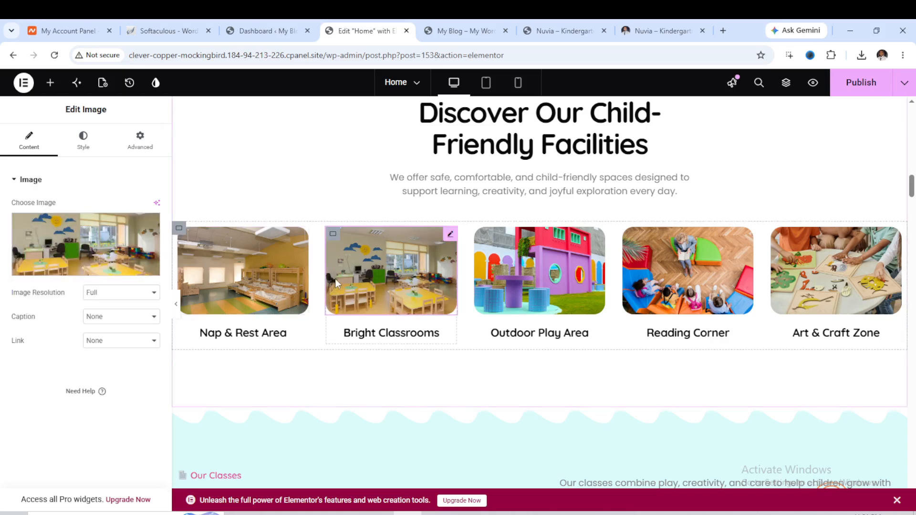
{"action": "scroll", "coordinate": [555, 256], "scroll_direction": "down", "scroll_amount": 10}
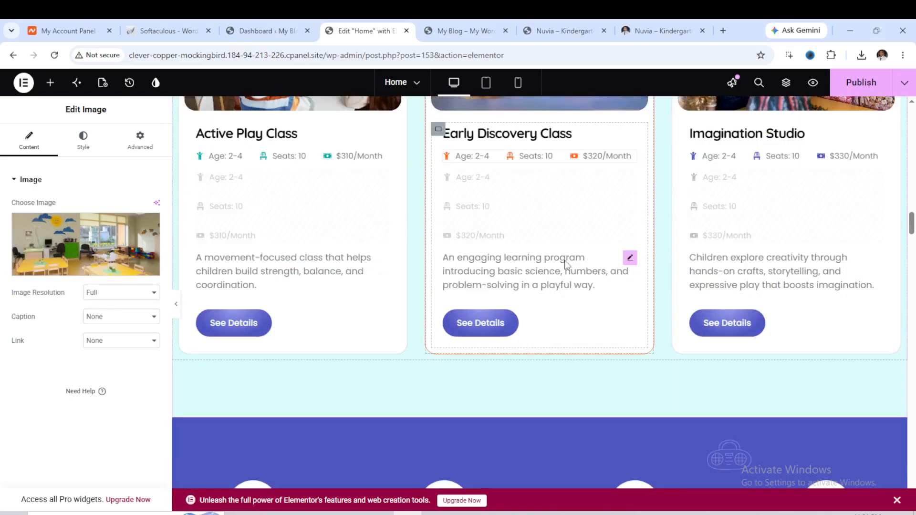
{"action": "scroll", "coordinate": [565, 262], "scroll_direction": "down", "scroll_amount": 7}
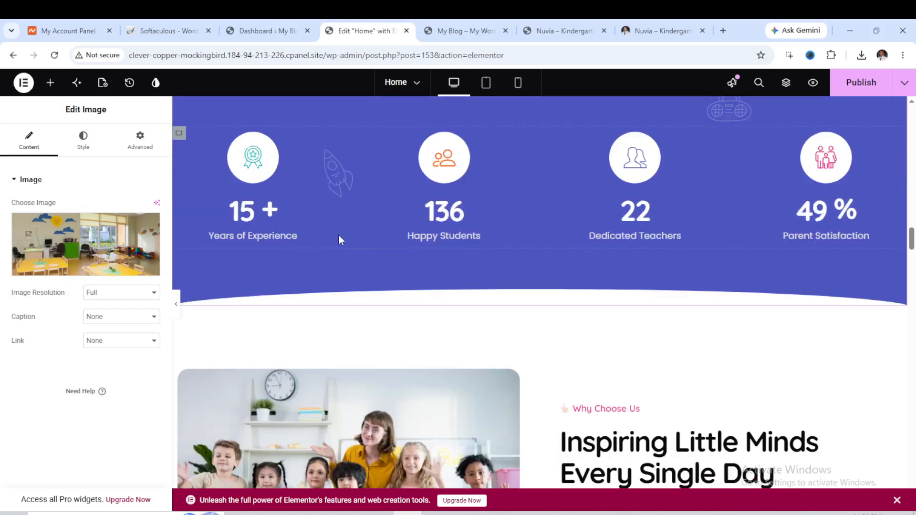
{"action": "left_click", "coordinate": [306, 212]}
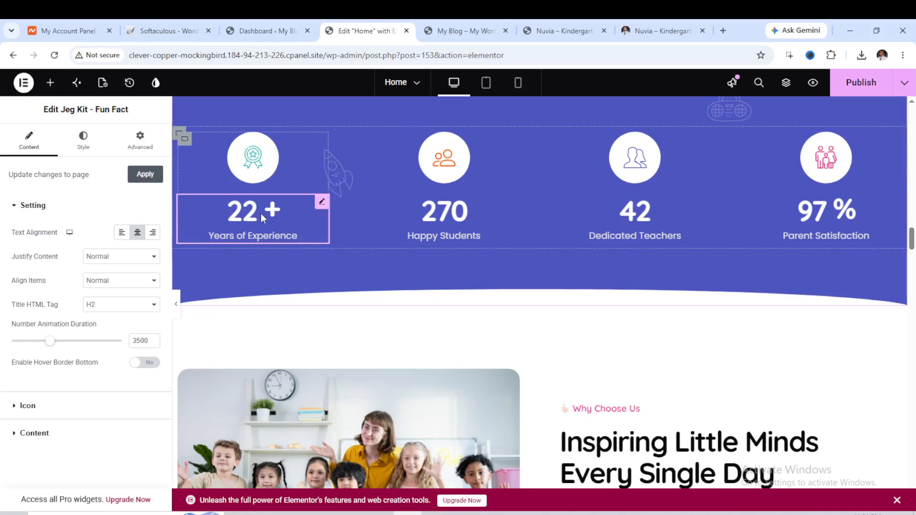
{"action": "left_click", "coordinate": [34, 434]}
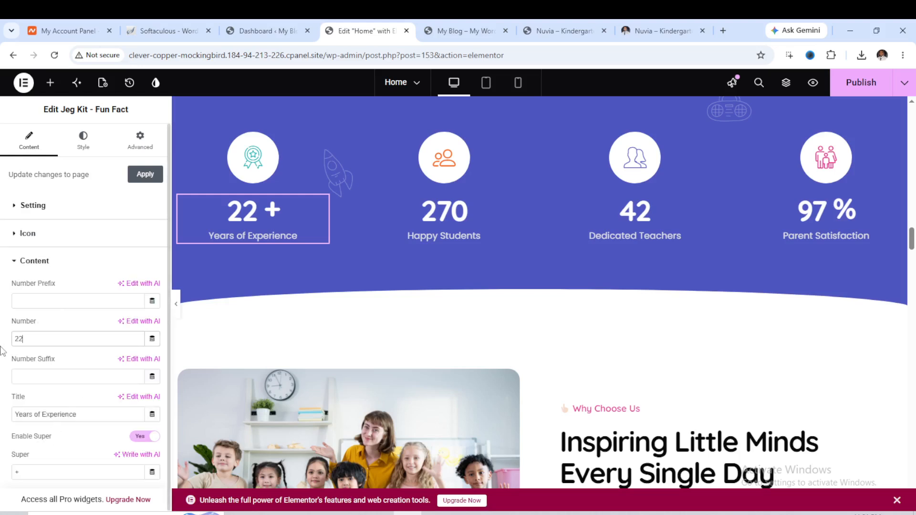
{"action": "key", "text": "BackSpace"}
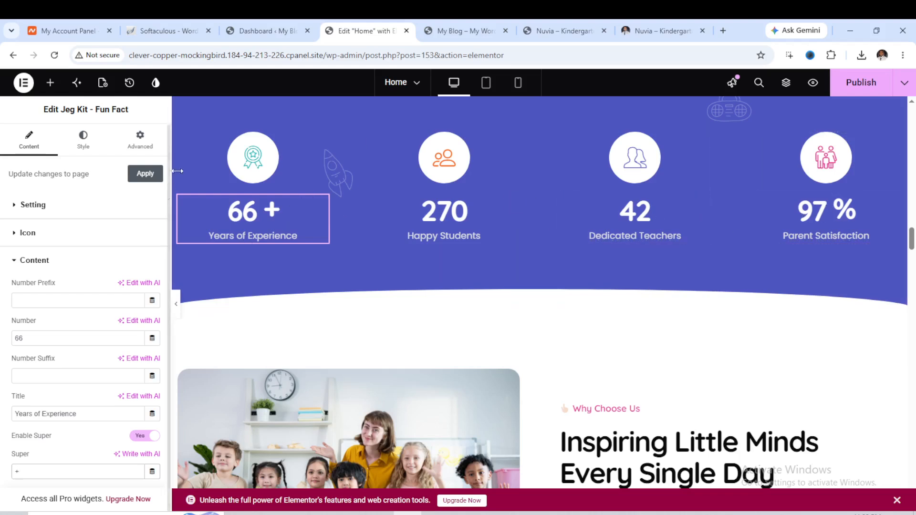
Replace the Years of Experience counter icon with a circled double right-arrow icon from the Icon Library.
{"action": "left_click", "coordinate": [251, 169]}
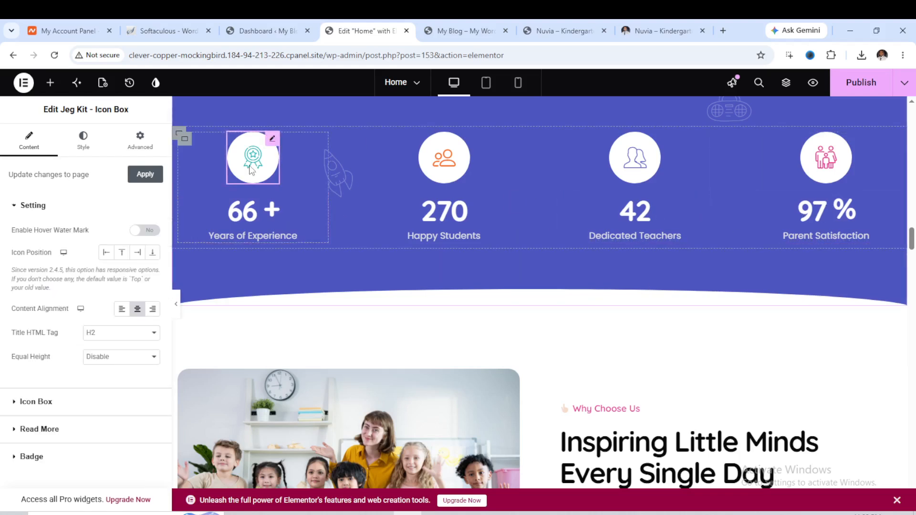
{"action": "left_click", "coordinate": [43, 405]}
{"action": "mouse_move", "coordinate": [66, 335]}
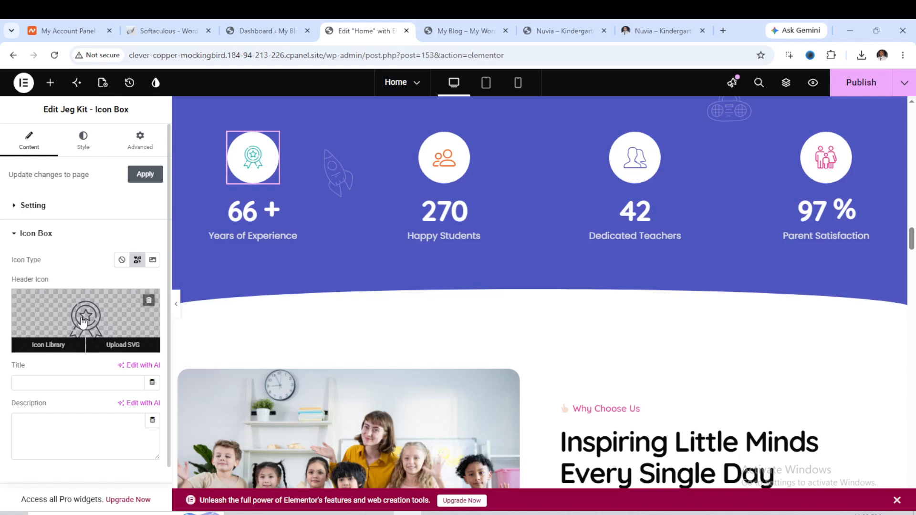
{"action": "left_click", "coordinate": [54, 345]}
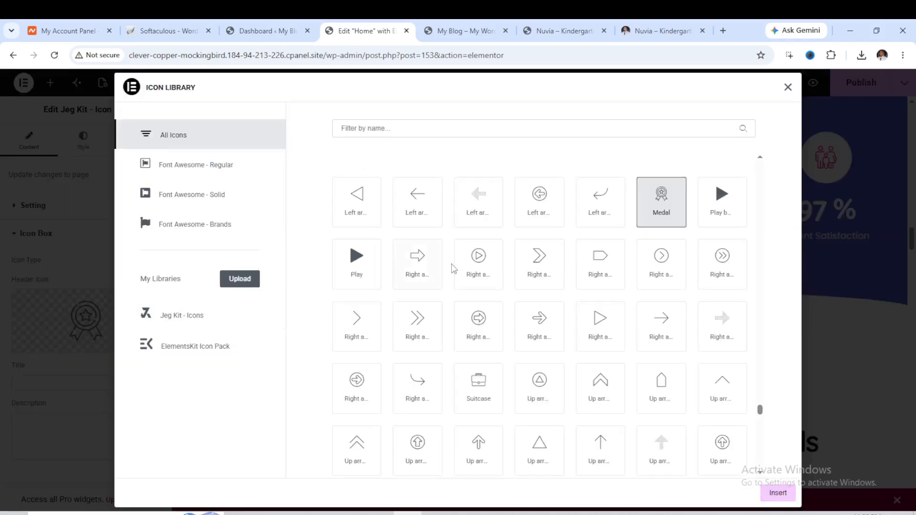
{"action": "left_click", "coordinate": [716, 259]}
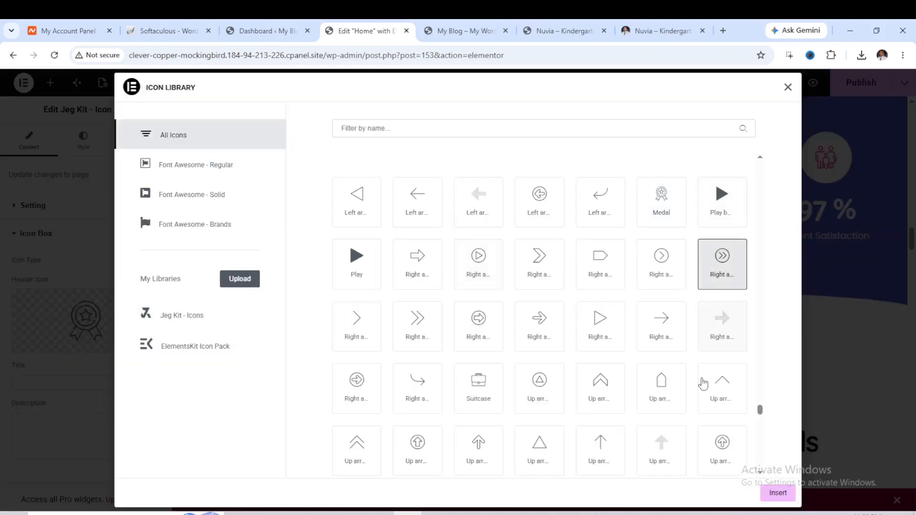
{"action": "left_click", "coordinate": [777, 494]}
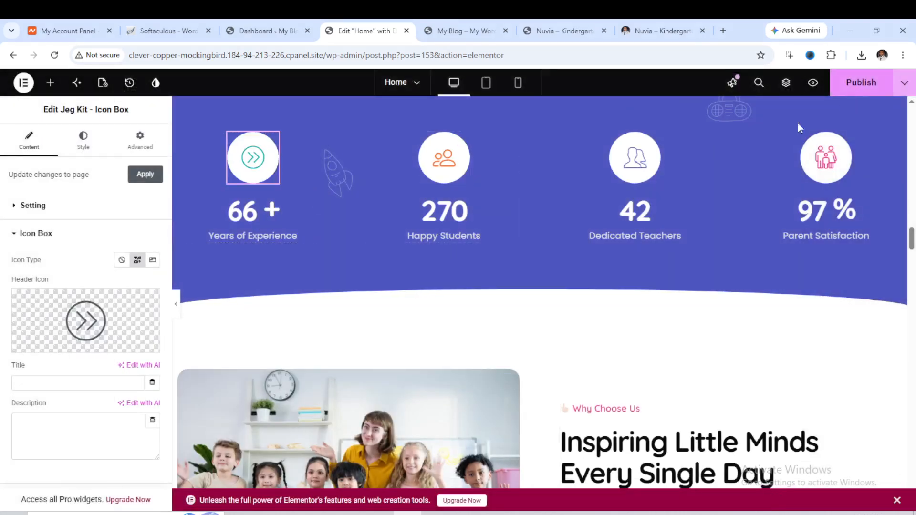
Set the Creativity progress bar's track background colour to dark blue #1300B0.
{"action": "scroll", "coordinate": [671, 284], "scroll_direction": "down", "scroll_amount": 1}
{"action": "scroll", "coordinate": [670, 284], "scroll_direction": "down", "scroll_amount": 6}
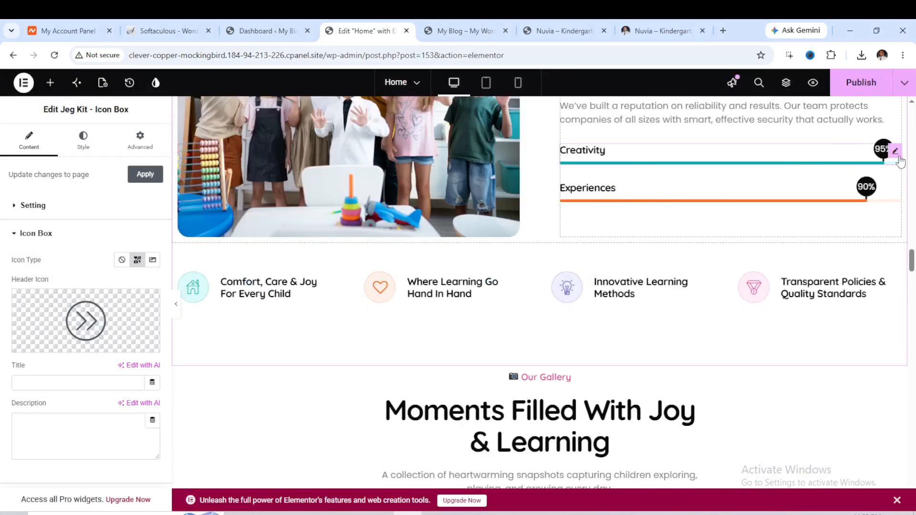
{"action": "left_click", "coordinate": [896, 154]}
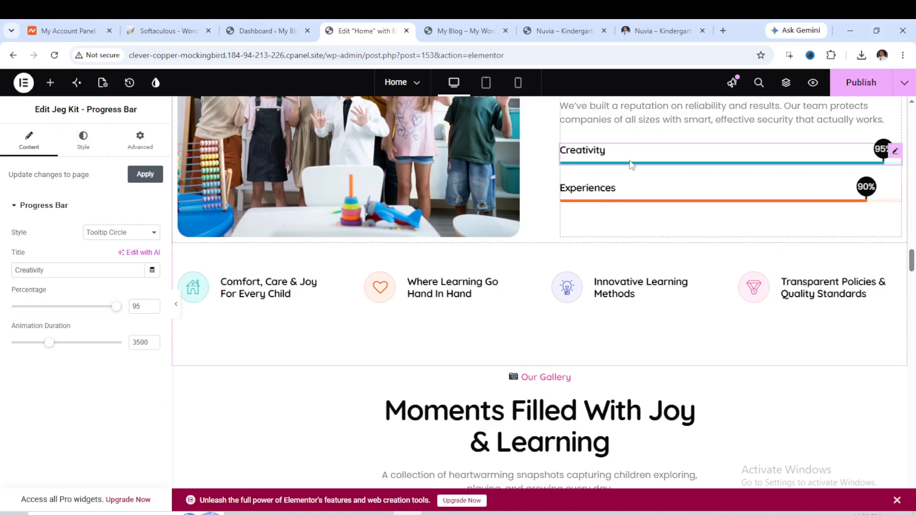
{"action": "left_click", "coordinate": [80, 151]}
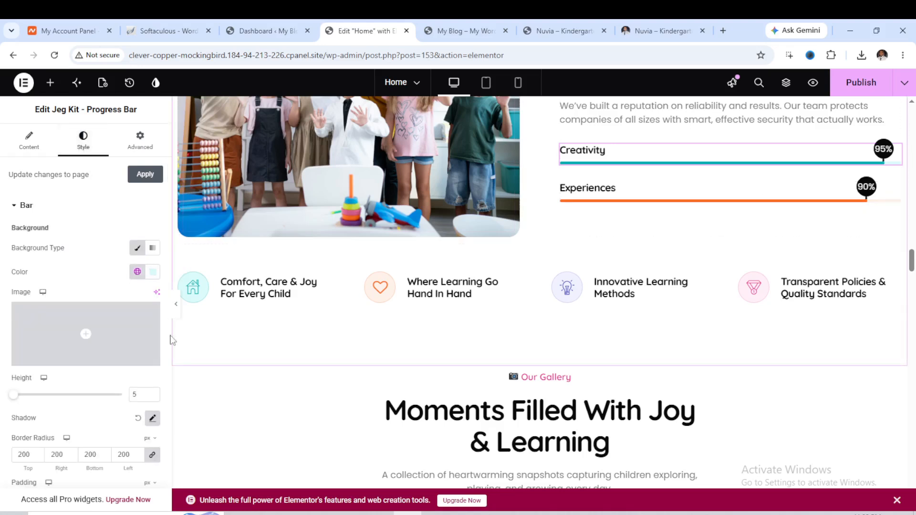
{"action": "scroll", "coordinate": [108, 346], "scroll_direction": "down", "scroll_amount": 4}
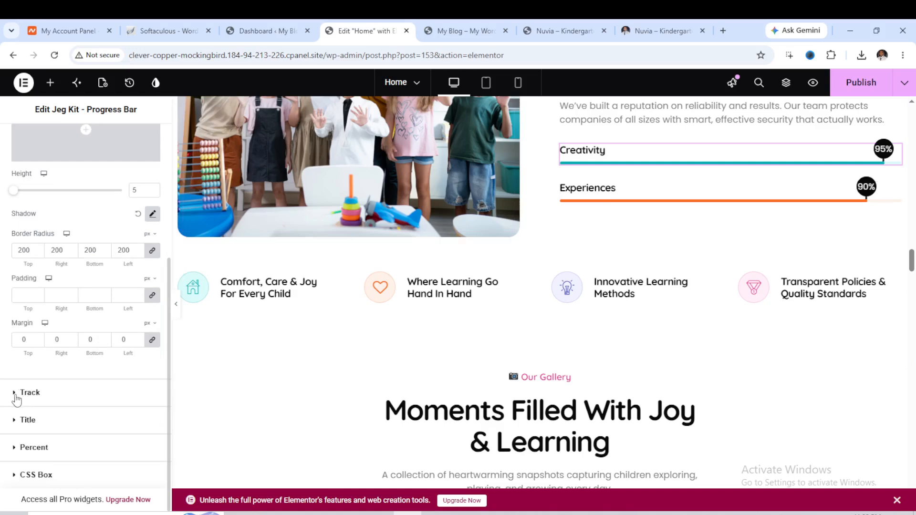
{"action": "left_click", "coordinate": [15, 396]}
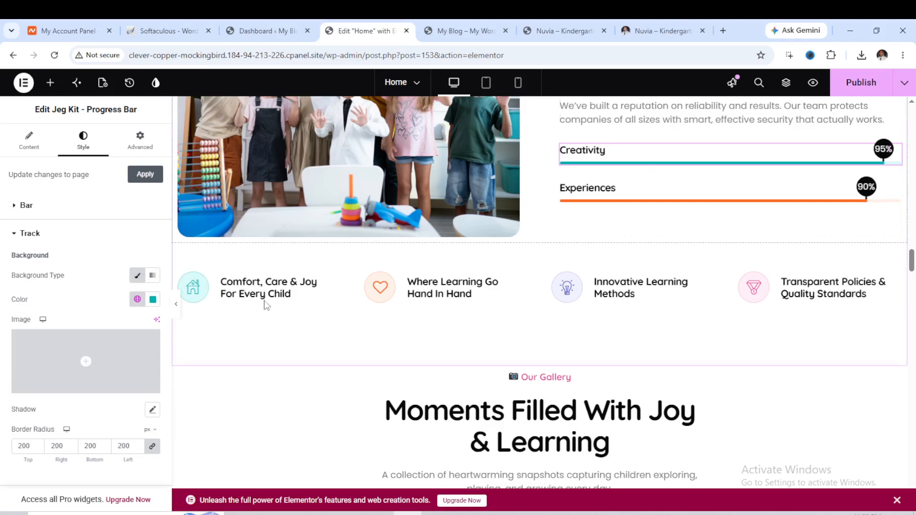
{"action": "left_click", "coordinate": [152, 300]}
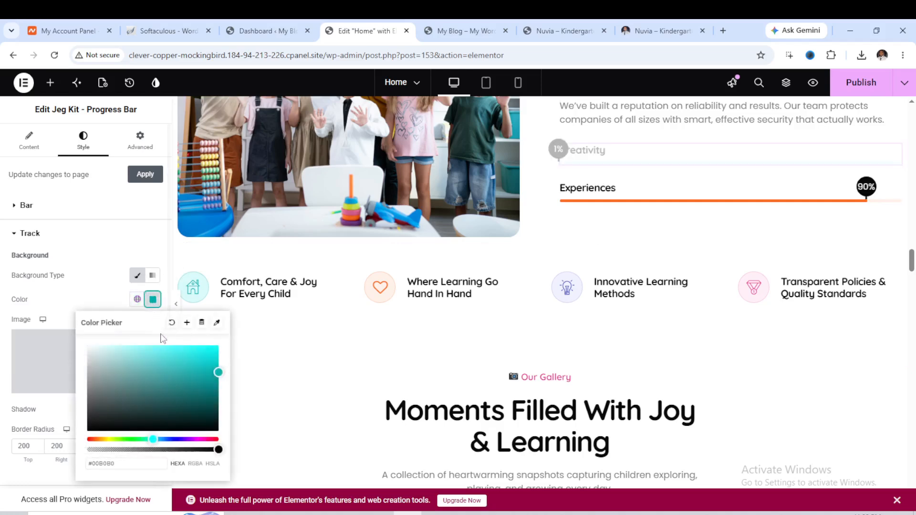
{"action": "left_click", "coordinate": [177, 439]}
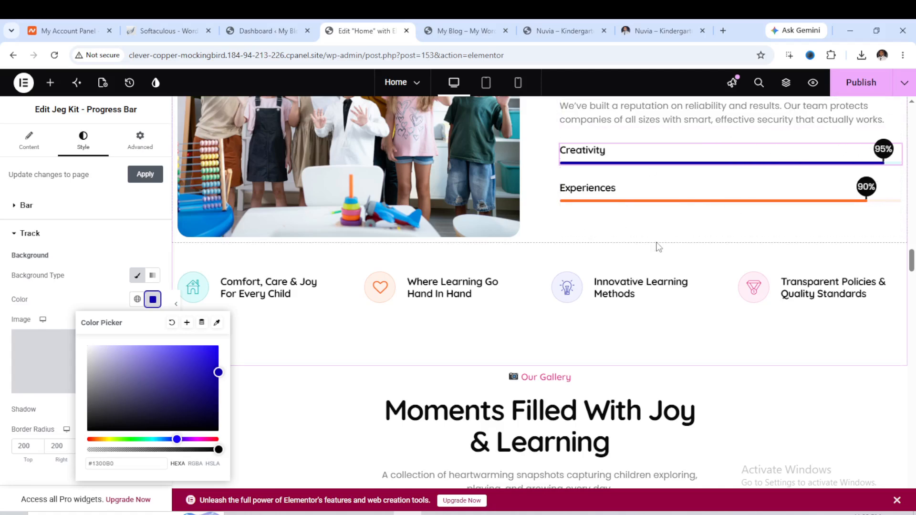
{"action": "scroll", "coordinate": [616, 257], "scroll_direction": "down", "scroll_amount": 3}
{"action": "scroll", "coordinate": [525, 269], "scroll_direction": "down", "scroll_amount": 5}
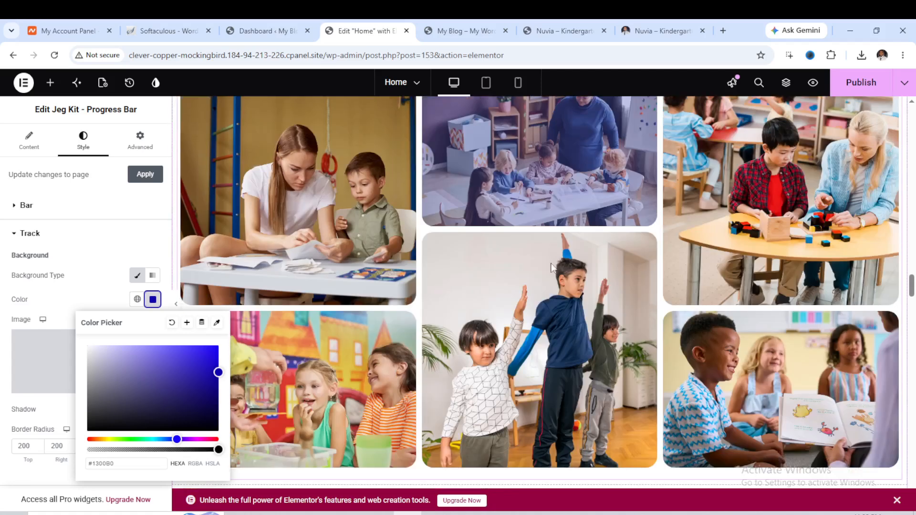
{"action": "scroll", "coordinate": [572, 148], "scroll_direction": "up", "scroll_amount": 2}
{"action": "key", "text": "Escape"}
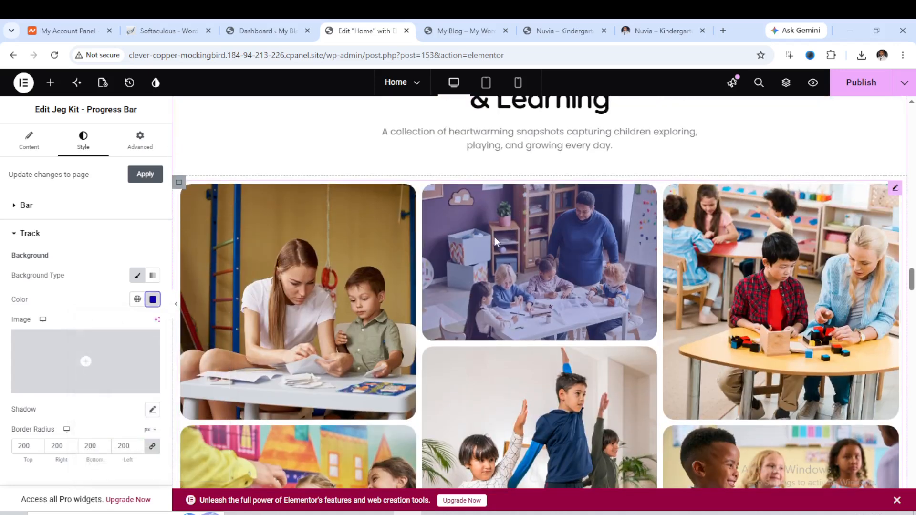
Select the photo gallery widget and browse its Style settings.
{"action": "left_click", "coordinate": [895, 188]}
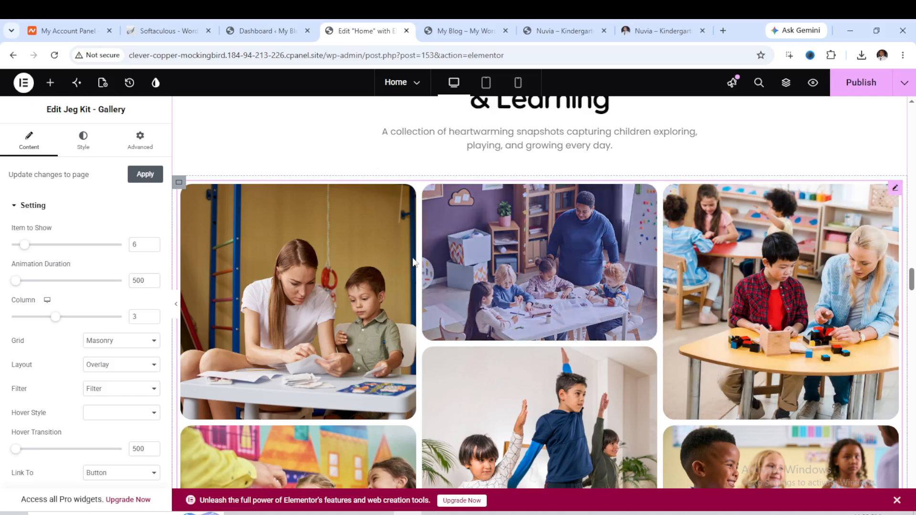
{"action": "left_click", "coordinate": [82, 143]}
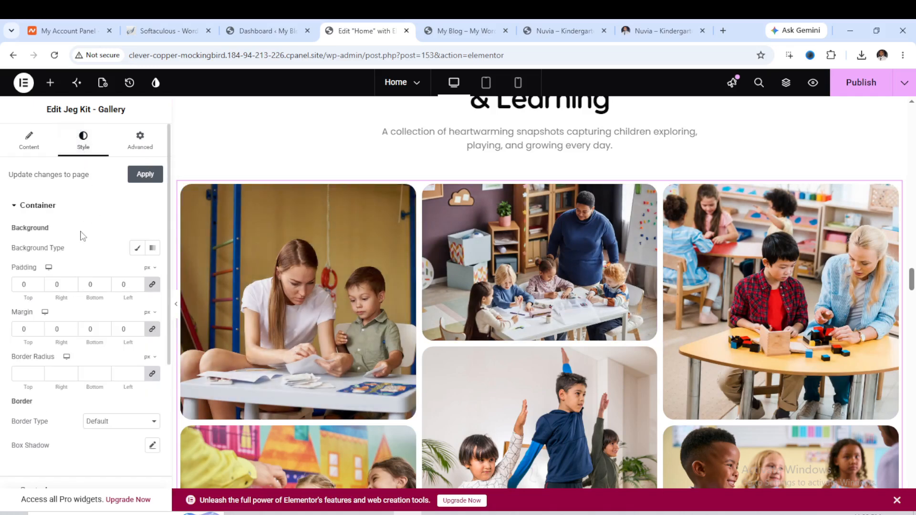
{"action": "scroll", "coordinate": [84, 237], "scroll_direction": "down", "scroll_amount": 5}
{"action": "scroll", "coordinate": [84, 238], "scroll_direction": "down", "scroll_amount": 1}
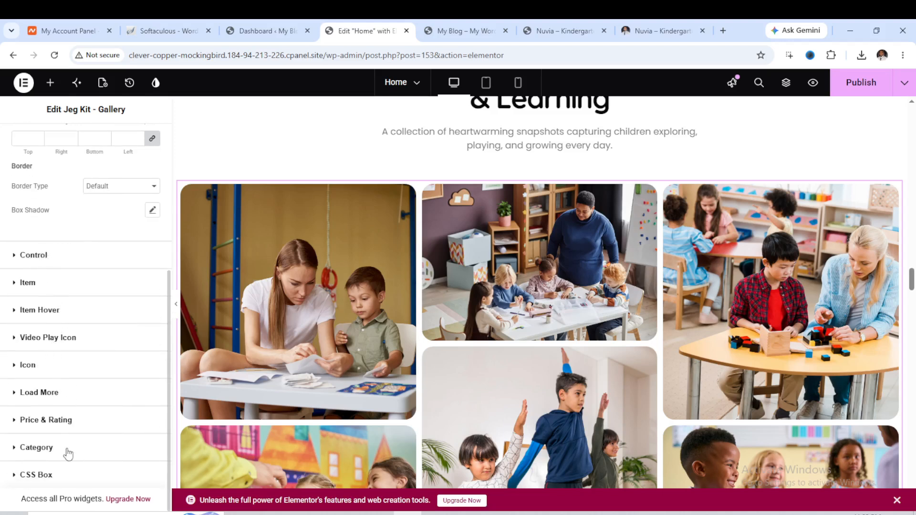
{"action": "scroll", "coordinate": [76, 330], "scroll_direction": "up", "scroll_amount": 3}
{"action": "scroll", "coordinate": [76, 316], "scroll_direction": "up", "scroll_amount": 3}
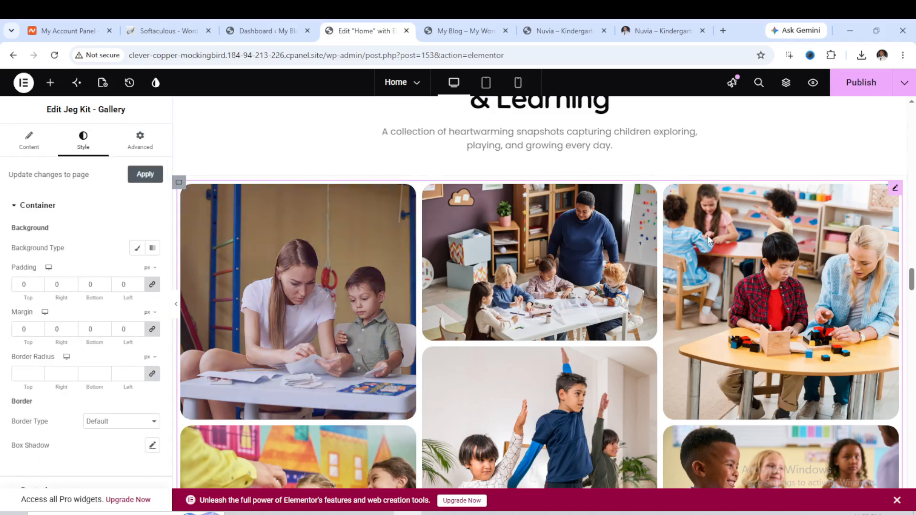
{"action": "scroll", "coordinate": [387, 224], "scroll_direction": "down", "scroll_amount": 1}
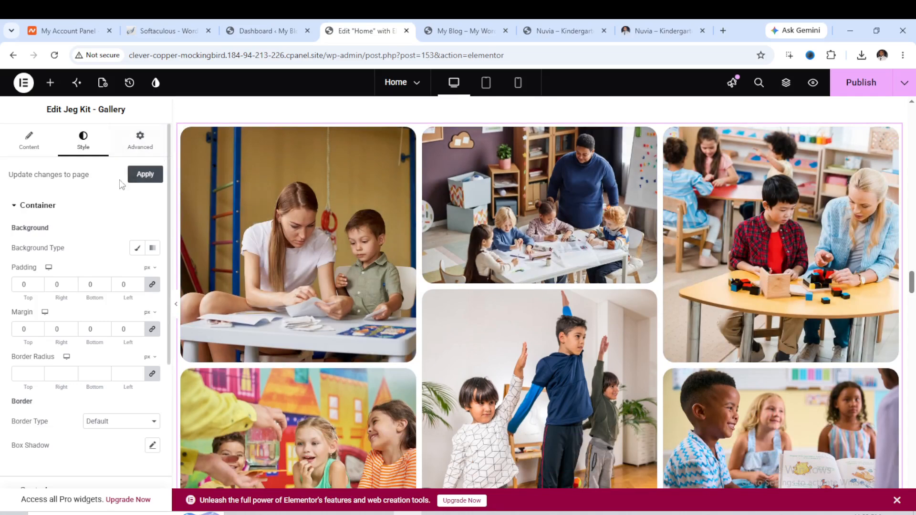
{"action": "scroll", "coordinate": [56, 240], "scroll_direction": "down", "scroll_amount": 3}
{"action": "scroll", "coordinate": [50, 258], "scroll_direction": "down", "scroll_amount": 1}
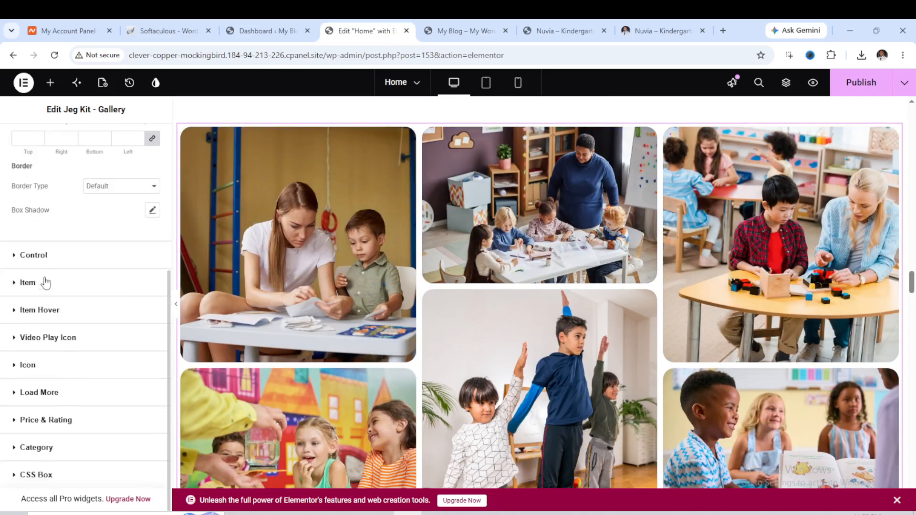
Expand the gallery's Control style section and review its settings.
{"action": "left_click", "coordinate": [38, 260]}
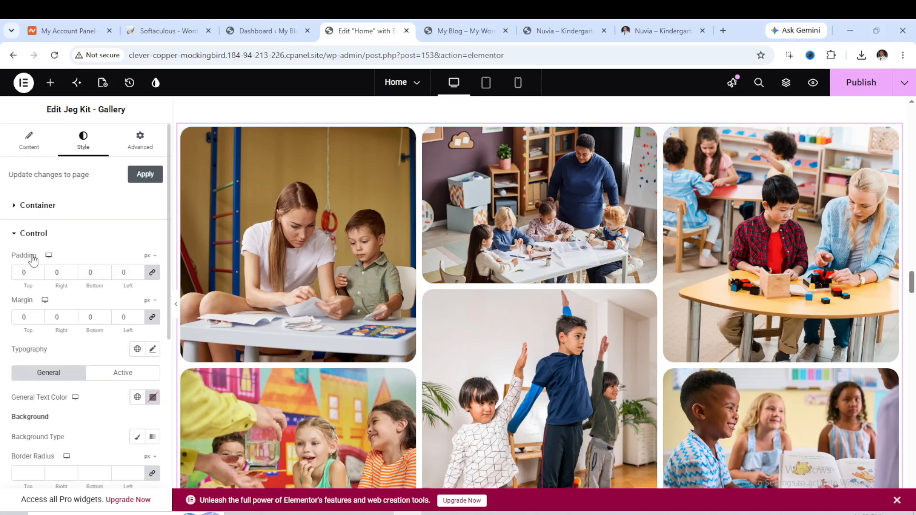
{"action": "scroll", "coordinate": [58, 241], "scroll_direction": "down", "scroll_amount": 4}
{"action": "scroll", "coordinate": [59, 237], "scroll_direction": "down", "scroll_amount": 2}
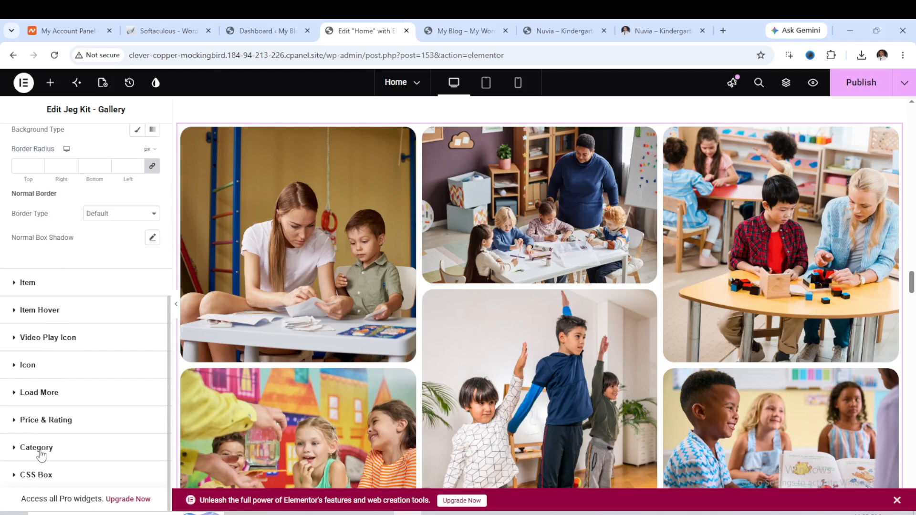
{"action": "scroll", "coordinate": [771, 288], "scroll_direction": "up", "scroll_amount": 3}
{"action": "scroll", "coordinate": [750, 283], "scroll_direction": "down", "scroll_amount": 2}
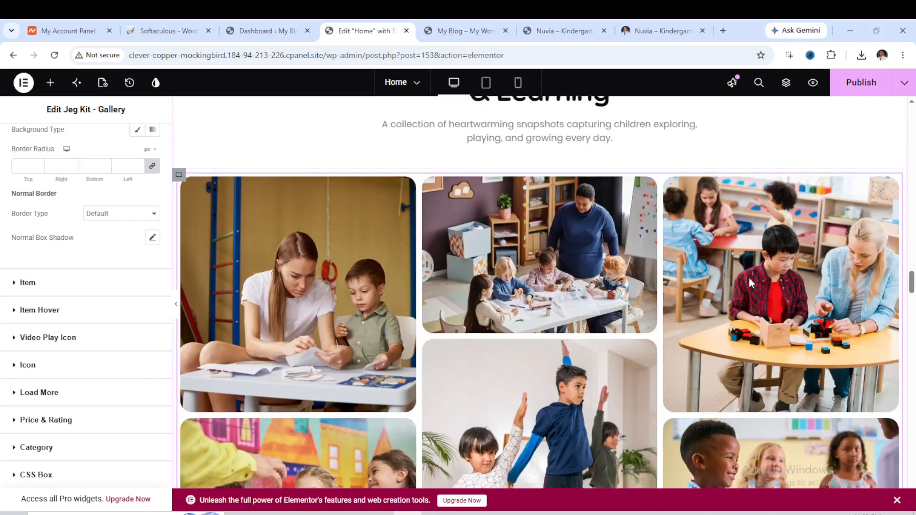
{"action": "scroll", "coordinate": [750, 282], "scroll_direction": "down", "scroll_amount": 1}
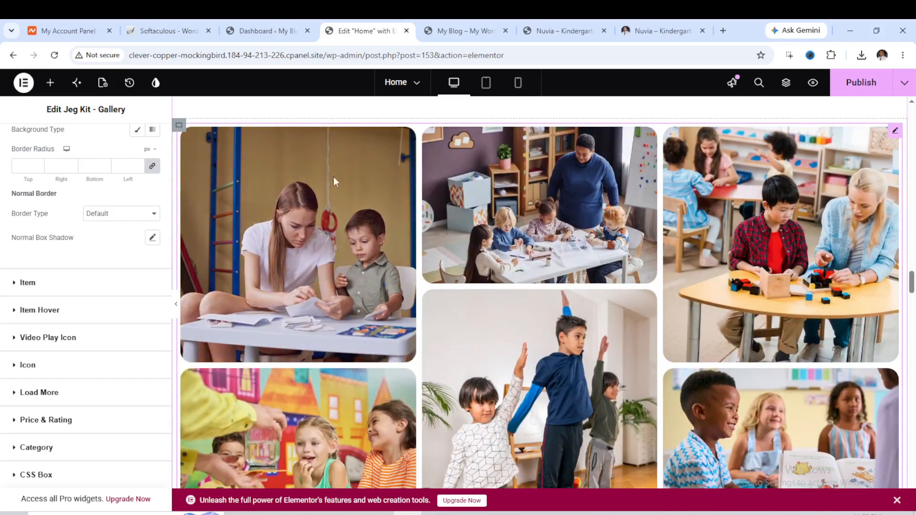
Inspect the background style settings of the container holding the gallery.
{"action": "left_click", "coordinate": [180, 127]}
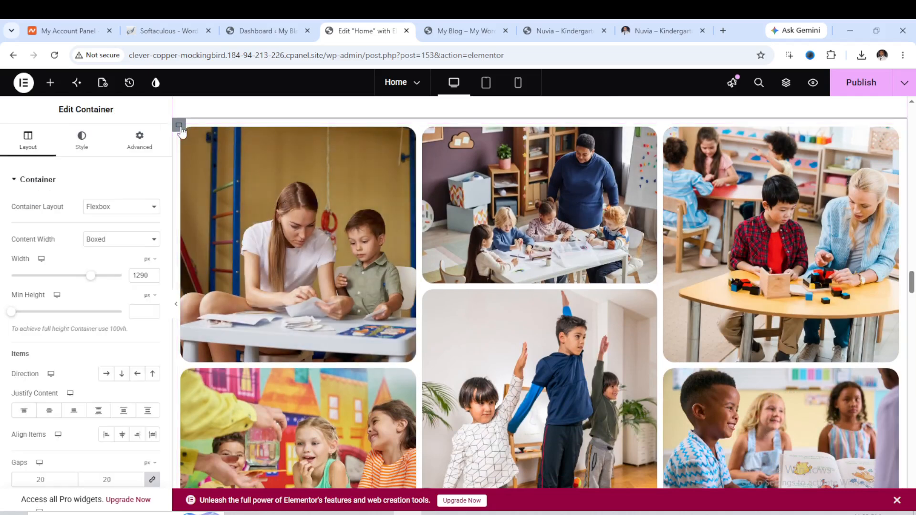
{"action": "left_click", "coordinate": [89, 152]}
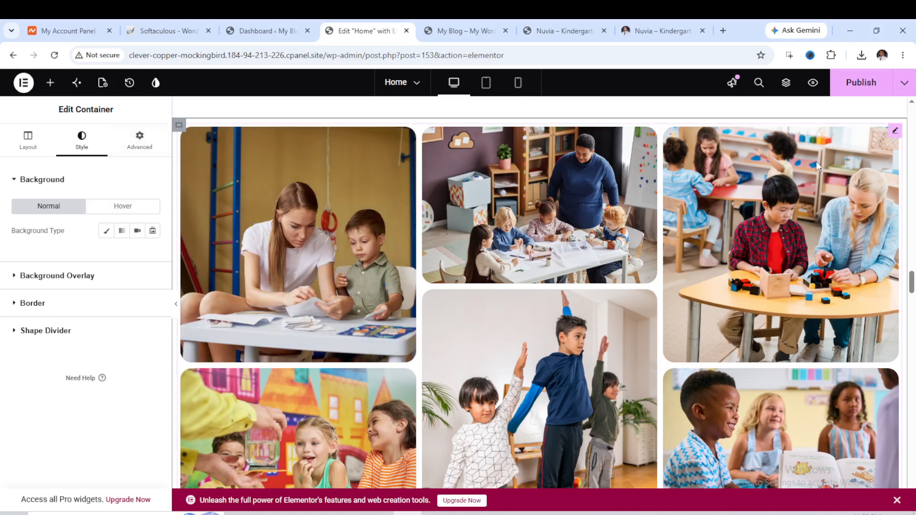
{"action": "left_click", "coordinate": [895, 136]}
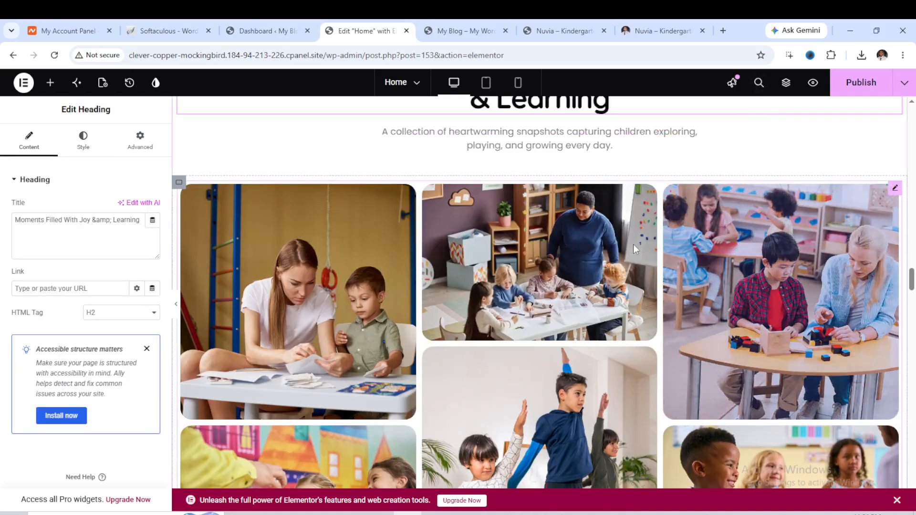
Inspect the gallery's item list, opening Item #1 and Item #2 to view their images.
{"action": "left_click", "coordinate": [896, 189]}
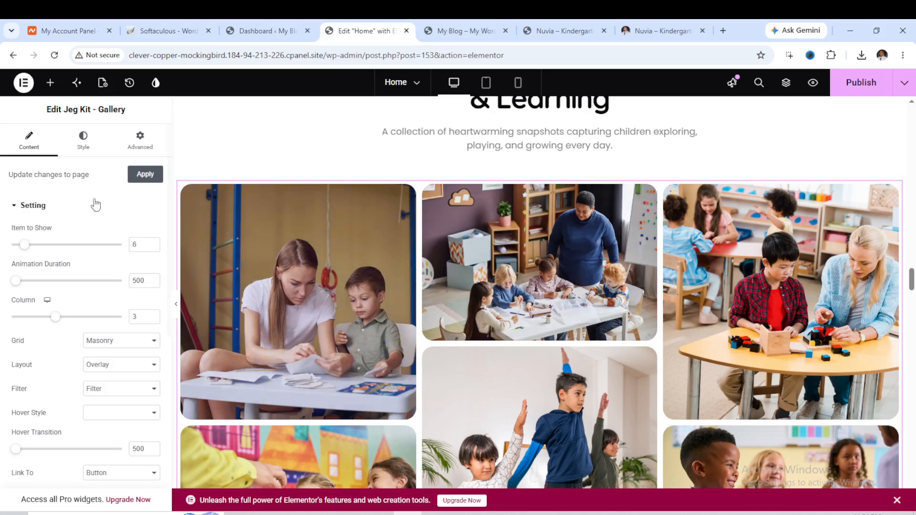
{"action": "scroll", "coordinate": [45, 224], "scroll_direction": "down", "scroll_amount": 6}
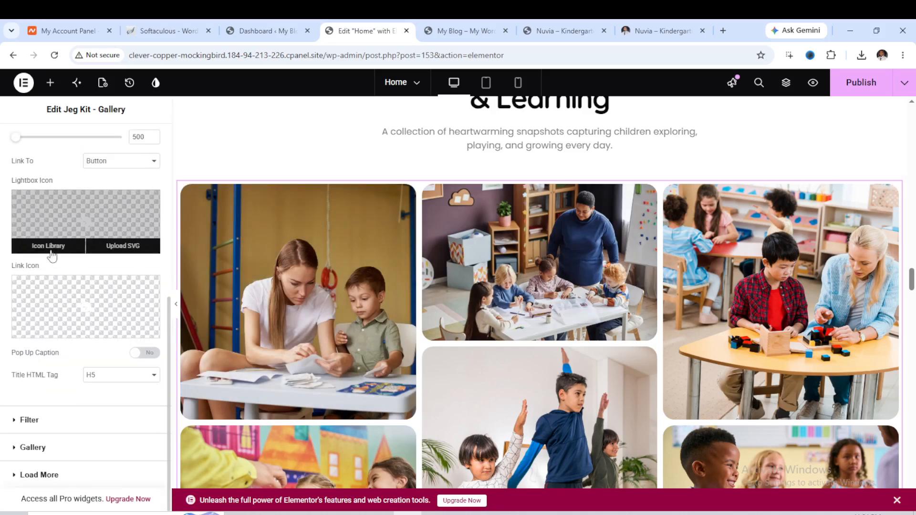
{"action": "left_click", "coordinate": [26, 450]}
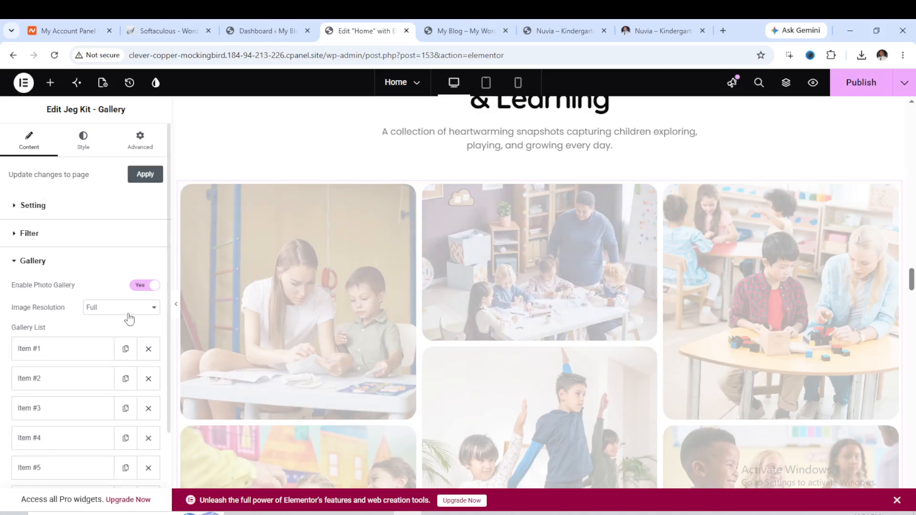
{"action": "scroll", "coordinate": [57, 258], "scroll_direction": "down", "scroll_amount": 2}
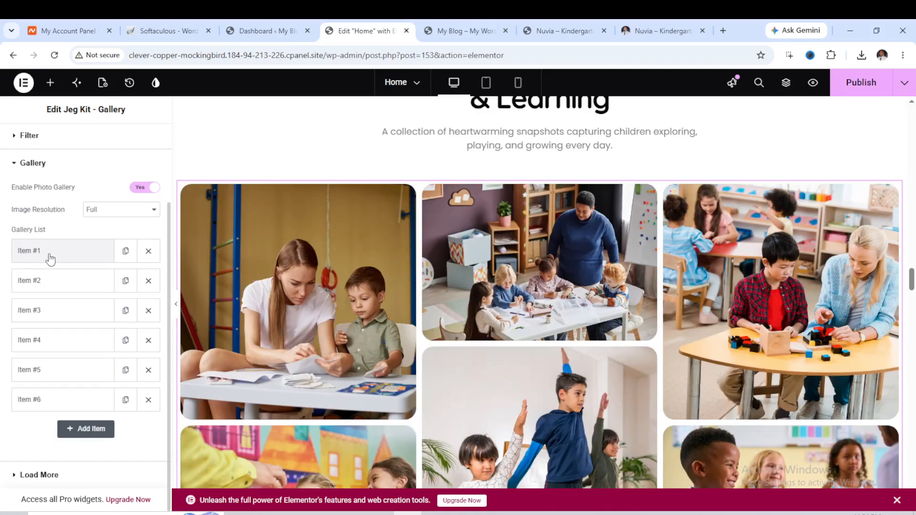
{"action": "left_click", "coordinate": [50, 260]}
{"action": "scroll", "coordinate": [50, 260], "scroll_direction": "down", "scroll_amount": 3}
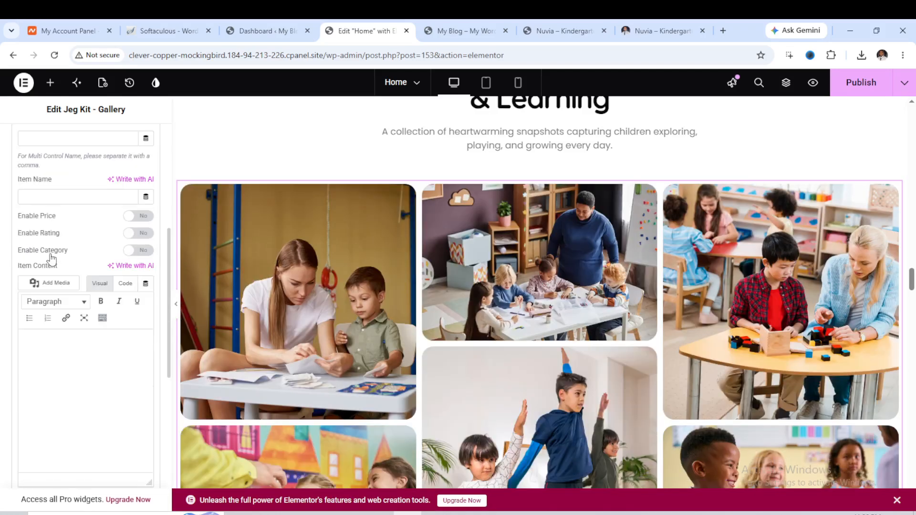
{"action": "scroll", "coordinate": [52, 259], "scroll_direction": "down", "scroll_amount": 2}
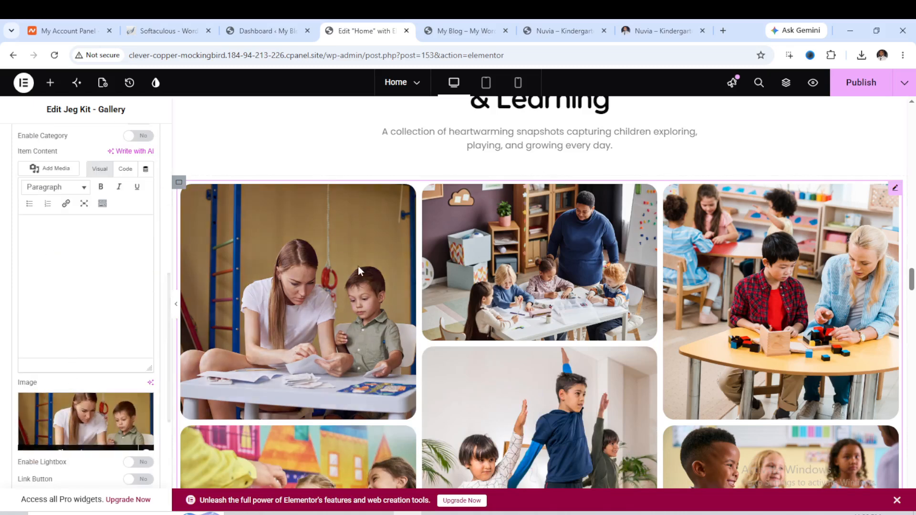
{"action": "scroll", "coordinate": [337, 286], "scroll_direction": "down", "scroll_amount": 2}
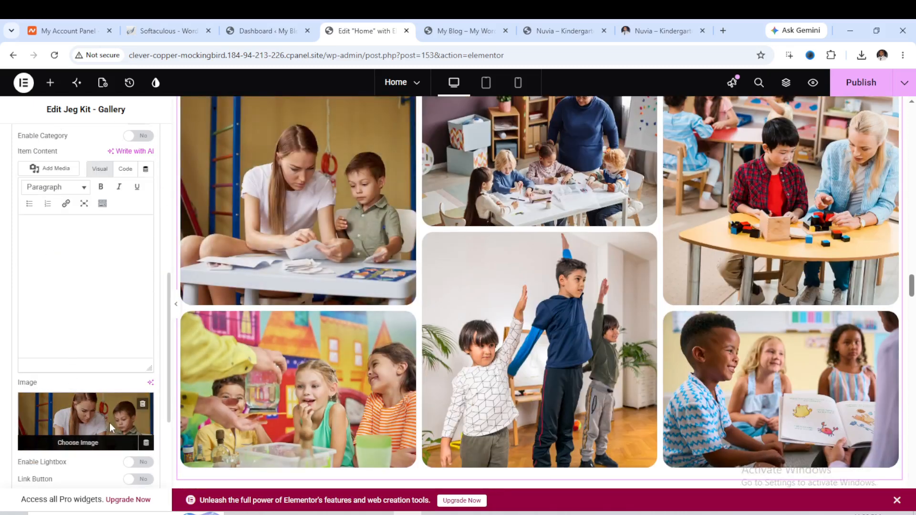
{"action": "scroll", "coordinate": [110, 423], "scroll_direction": "down", "scroll_amount": 2}
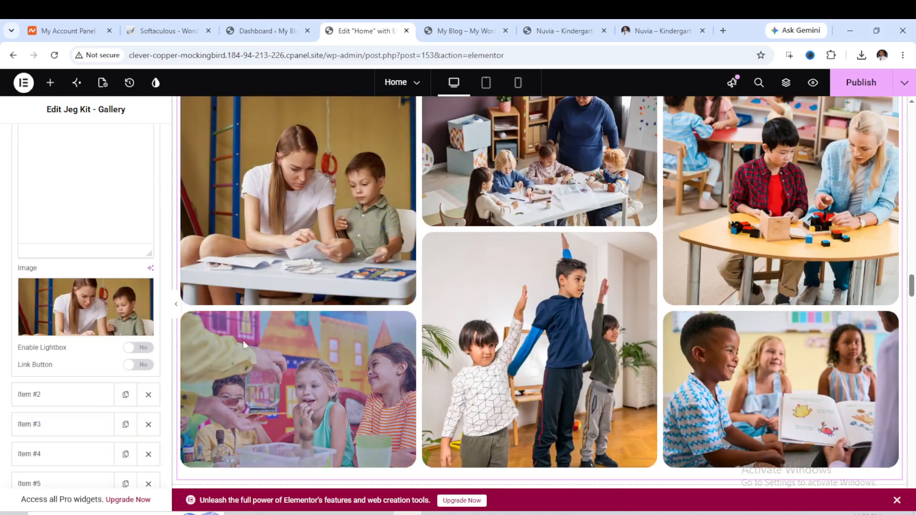
{"action": "left_click", "coordinate": [77, 397]}
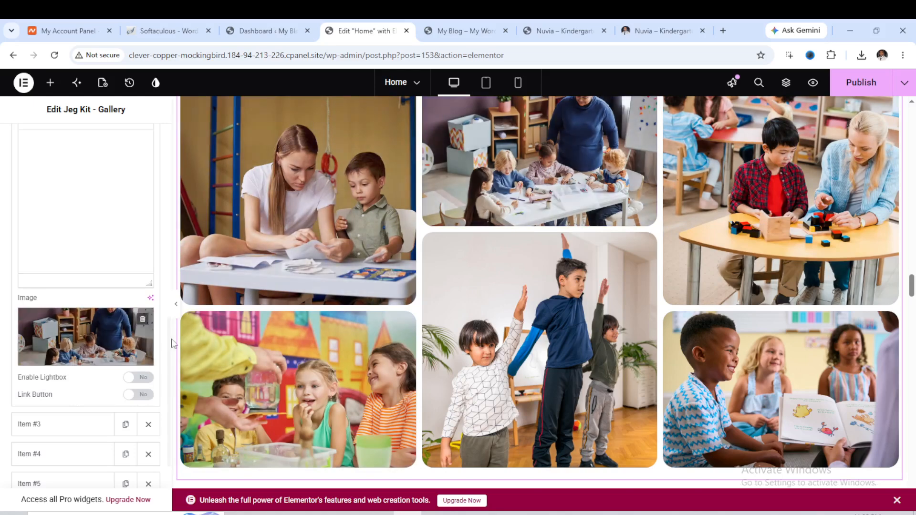
Inspect the background image style of the first event card's image container in the Special Events section.
{"action": "scroll", "coordinate": [589, 208], "scroll_direction": "down", "scroll_amount": 2}
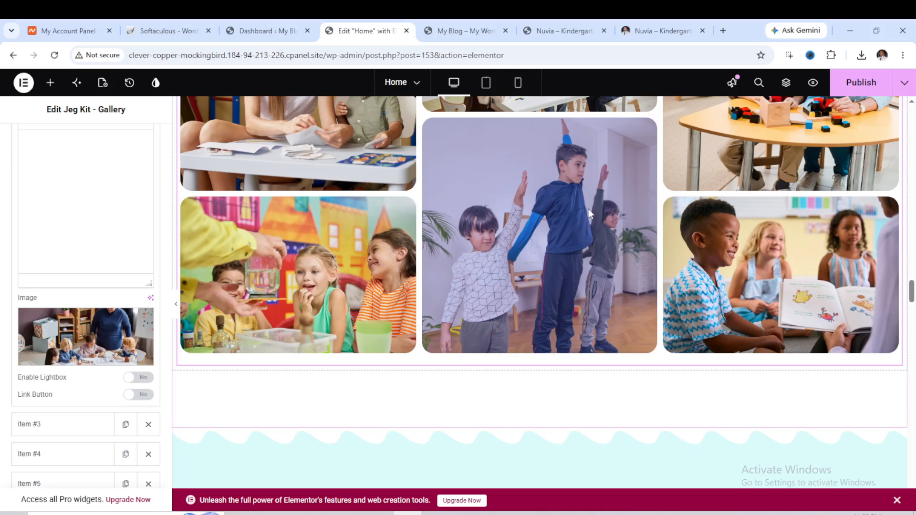
{"action": "scroll", "coordinate": [585, 209], "scroll_direction": "down", "scroll_amount": 10}
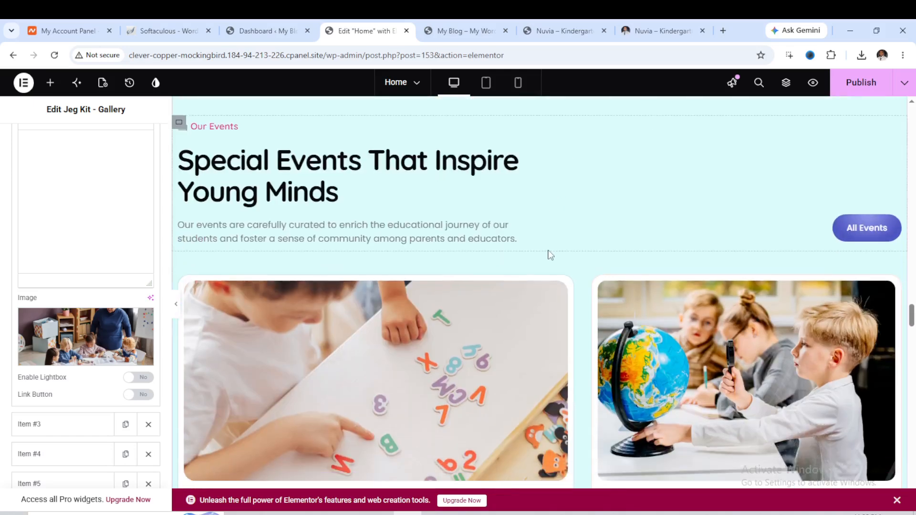
{"action": "scroll", "coordinate": [571, 258], "scroll_direction": "down", "scroll_amount": 6}
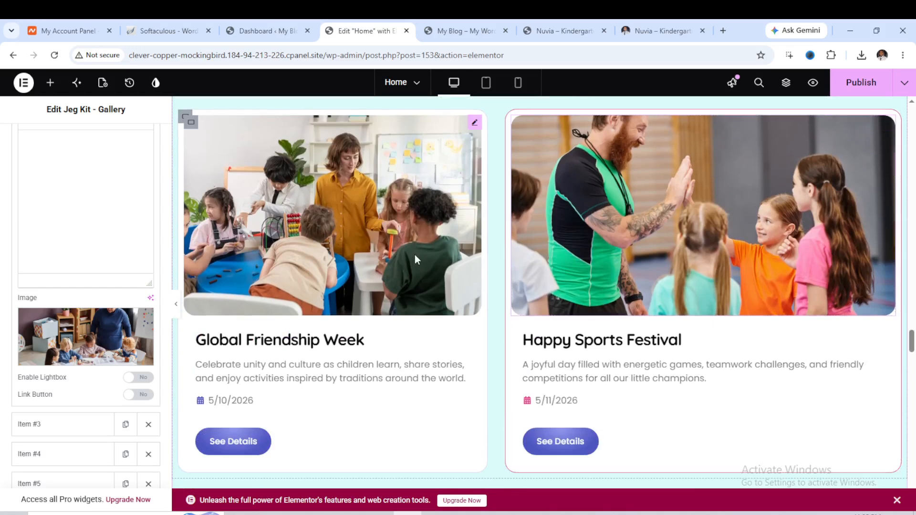
{"action": "left_click", "coordinate": [474, 125]}
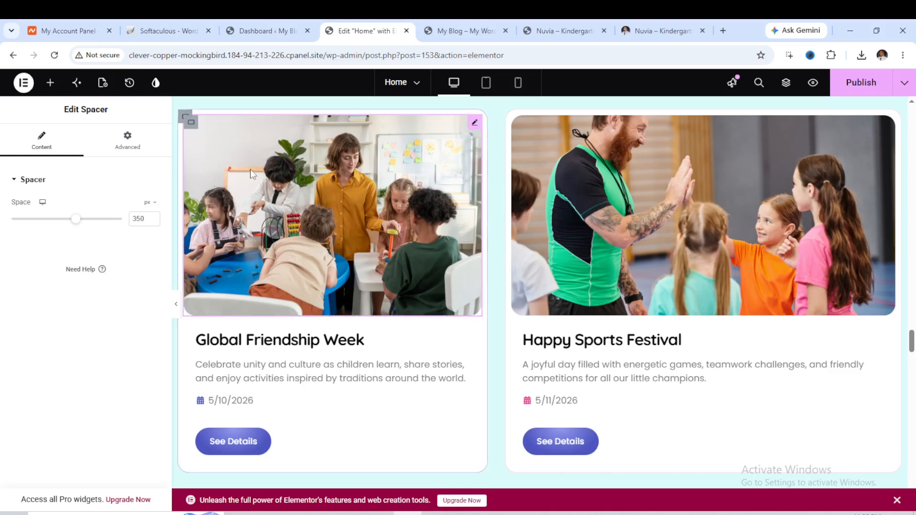
{"action": "left_click", "coordinate": [190, 124]}
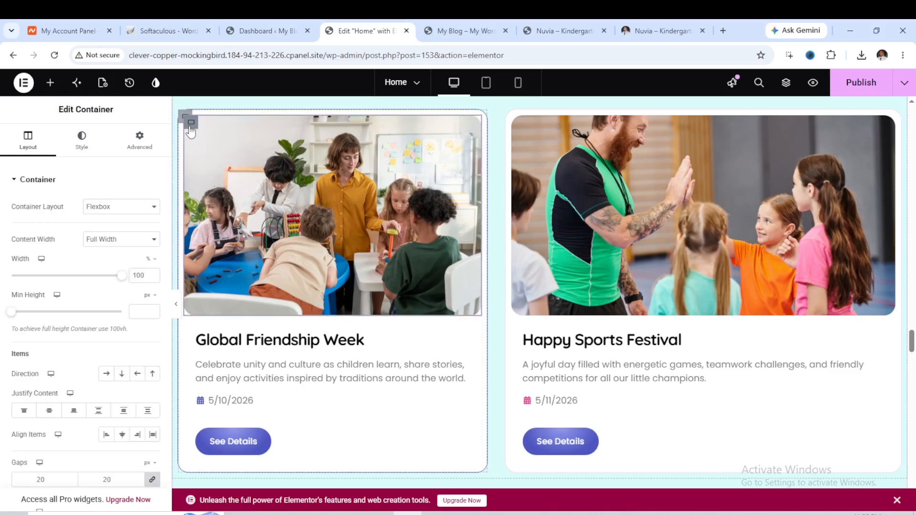
{"action": "left_click", "coordinate": [94, 149]}
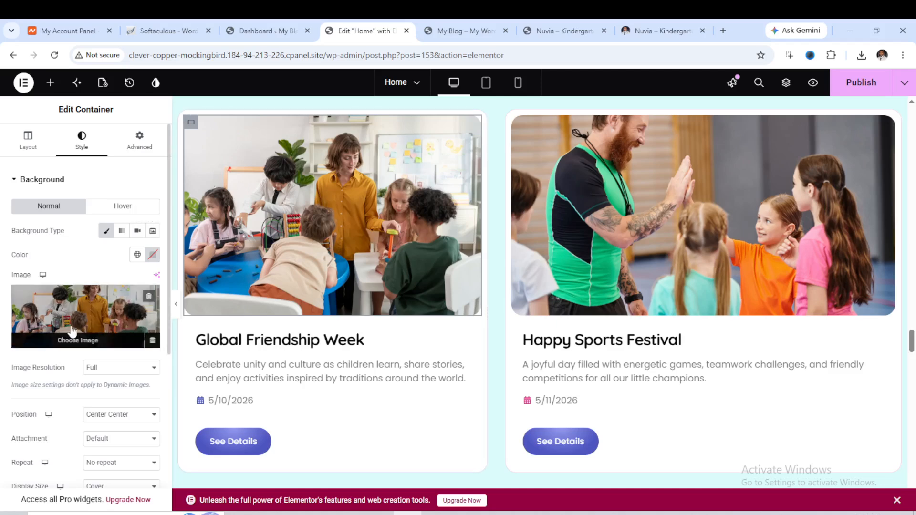
Inspect the first pricing card's container, title heading, price heading and feature list widgets.
{"action": "scroll", "coordinate": [735, 219], "scroll_direction": "down", "scroll_amount": 10}
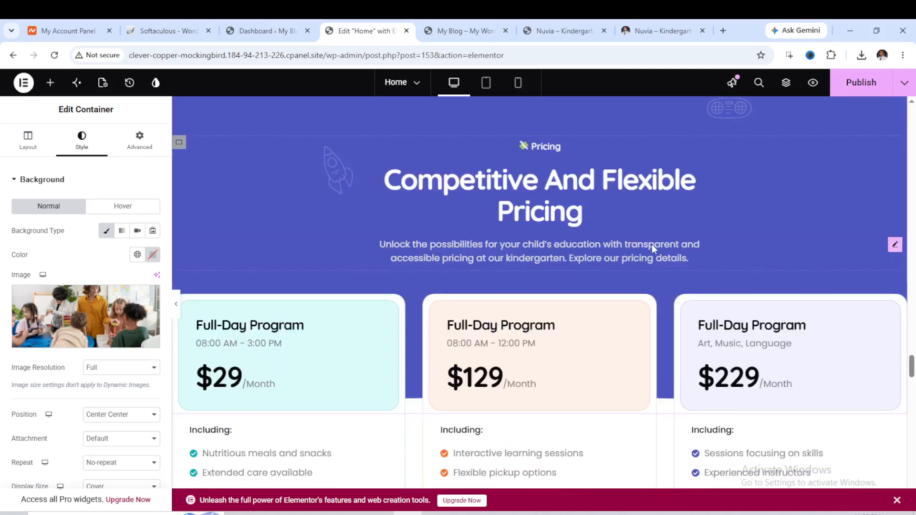
{"action": "scroll", "coordinate": [499, 191], "scroll_direction": "up", "scroll_amount": 1}
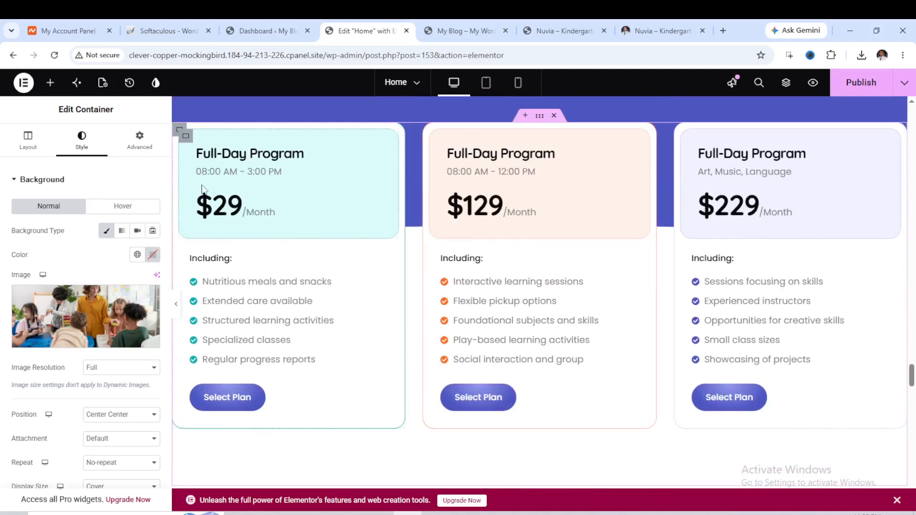
{"action": "left_click", "coordinate": [187, 139]}
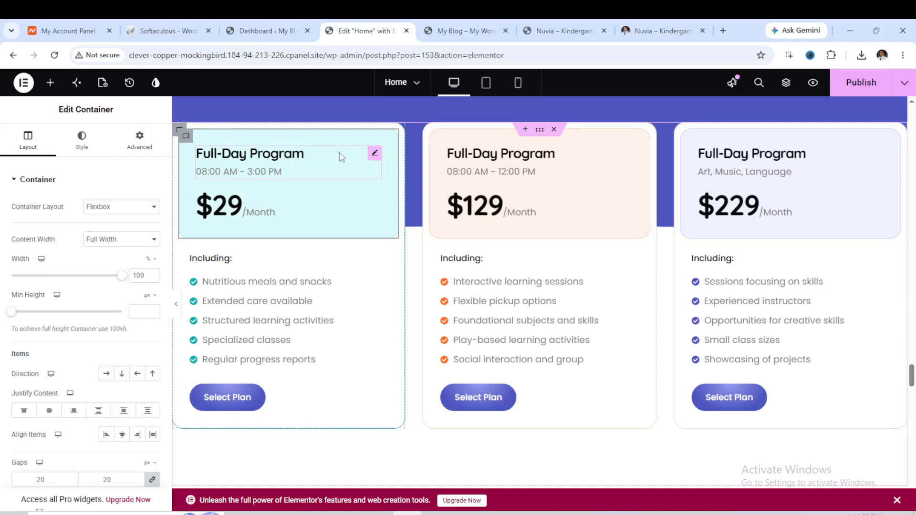
{"action": "left_click", "coordinate": [375, 156]}
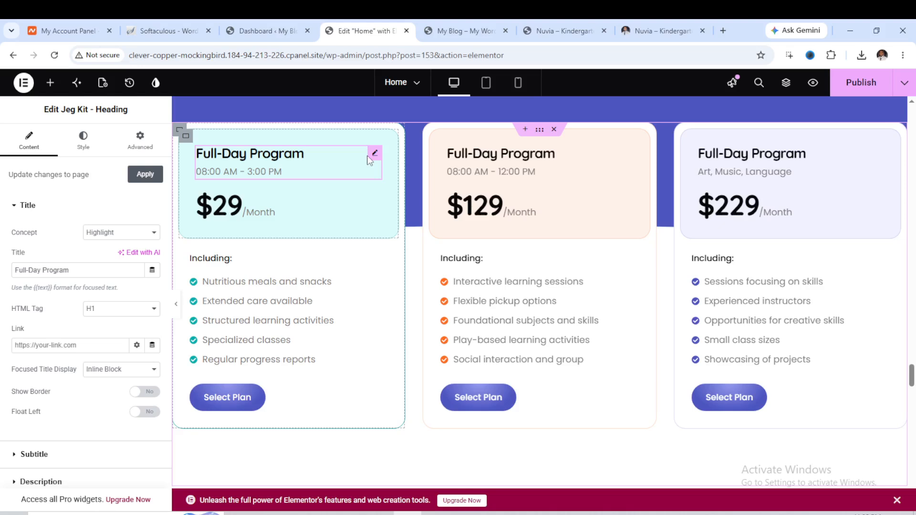
{"action": "left_click", "coordinate": [261, 212]}
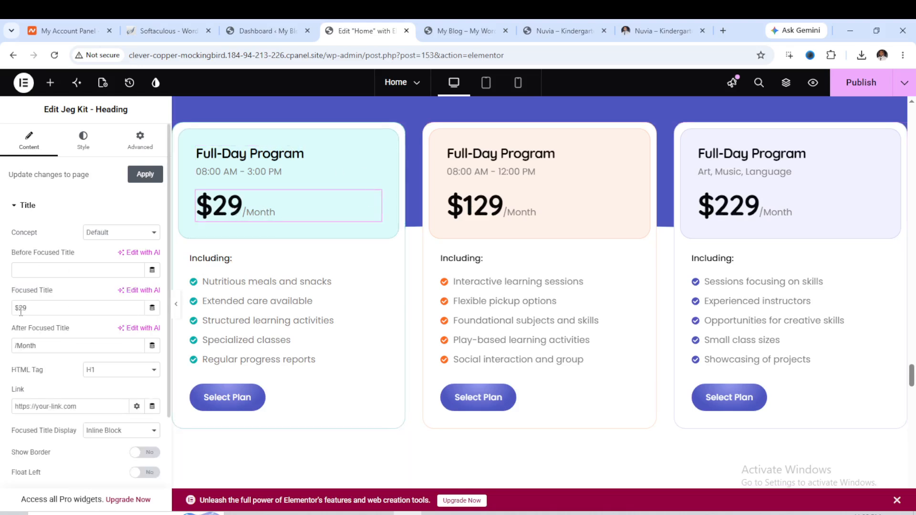
{"action": "left_click", "coordinate": [221, 318]}
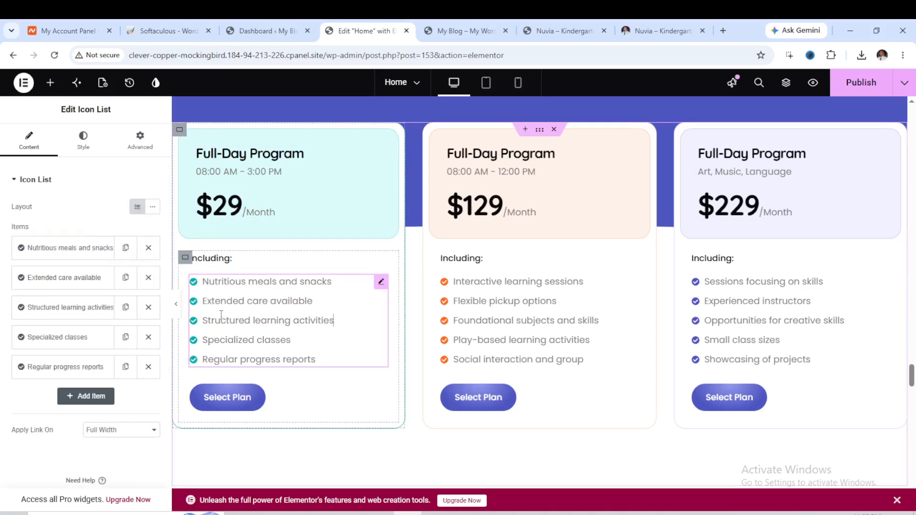
Replace the first feature item's icon in the pricing card with the plain Check icon from the Icon Library.
{"action": "left_click", "coordinate": [79, 249]}
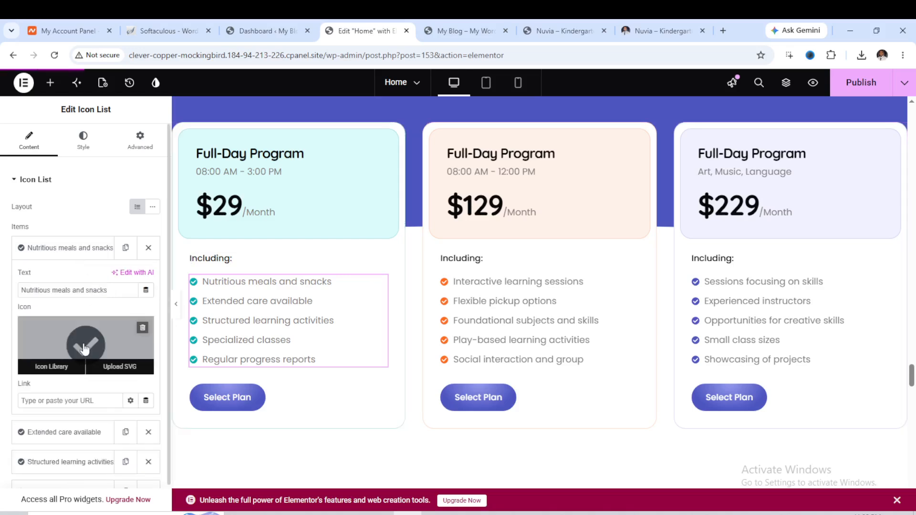
{"action": "left_click", "coordinate": [67, 365]}
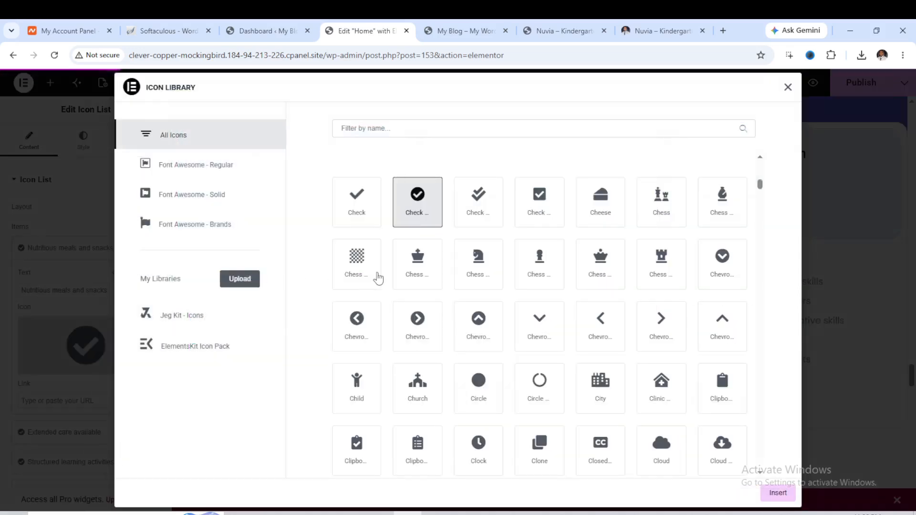
{"action": "left_click", "coordinate": [357, 208]}
{"action": "left_click", "coordinate": [776, 492]}
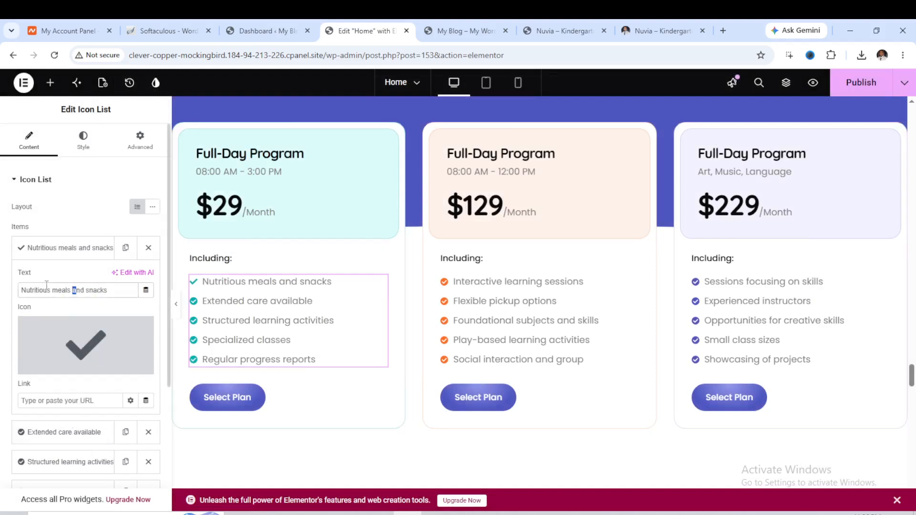
Inspect the background image style of the Apply For Admission section's container.
{"action": "scroll", "coordinate": [426, 329], "scroll_direction": "down", "scroll_amount": 8}
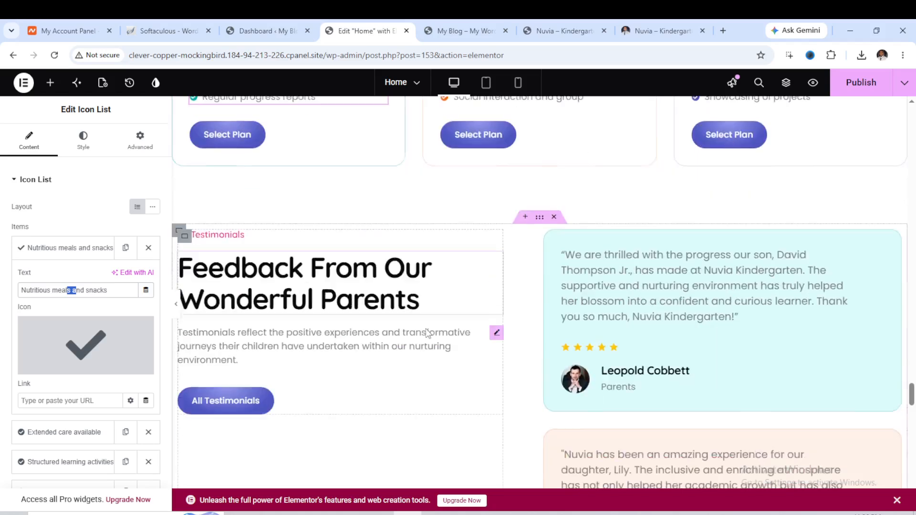
{"action": "scroll", "coordinate": [429, 334], "scroll_direction": "down", "scroll_amount": 10}
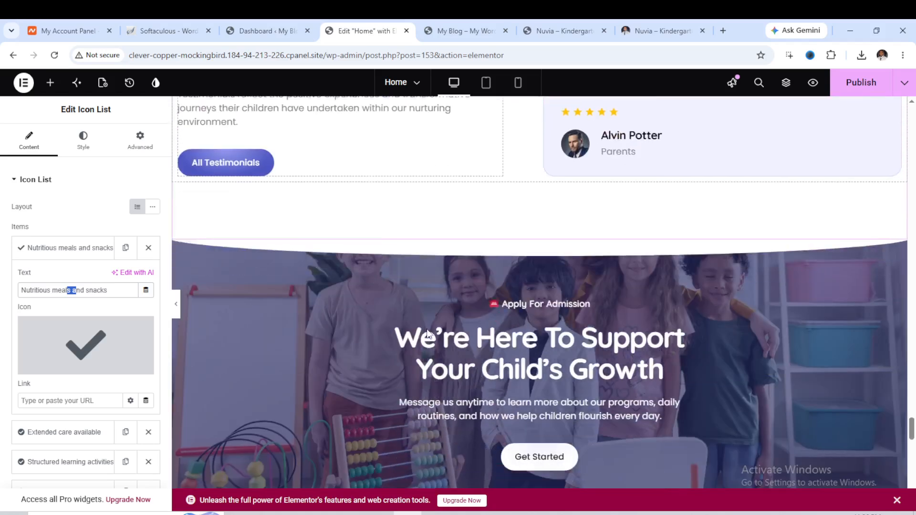
{"action": "scroll", "coordinate": [430, 334], "scroll_direction": "up", "scroll_amount": 4}
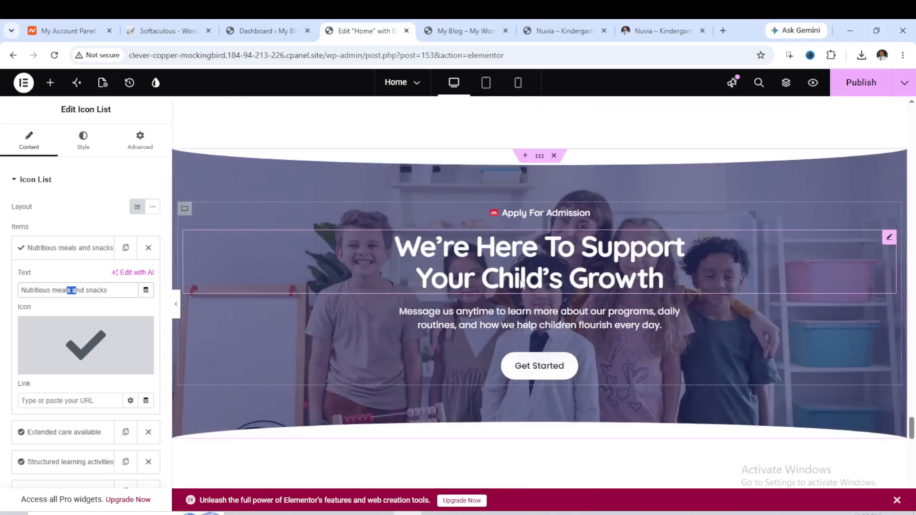
{"action": "left_click", "coordinate": [540, 157]}
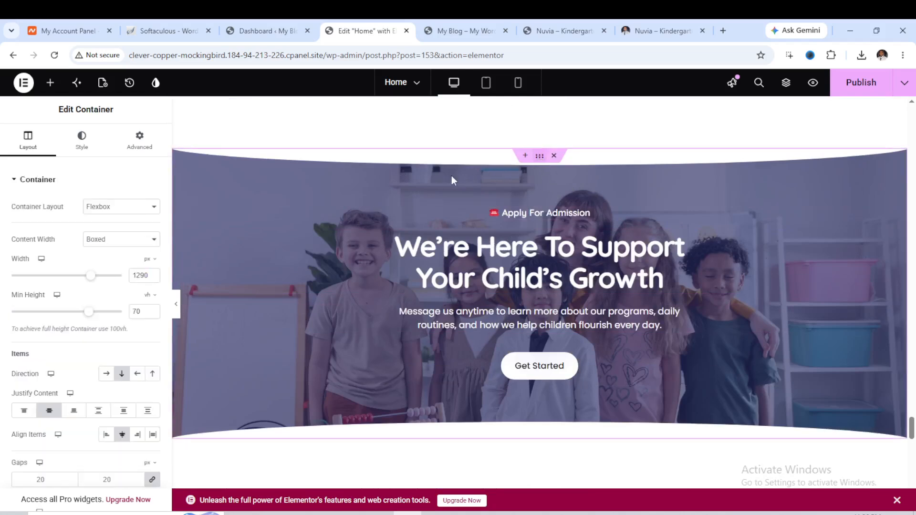
{"action": "left_click", "coordinate": [90, 156]}
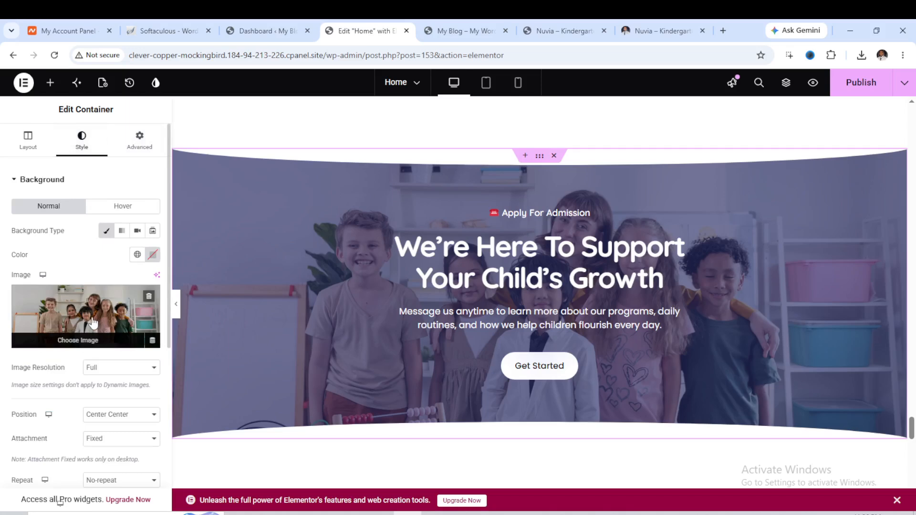
{"action": "scroll", "coordinate": [519, 253], "scroll_direction": "down", "scroll_amount": 20}
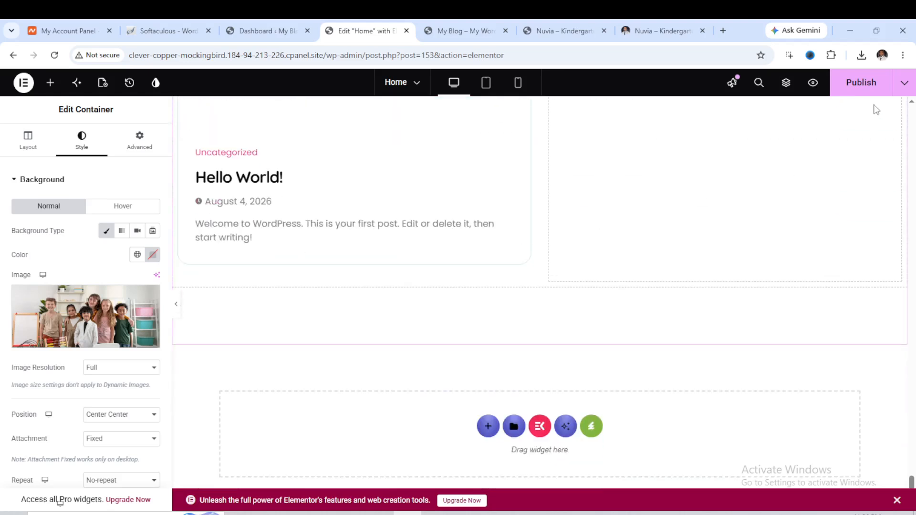
Publish the page changes and reload the live site in its tab.
{"action": "left_click", "coordinate": [844, 98]}
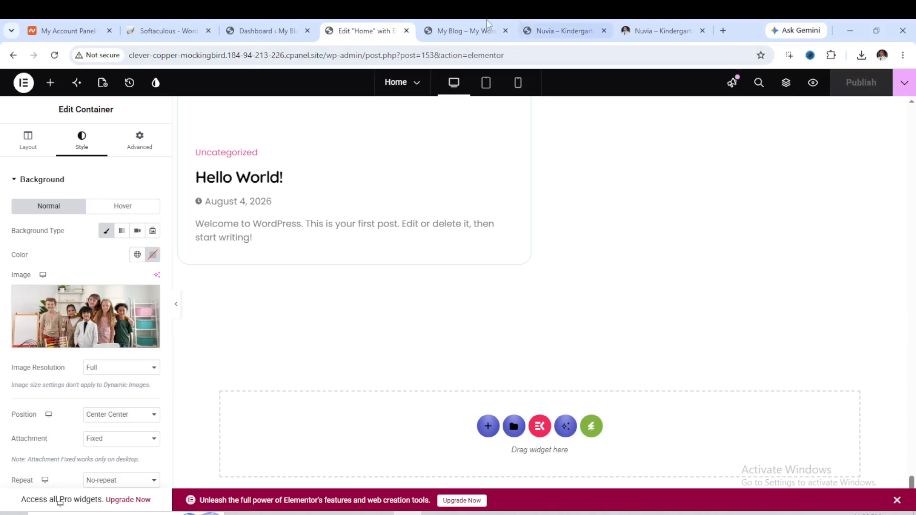
{"action": "left_click", "coordinate": [457, 30]}
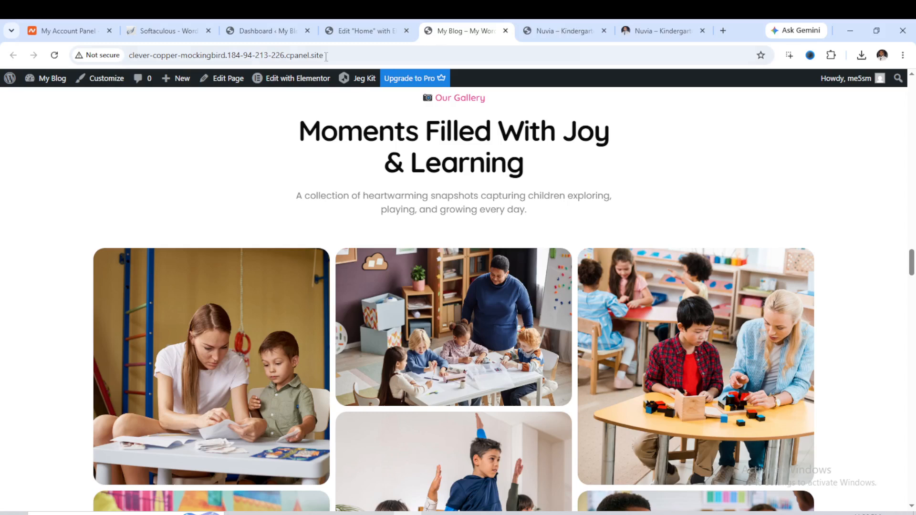
{"action": "left_click", "coordinate": [55, 55]}
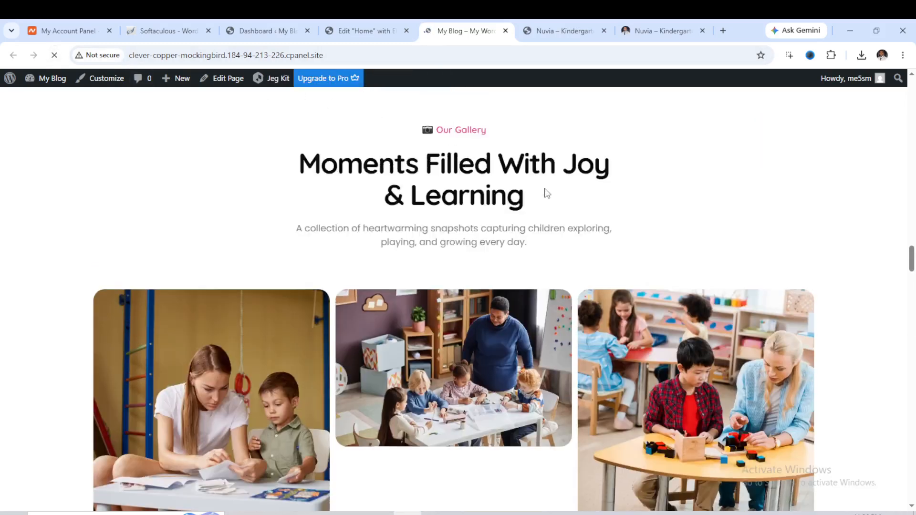
Review the Home page sections on the live site from the hero down to the gallery.
{"action": "scroll", "coordinate": [547, 191], "scroll_direction": "up", "scroll_amount": 20}
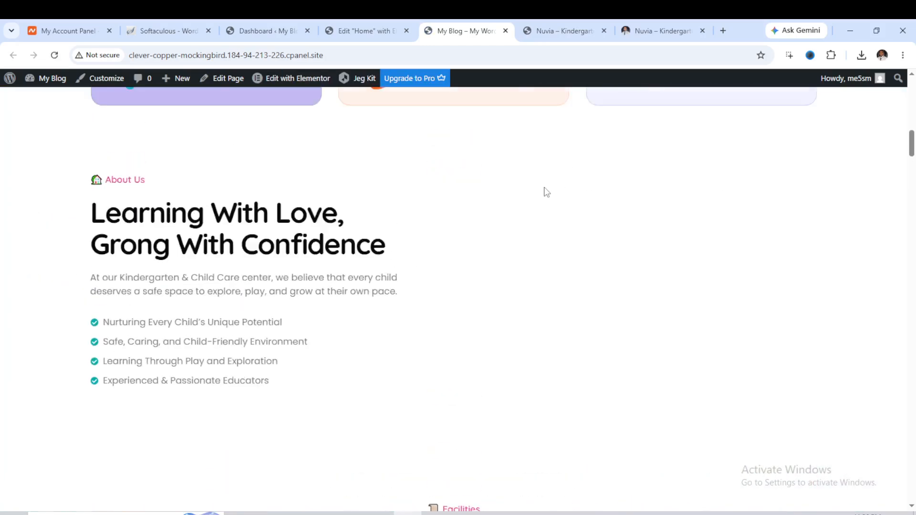
{"action": "scroll", "coordinate": [539, 193], "scroll_direction": "up", "scroll_amount": 1}
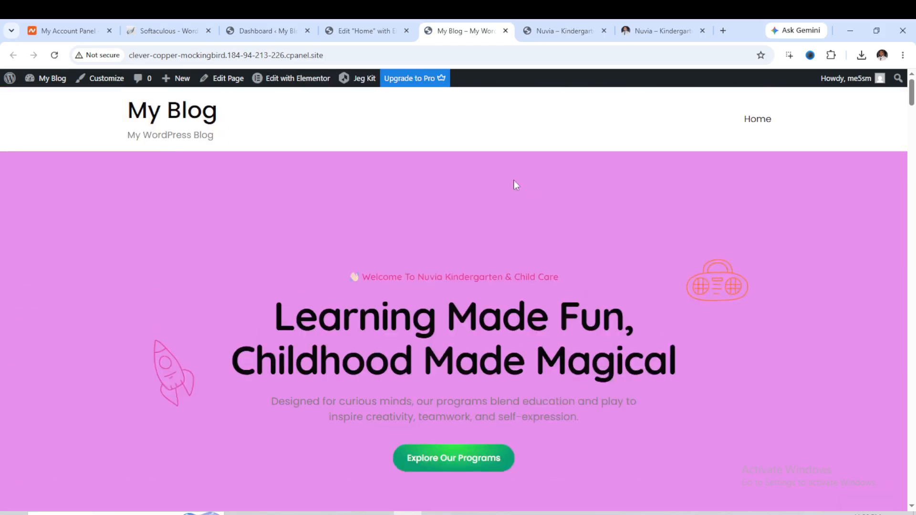
{"action": "scroll", "coordinate": [811, 164], "scroll_direction": "down", "scroll_amount": 6}
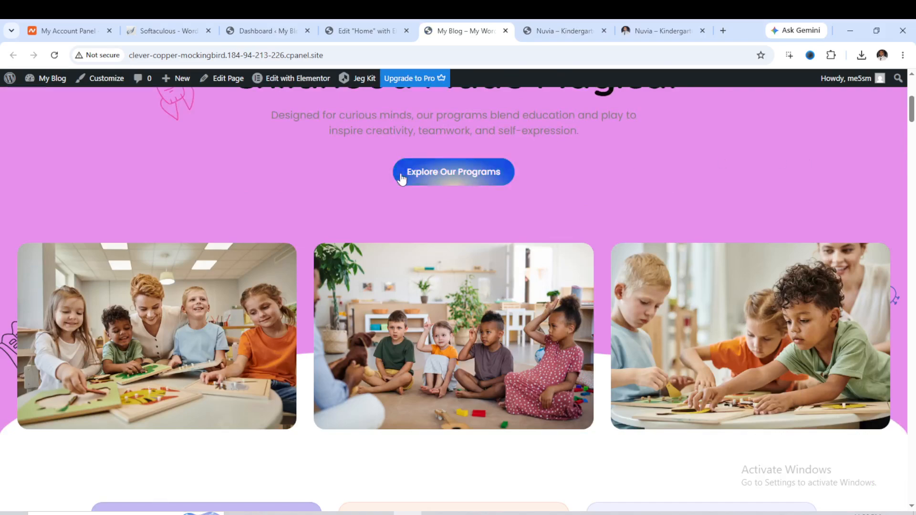
{"action": "left_click", "coordinate": [453, 172]}
{"action": "scroll", "coordinate": [426, 170], "scroll_direction": "down", "scroll_amount": 2}
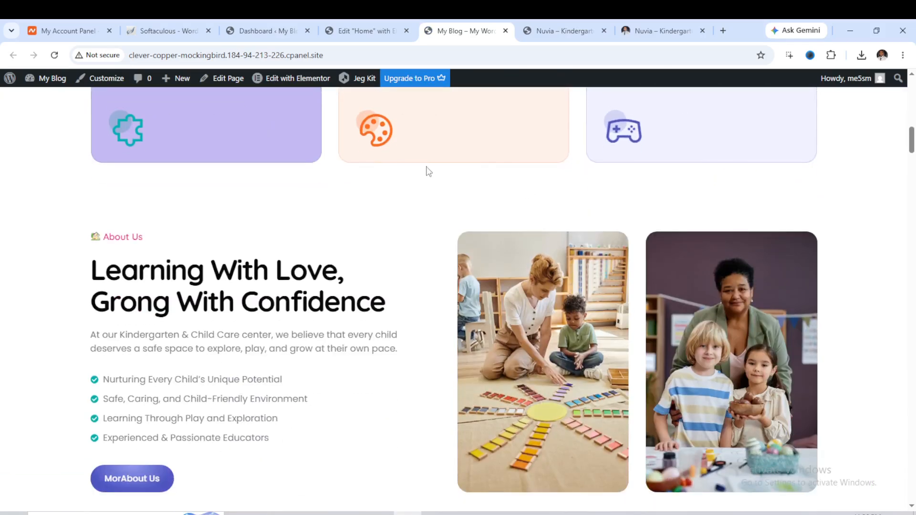
{"action": "scroll", "coordinate": [268, 160], "scroll_direction": "up", "scroll_amount": 5}
{"action": "scroll", "coordinate": [358, 201], "scroll_direction": "down", "scroll_amount": 2}
{"action": "scroll", "coordinate": [358, 200], "scroll_direction": "down", "scroll_amount": 18}
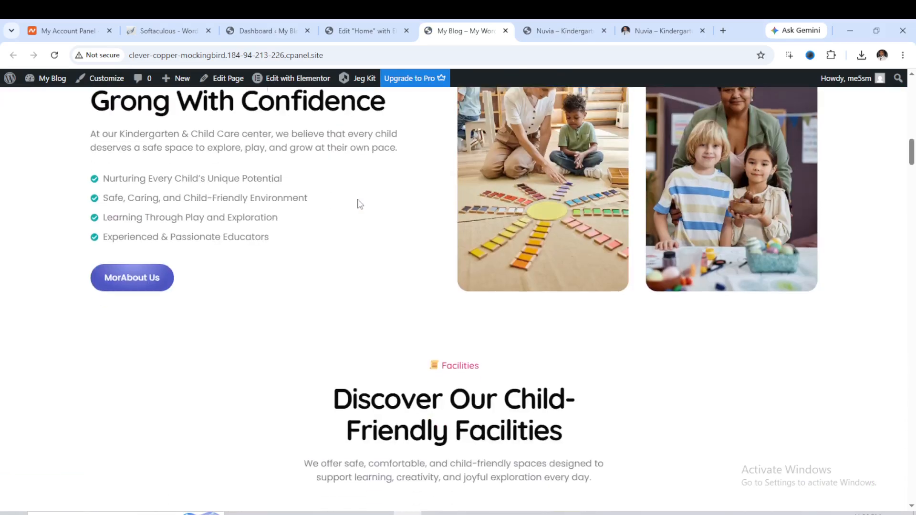
{"action": "scroll", "coordinate": [360, 200], "scroll_direction": "down", "scroll_amount": 15}
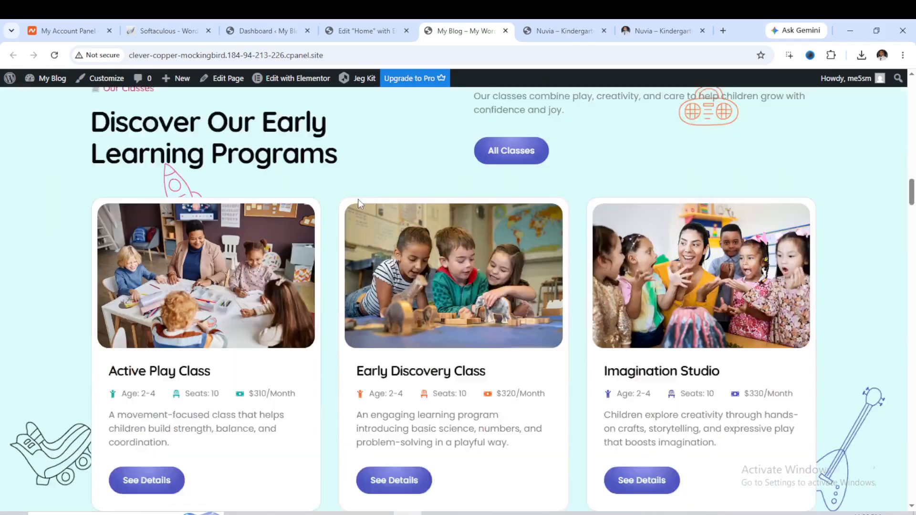
{"action": "scroll", "coordinate": [368, 199], "scroll_direction": "down", "scroll_amount": 3}
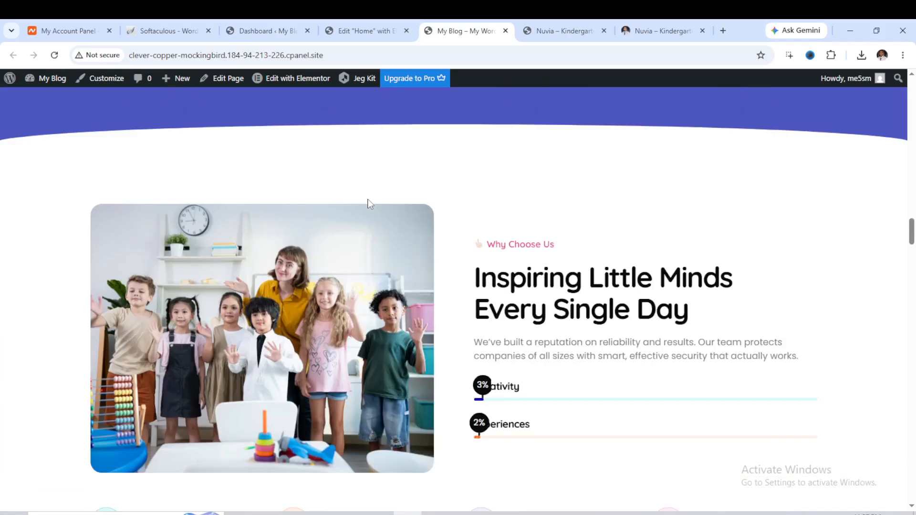
{"action": "scroll", "coordinate": [368, 200], "scroll_direction": "up", "scroll_amount": 3}
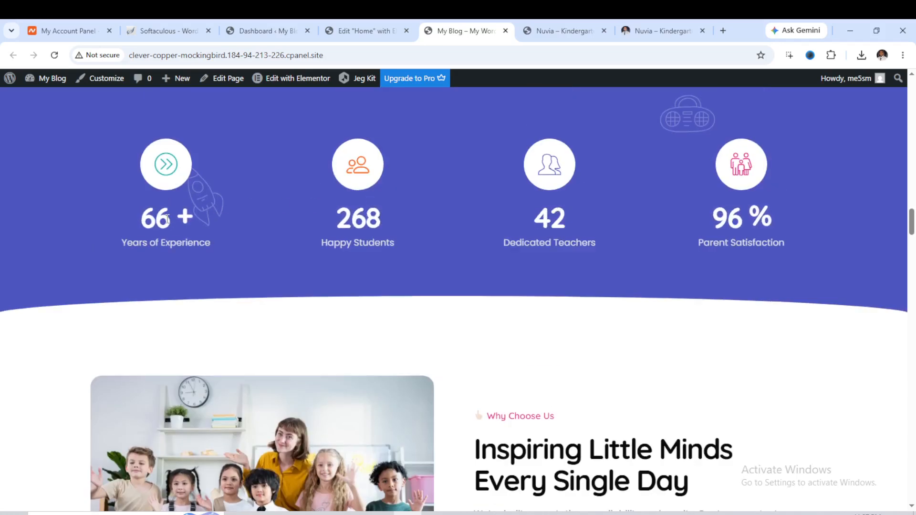
{"action": "scroll", "coordinate": [206, 213], "scroll_direction": "down", "scroll_amount": 6}
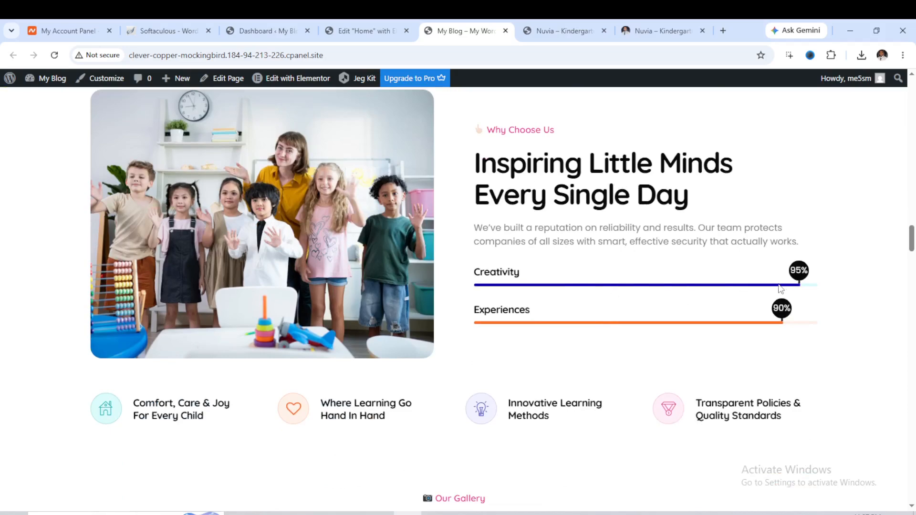
{"action": "scroll", "coordinate": [677, 284], "scroll_direction": "down", "scroll_amount": 15}
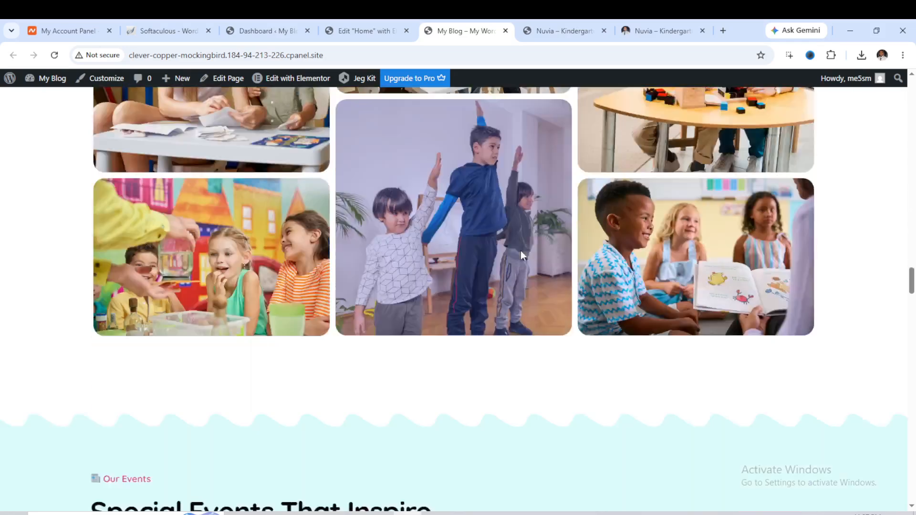
{"action": "scroll", "coordinate": [520, 251], "scroll_direction": "down", "scroll_amount": 3}
{"action": "scroll", "coordinate": [517, 245], "scroll_direction": "up", "scroll_amount": 20}
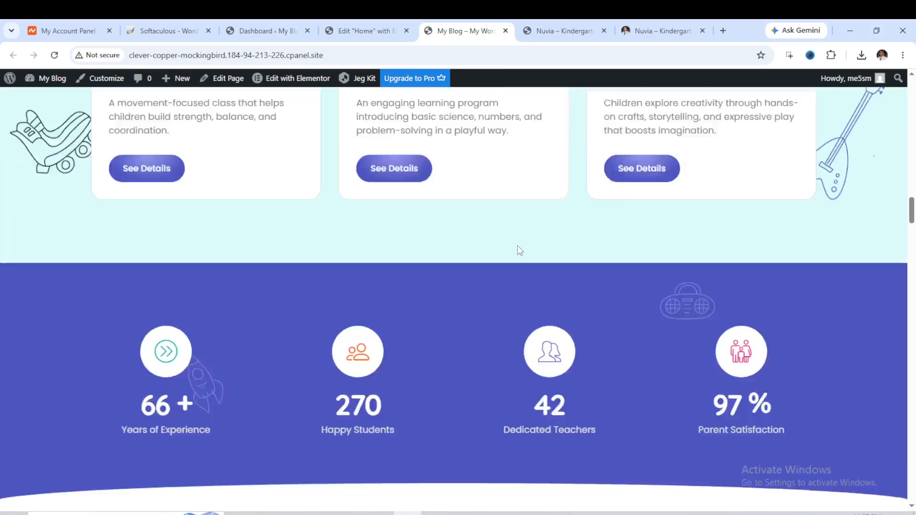
{"action": "scroll", "coordinate": [517, 245], "scroll_direction": "up", "scroll_amount": 18}
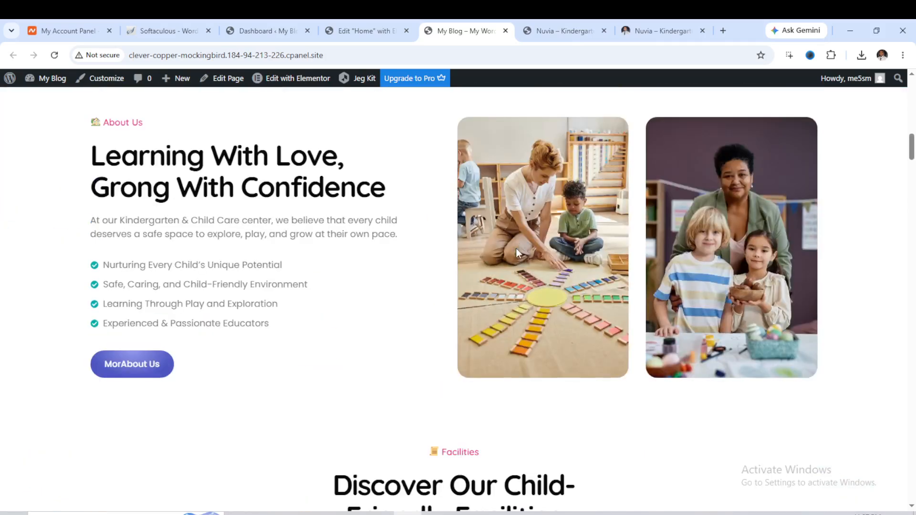
{"action": "scroll", "coordinate": [517, 247], "scroll_direction": "up", "scroll_amount": 12}
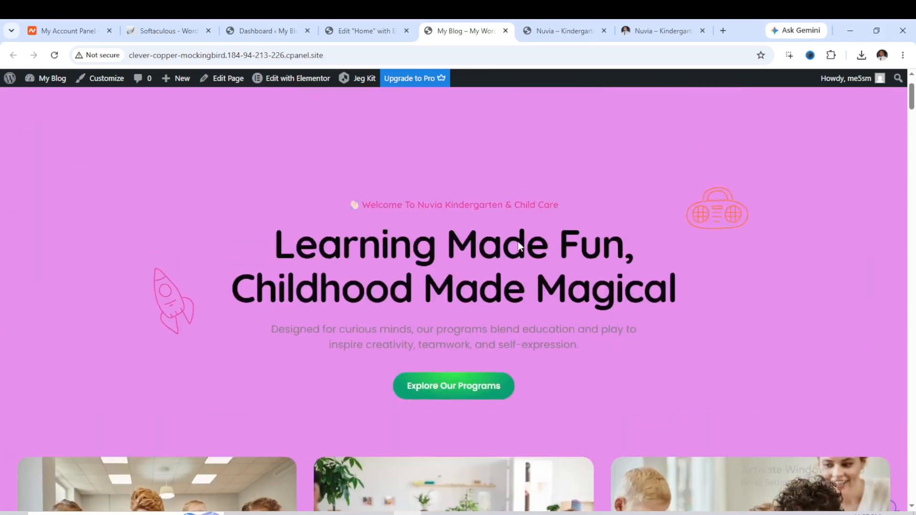
{"action": "scroll", "coordinate": [518, 245], "scroll_direction": "up", "scroll_amount": 2}
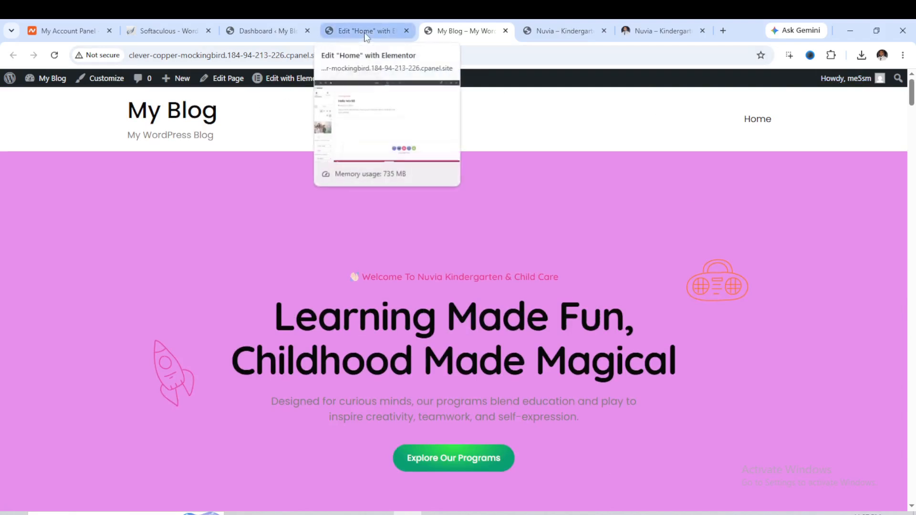
Return to the Elementor editor tab and reload it.
{"action": "left_click", "coordinate": [282, 30]}
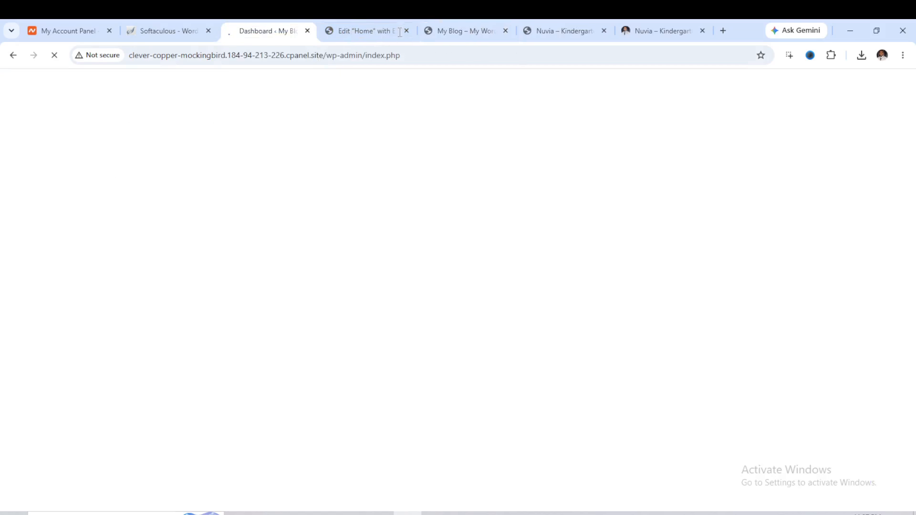
{"action": "left_click", "coordinate": [356, 29]}
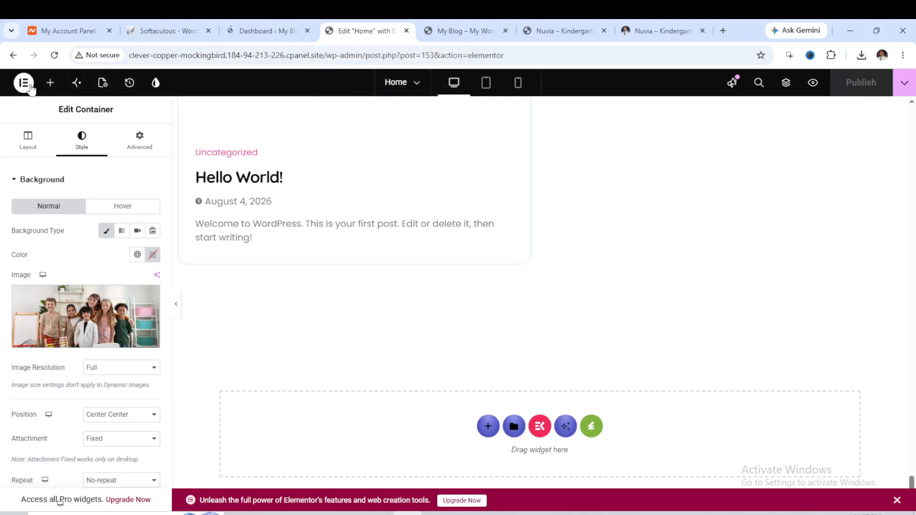
{"action": "left_click", "coordinate": [14, 55]}
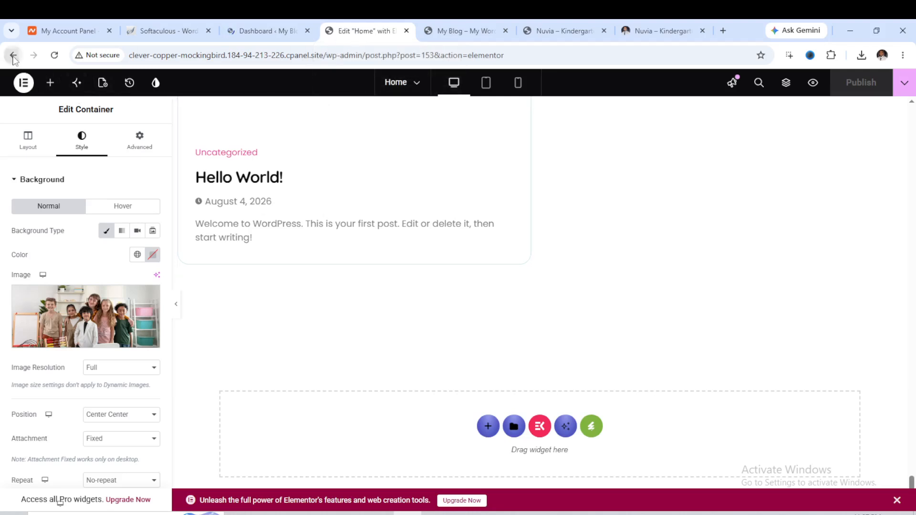
Create an ElementsKit header template titled Header, set to the entire site and activated, and open its content for editing.
{"action": "left_click", "coordinate": [245, 32]}
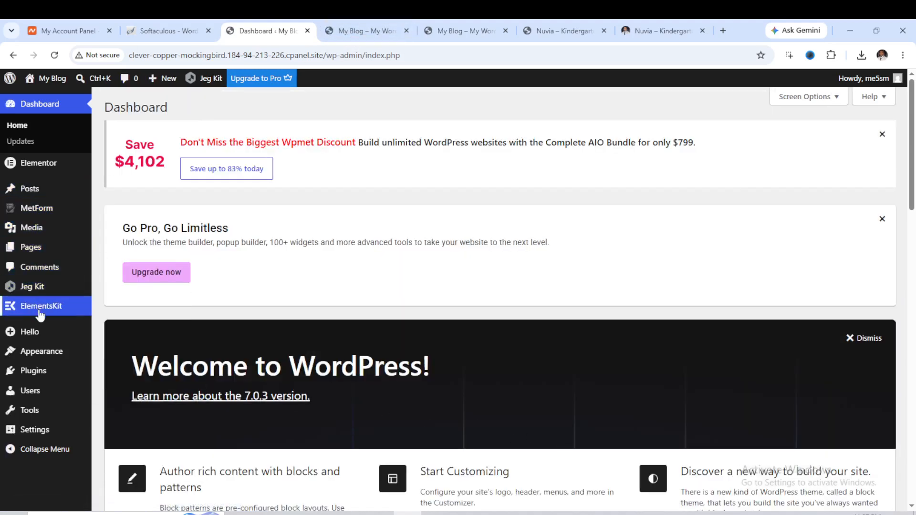
{"action": "mouse_move", "coordinate": [41, 311]}
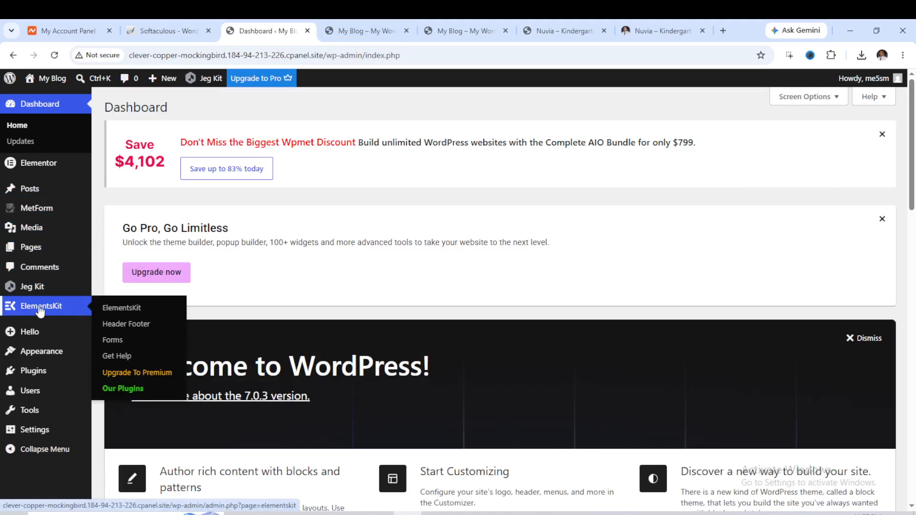
{"action": "left_click", "coordinate": [117, 327]}
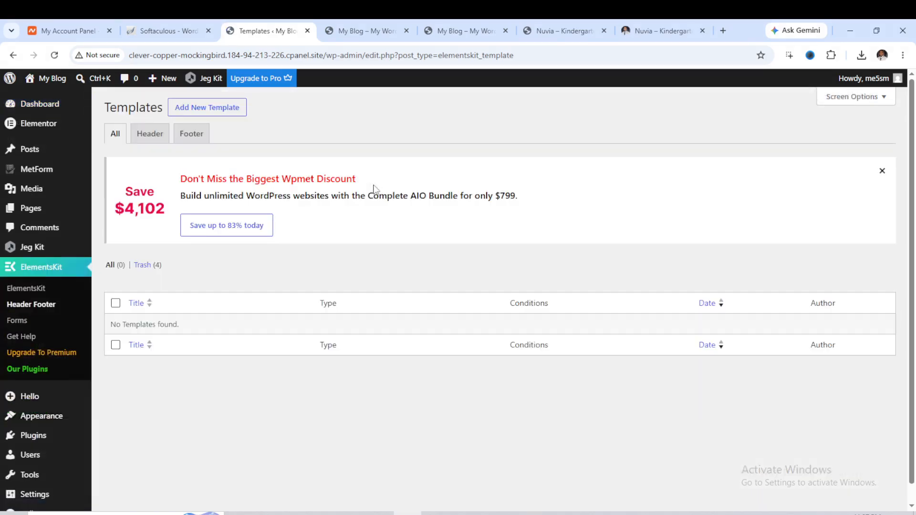
{"action": "left_click", "coordinate": [207, 109]}
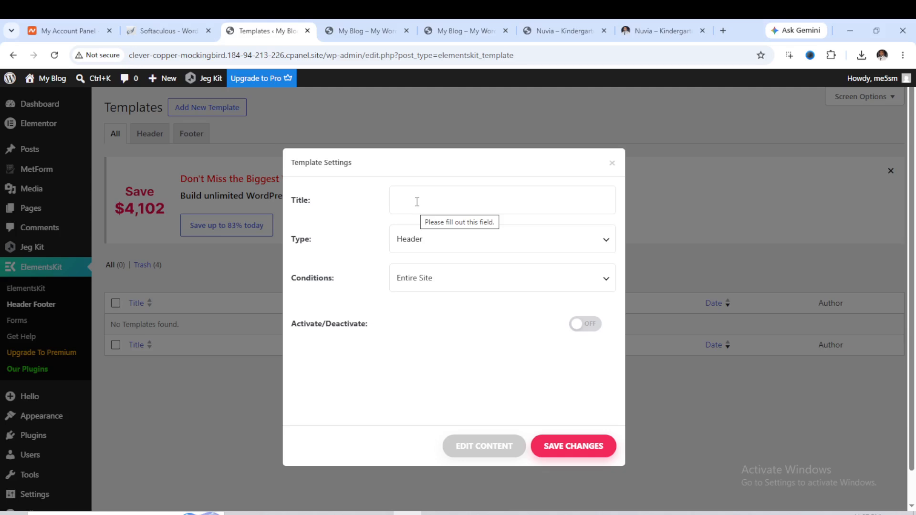
{"action": "left_click", "coordinate": [438, 204]}
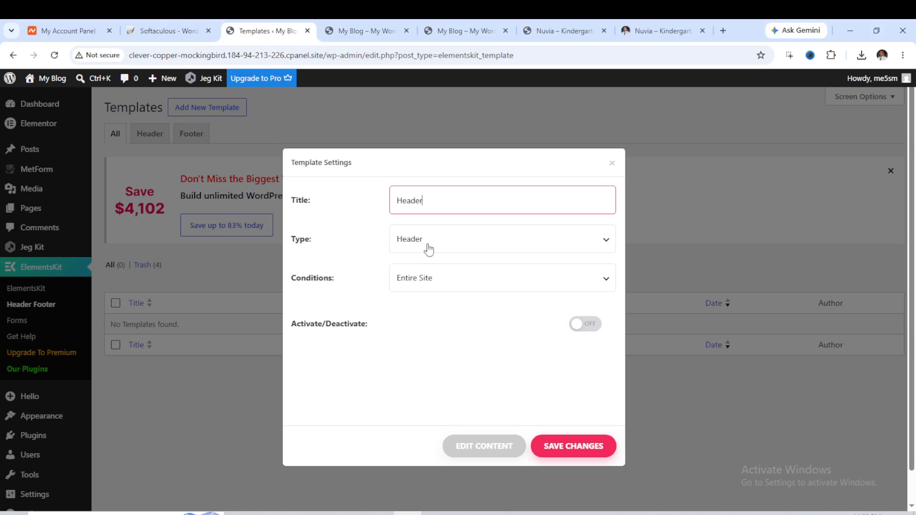
{"action": "left_click", "coordinate": [451, 249]}
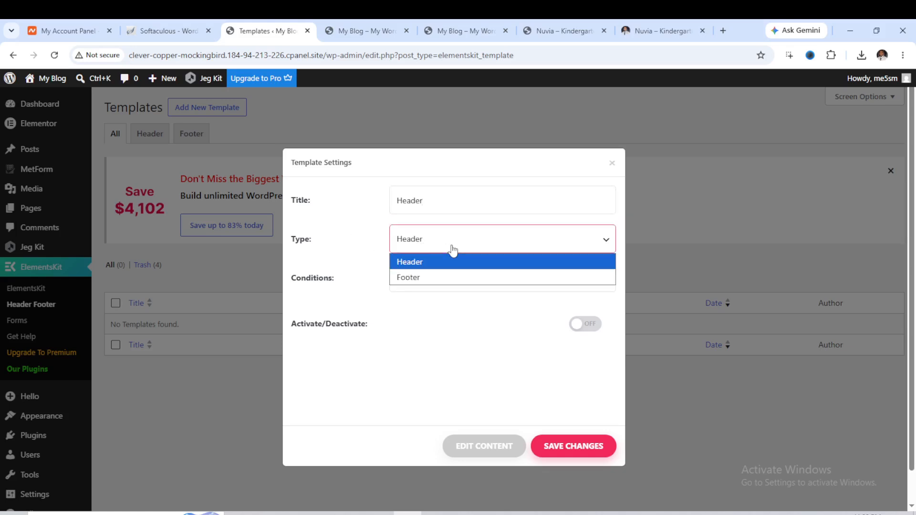
{"action": "left_click", "coordinate": [452, 250]}
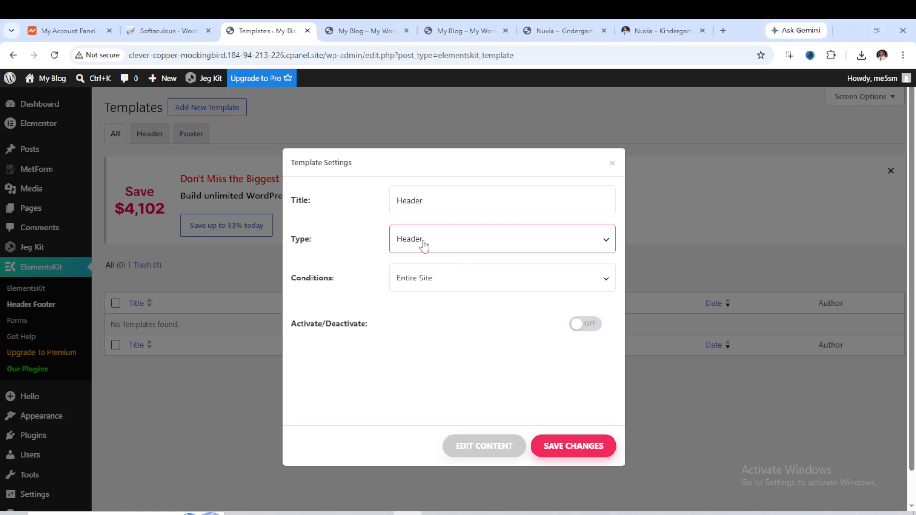
{"action": "left_click", "coordinate": [581, 325]}
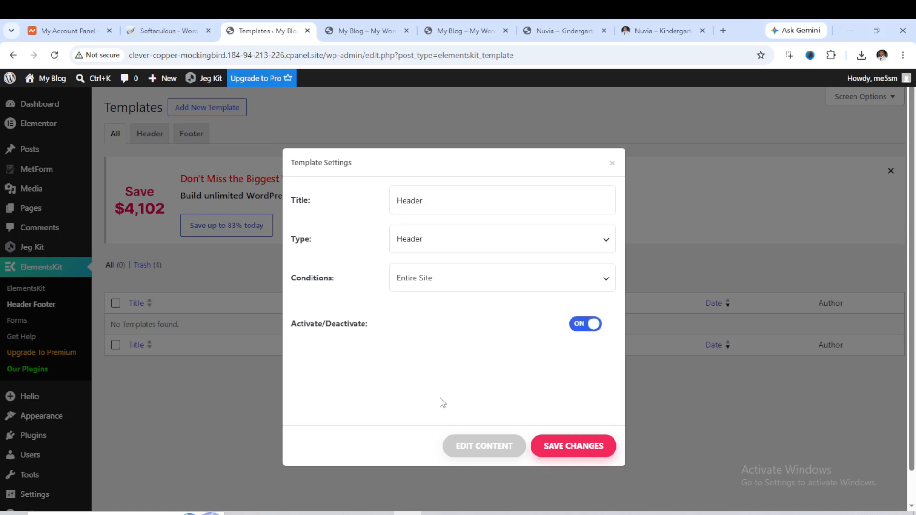
{"action": "left_click", "coordinate": [492, 450]}
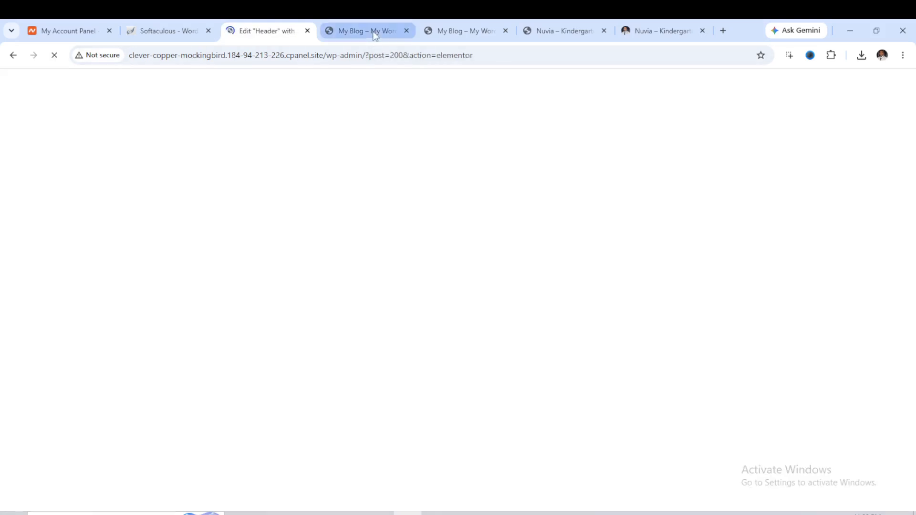
Insert the Nuvia kit's Header template into the new header from the installed template kits.
{"action": "left_click", "coordinate": [375, 33]}
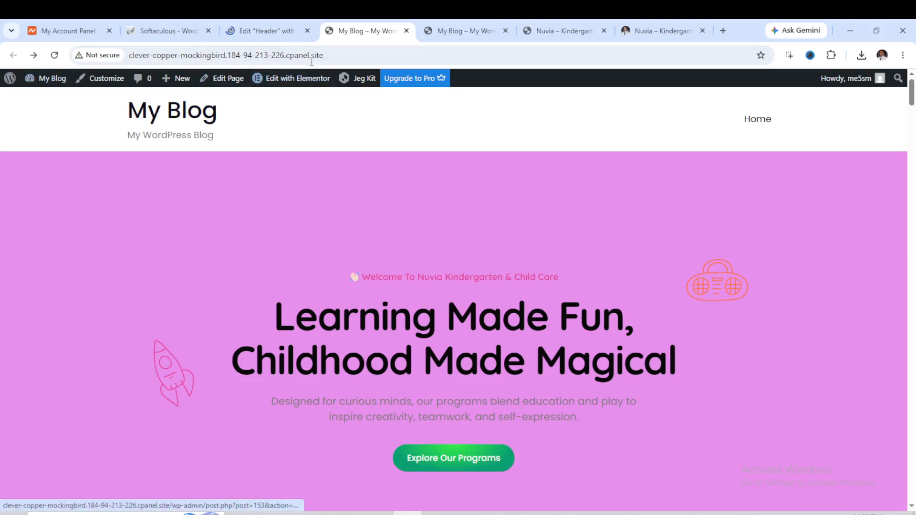
{"action": "left_click", "coordinate": [458, 33]}
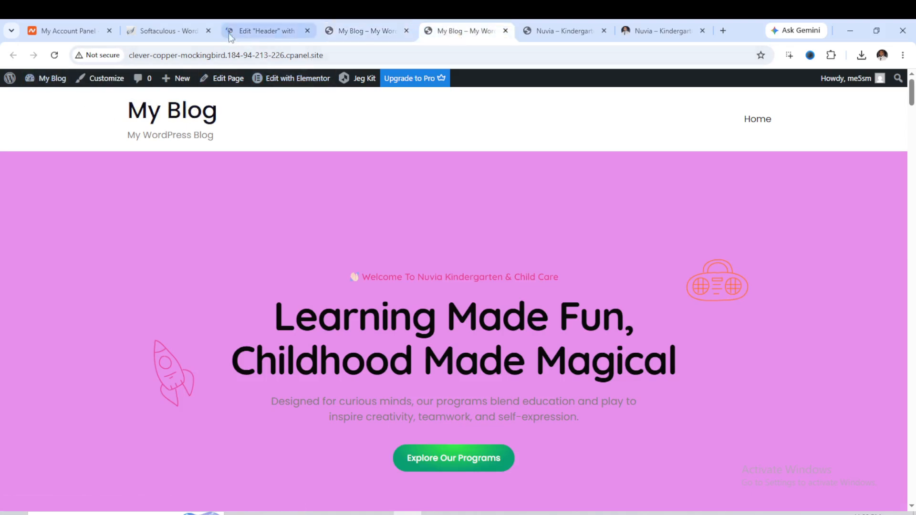
{"action": "left_click", "coordinate": [270, 31]}
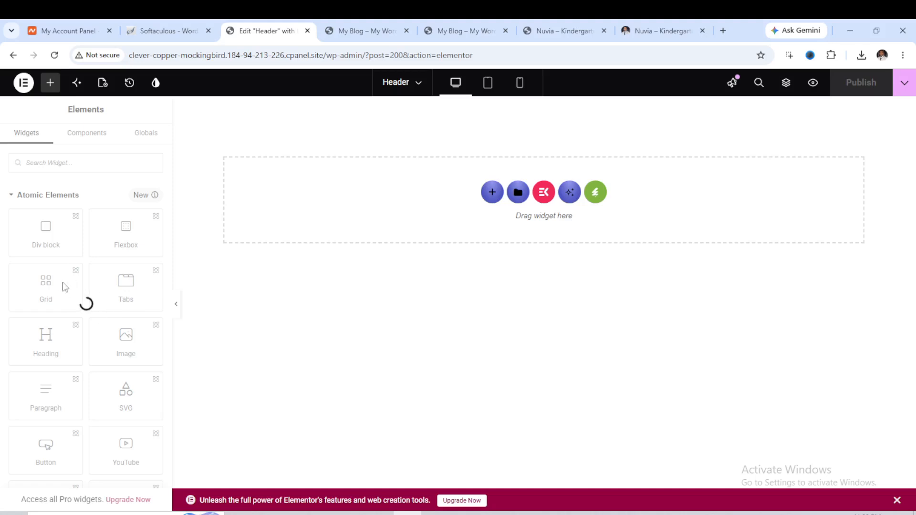
{"action": "left_click", "coordinate": [597, 202]}
{"action": "left_click", "coordinate": [596, 192]}
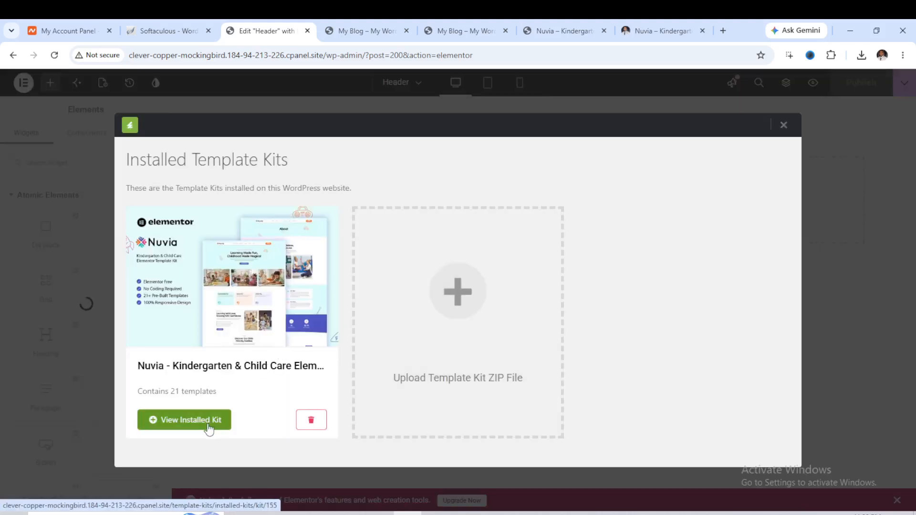
{"action": "left_click", "coordinate": [208, 423]}
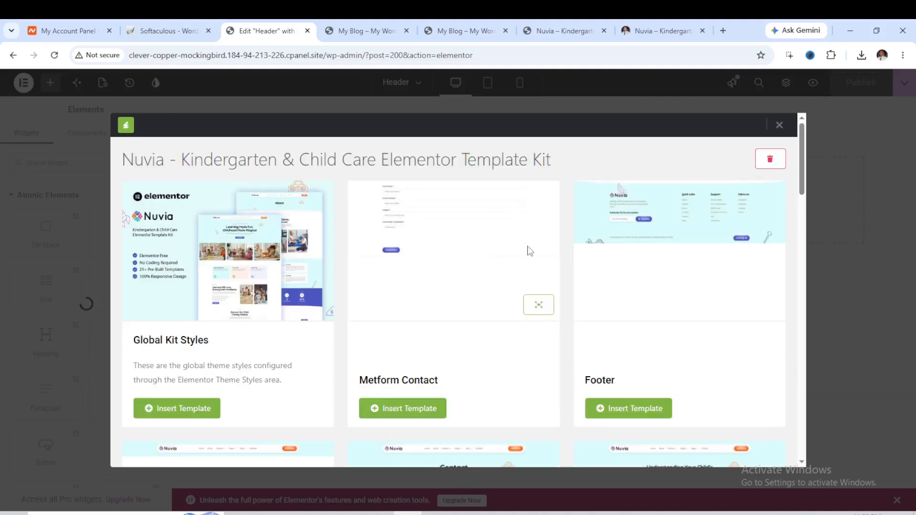
{"action": "scroll", "coordinate": [493, 330], "scroll_direction": "down", "scroll_amount": 2}
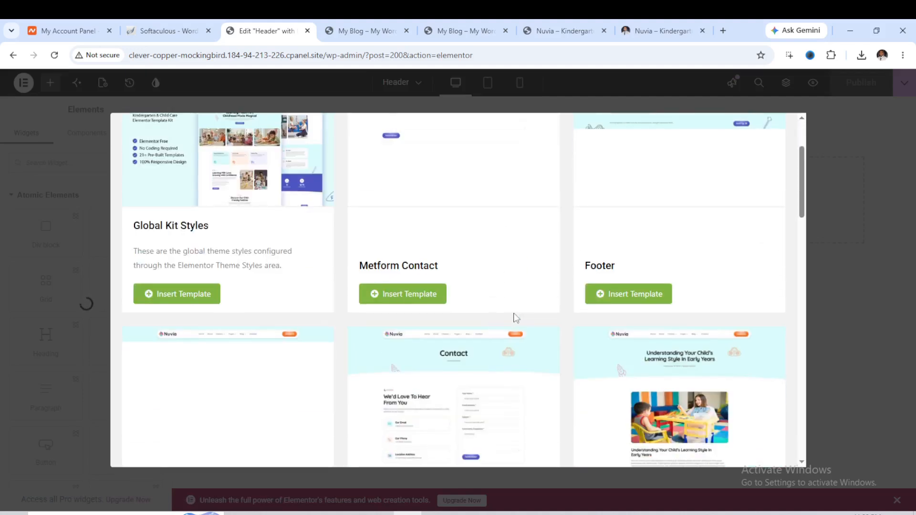
{"action": "scroll", "coordinate": [330, 300], "scroll_direction": "down", "scroll_amount": 3}
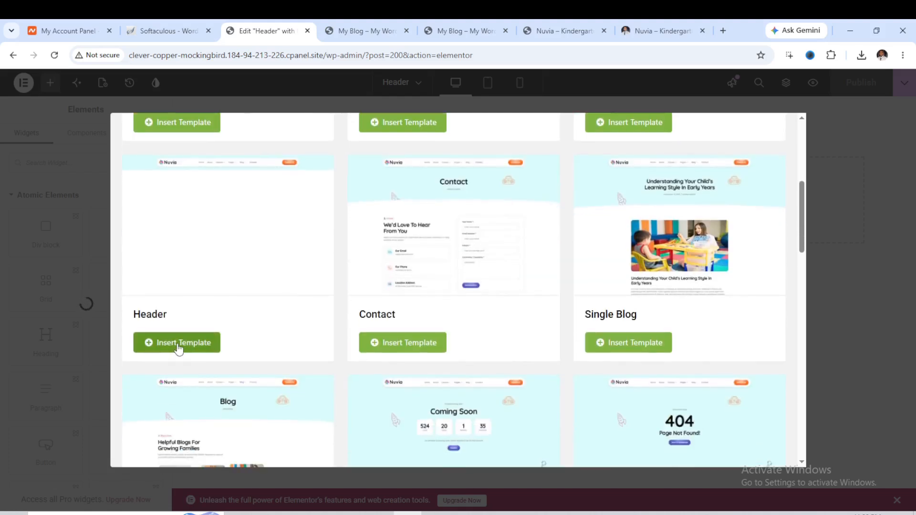
{"action": "left_click", "coordinate": [178, 346]}
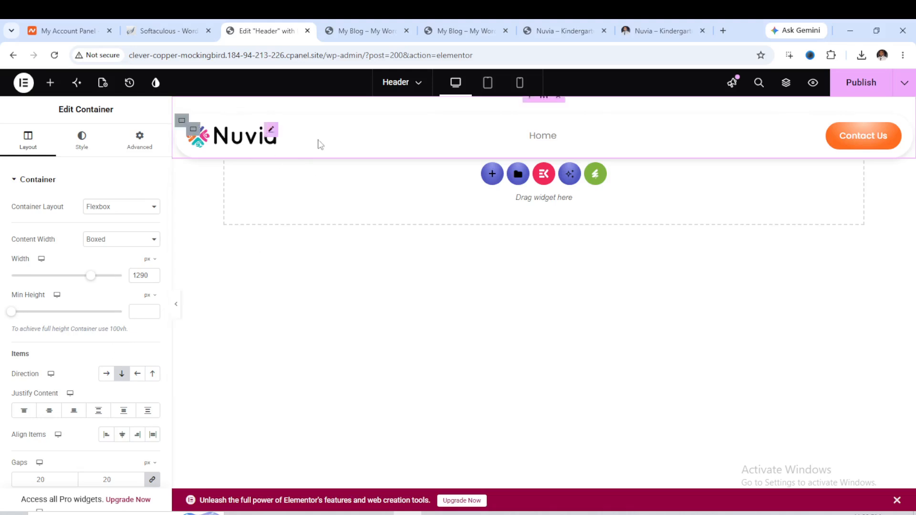
Set the header's nav menu widget to use the "menu" menu and publish the header.
{"action": "left_click", "coordinate": [564, 139]}
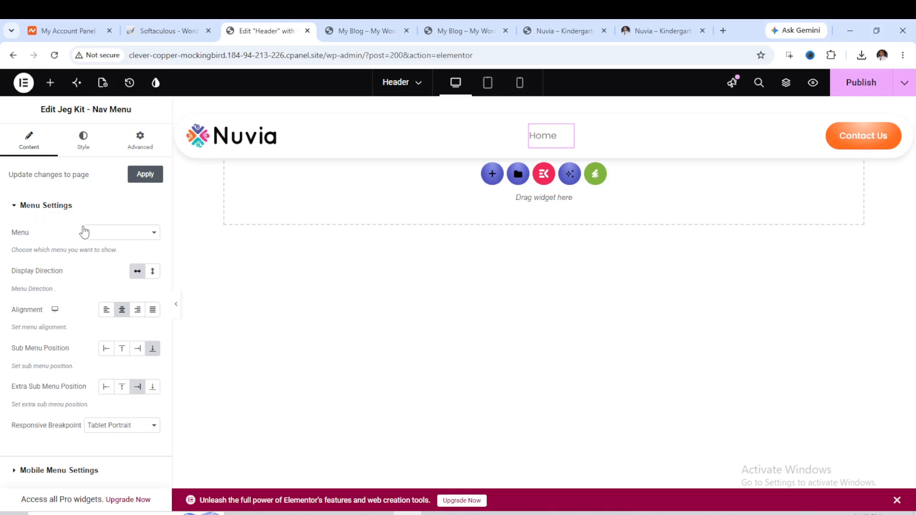
{"action": "left_click", "coordinate": [153, 236]}
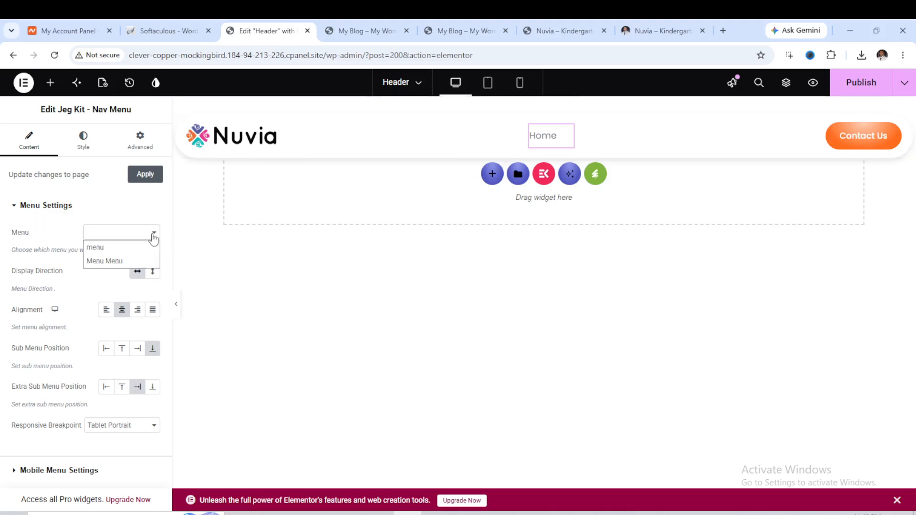
{"action": "left_click", "coordinate": [127, 253]}
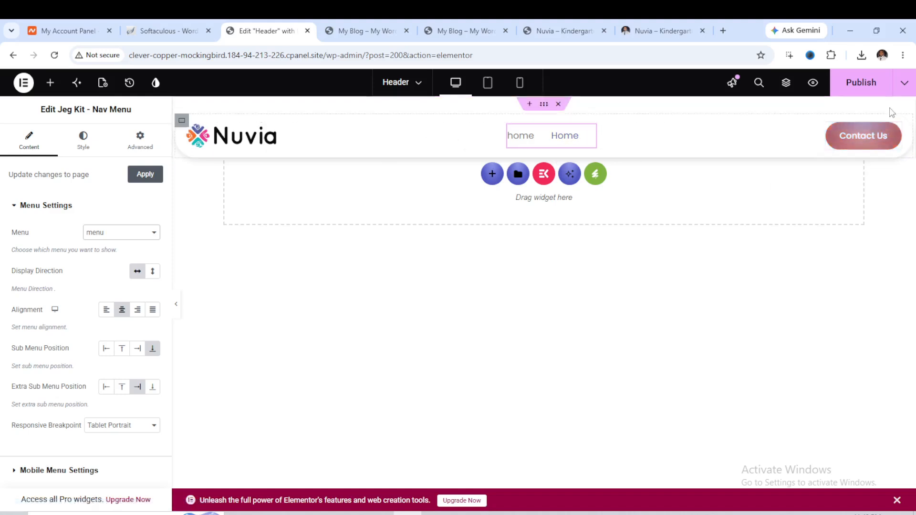
{"action": "left_click", "coordinate": [874, 95]}
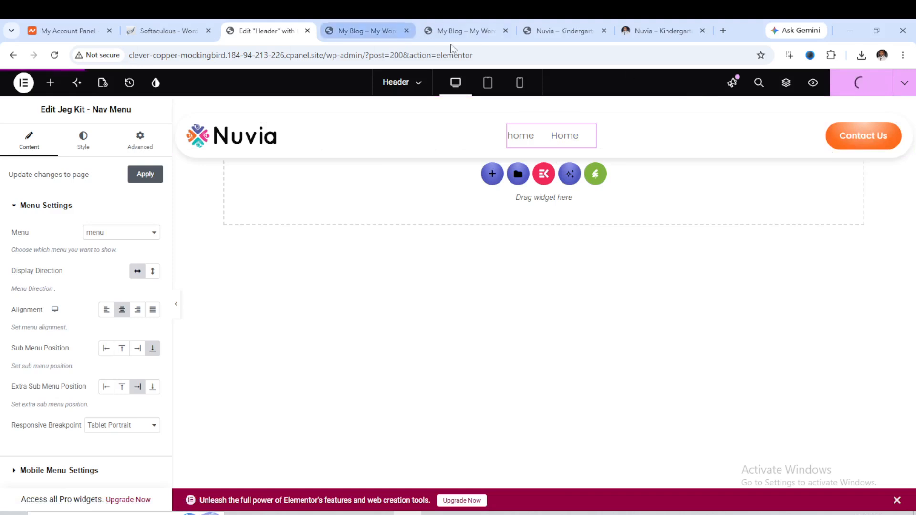
Reload the live site and review the new header, then return to the header editor.
{"action": "left_click", "coordinate": [375, 37]}
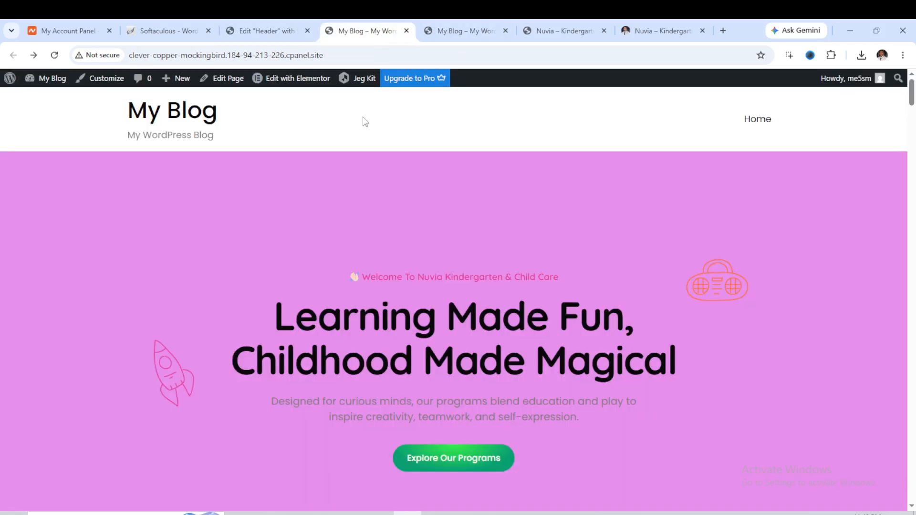
{"action": "key", "text": "F5"}
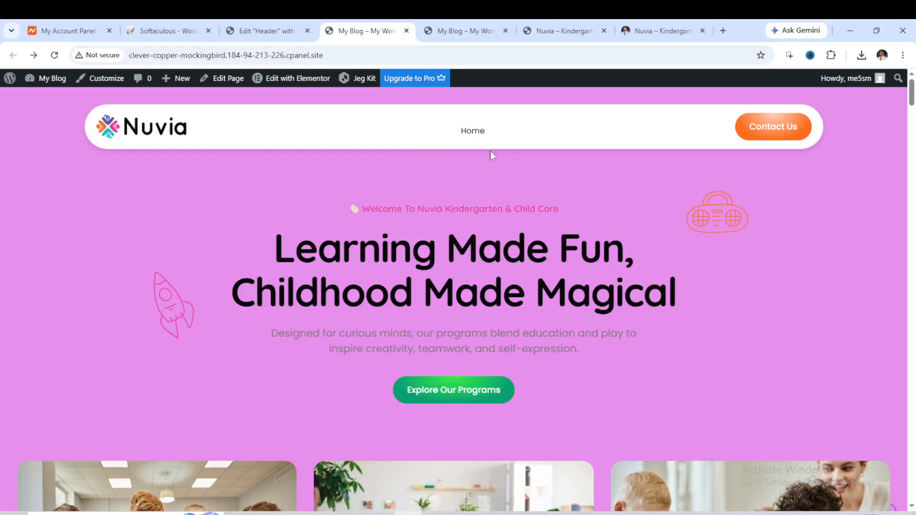
{"action": "scroll", "coordinate": [606, 154], "scroll_direction": "down", "scroll_amount": 2}
{"action": "scroll", "coordinate": [614, 156], "scroll_direction": "up", "scroll_amount": 2}
{"action": "left_click", "coordinate": [285, 33]}
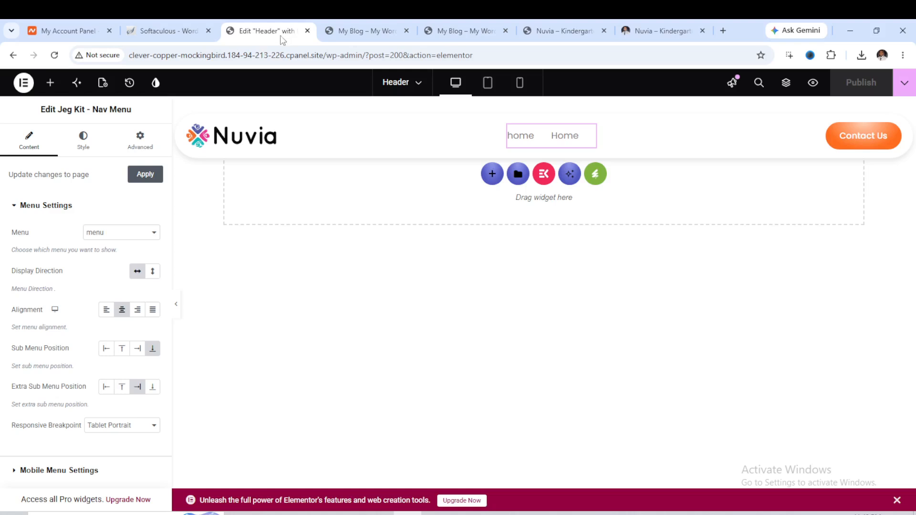
Create an activated Footer template for the entire site titled Footer and open its content for editing.
{"action": "left_click", "coordinate": [13, 55]}
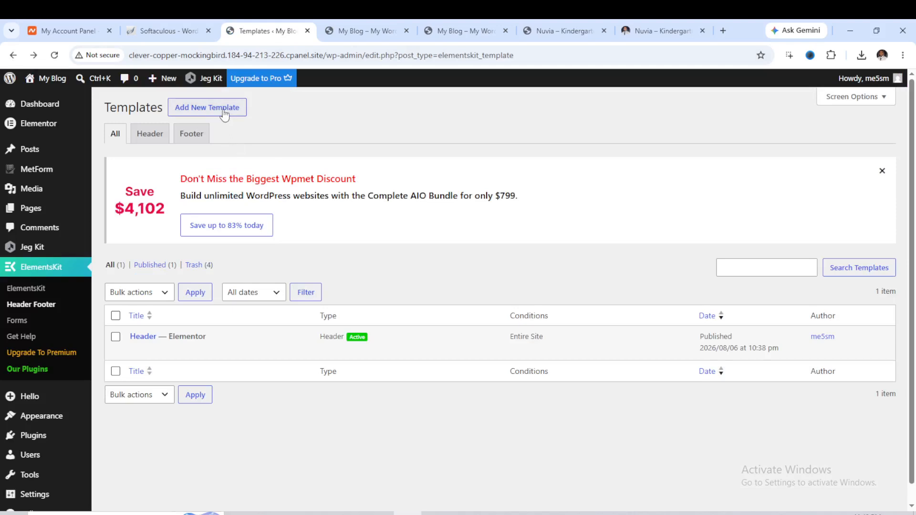
{"action": "left_click", "coordinate": [224, 111]}
{"action": "left_click", "coordinate": [435, 205]}
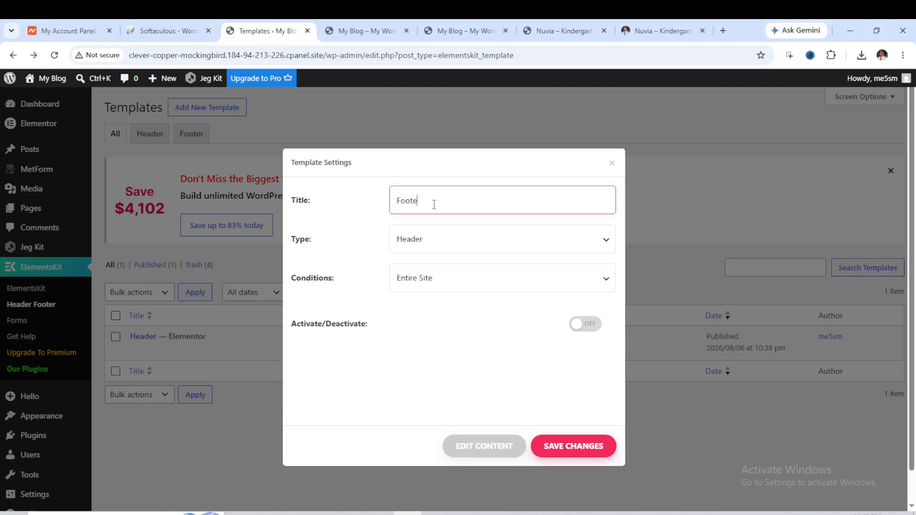
{"action": "left_click", "coordinate": [437, 239]}
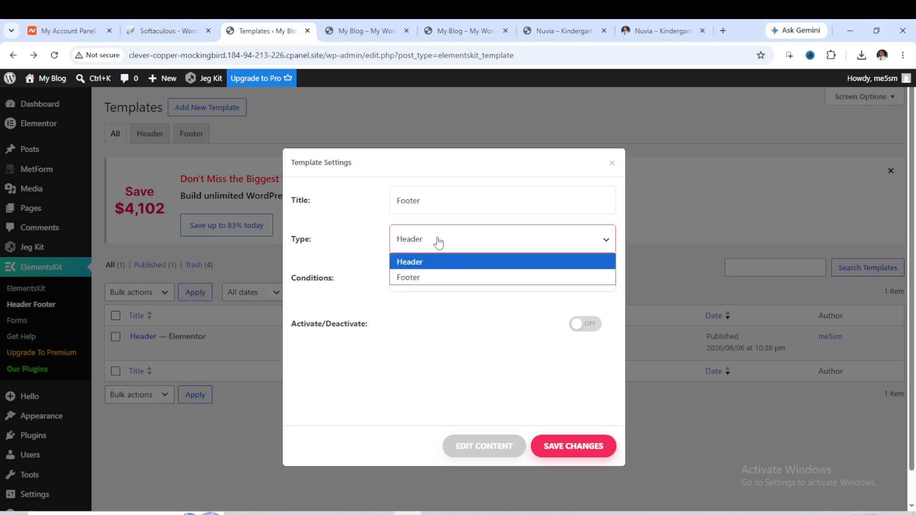
{"action": "left_click", "coordinate": [436, 277]}
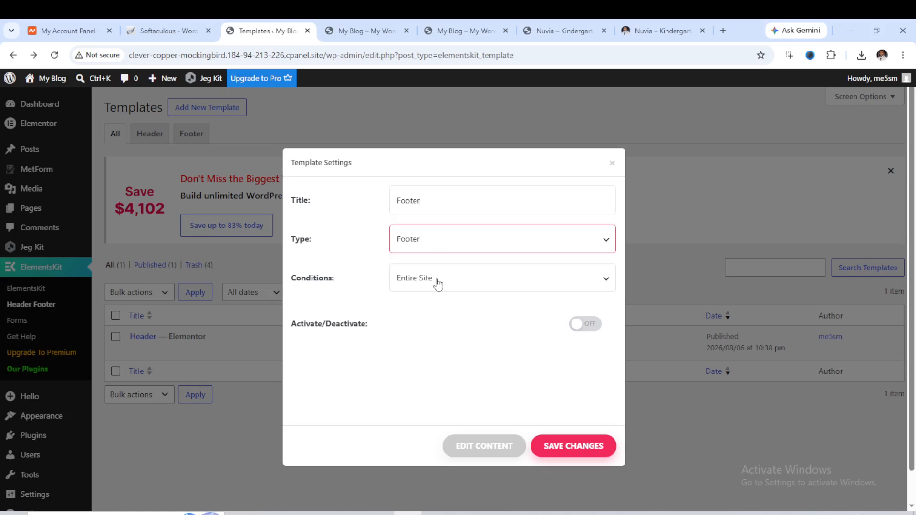
{"action": "left_click", "coordinate": [578, 323]}
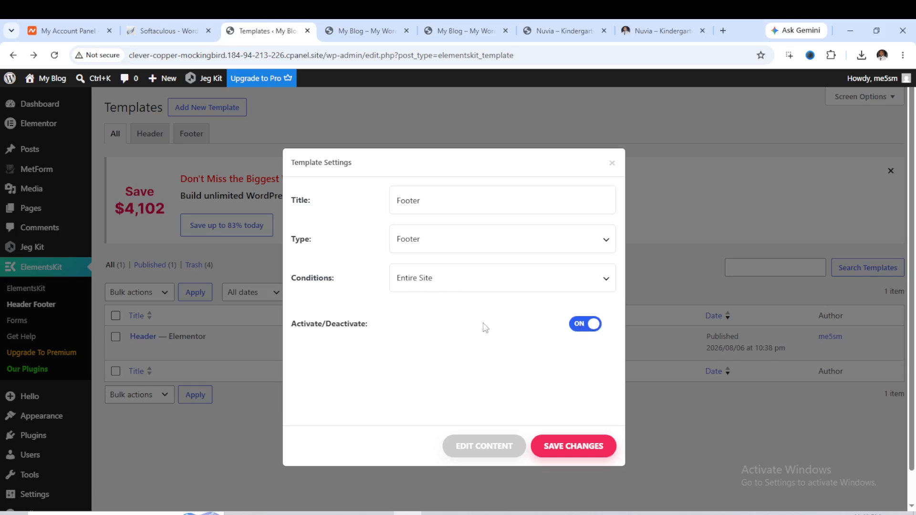
{"action": "left_click", "coordinate": [492, 450]}
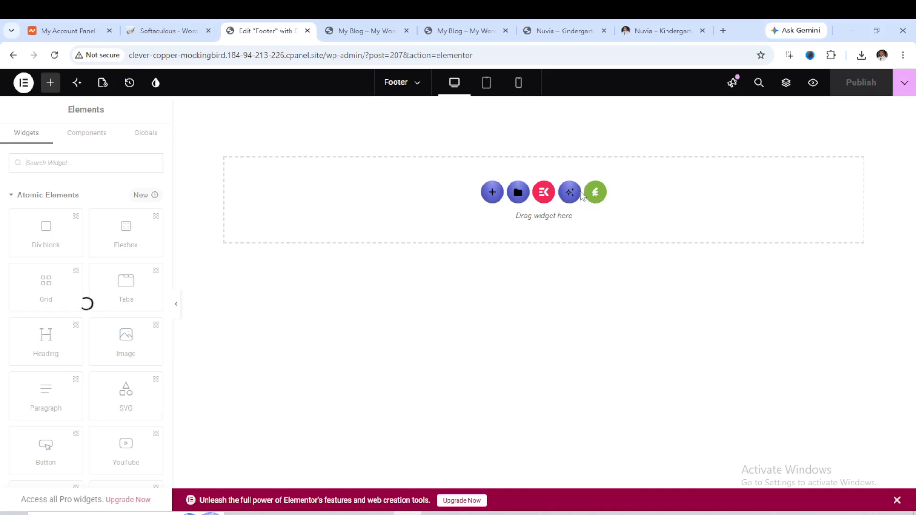
Insert the Nuvia kit's Footer template into the footer and select its logo and newsletter subscribe widgets.
{"action": "left_click", "coordinate": [597, 195]}
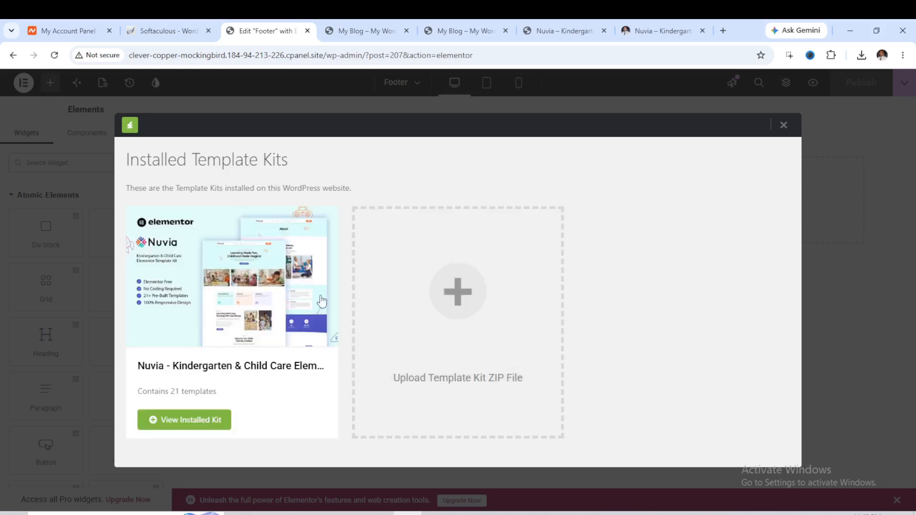
{"action": "left_click", "coordinate": [190, 420]}
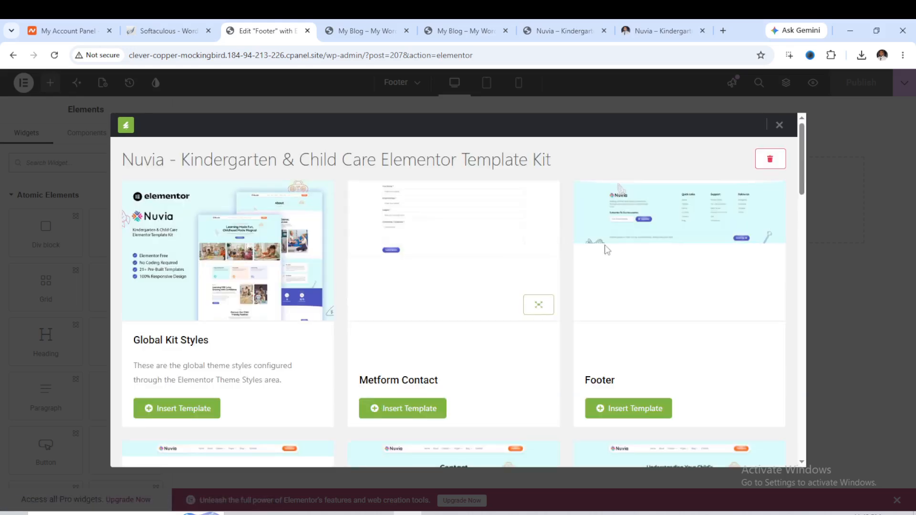
{"action": "left_click", "coordinate": [637, 411]}
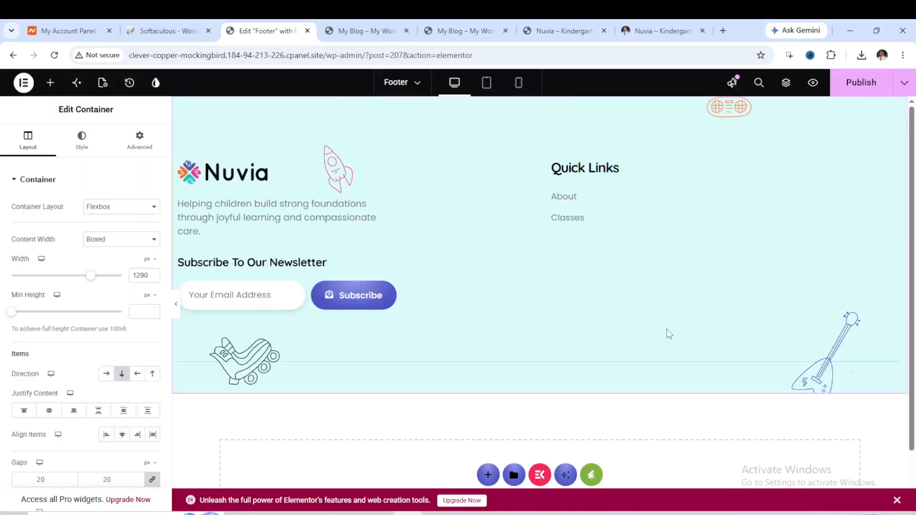
{"action": "left_click", "coordinate": [262, 174]}
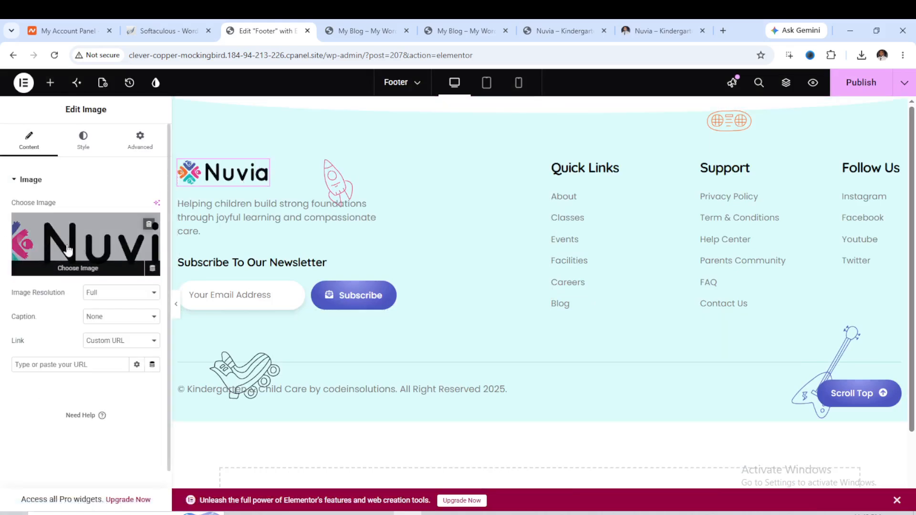
{"action": "left_click", "coordinate": [375, 300]}
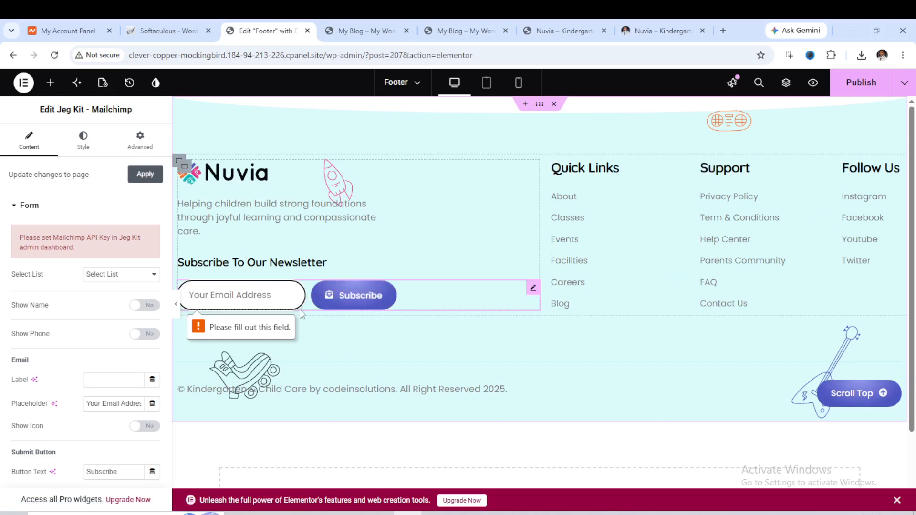
Review the newsletter subscribe widget's form and submit button settings.
{"action": "scroll", "coordinate": [143, 340], "scroll_direction": "down", "scroll_amount": 4}
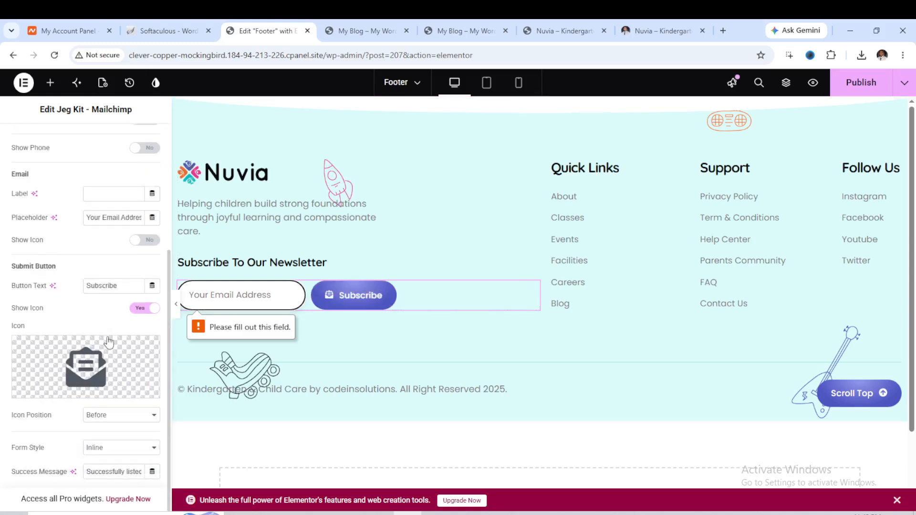
{"action": "left_click", "coordinate": [345, 302]}
{"action": "scroll", "coordinate": [82, 327], "scroll_direction": "up", "scroll_amount": 4}
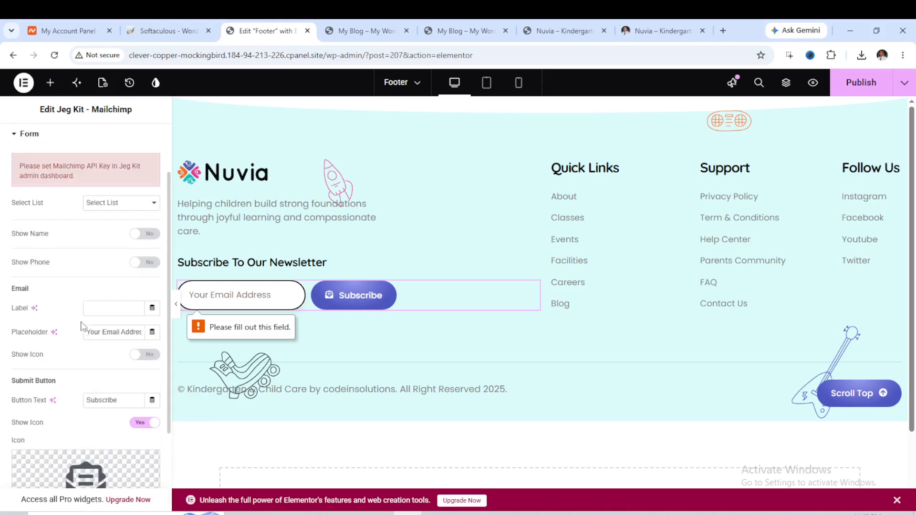
{"action": "scroll", "coordinate": [84, 307], "scroll_direction": "up", "scroll_amount": 1}
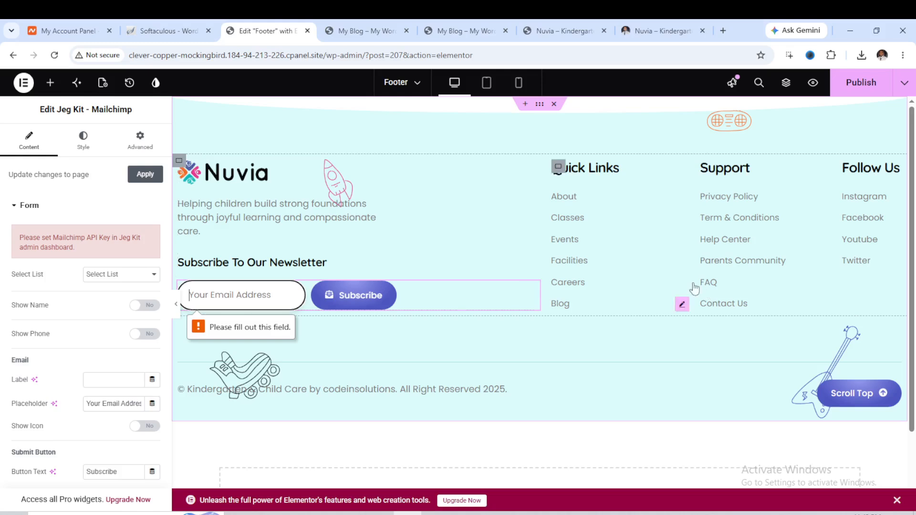
Copy the live site's home URL and paste it as the link of the footer's Scroll Top button.
{"action": "left_click", "coordinate": [866, 397]}
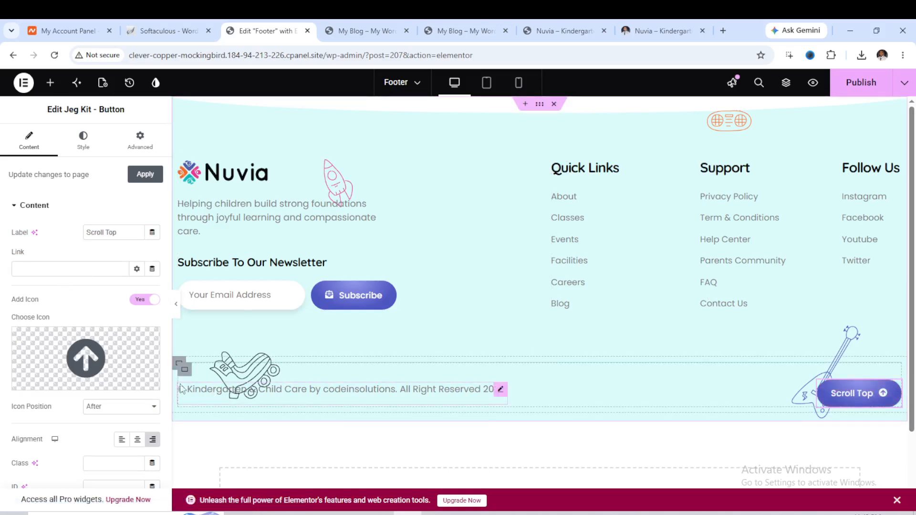
{"action": "scroll", "coordinate": [285, 392], "scroll_direction": "down", "scroll_amount": 2}
{"action": "scroll", "coordinate": [123, 377], "scroll_direction": "down", "scroll_amount": 1}
{"action": "scroll", "coordinate": [123, 377], "scroll_direction": "up", "scroll_amount": 1}
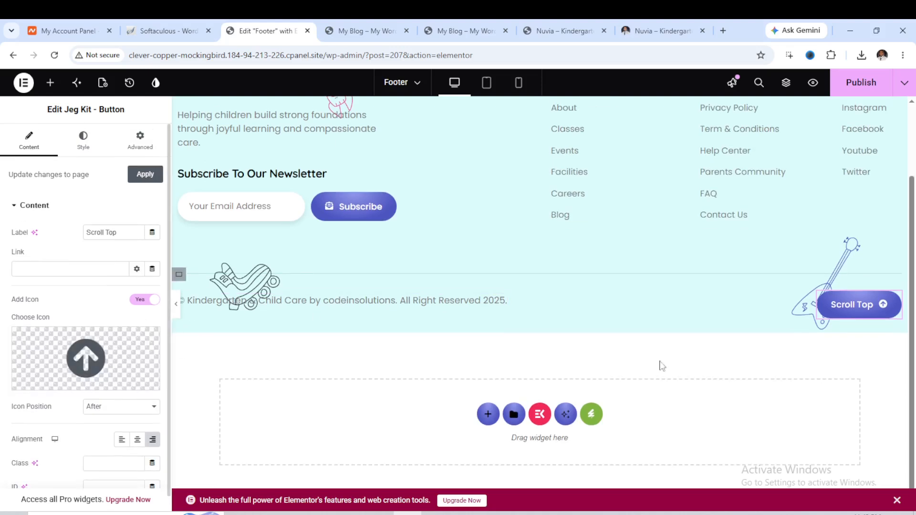
{"action": "scroll", "coordinate": [867, 350], "scroll_direction": "up", "scroll_amount": 2}
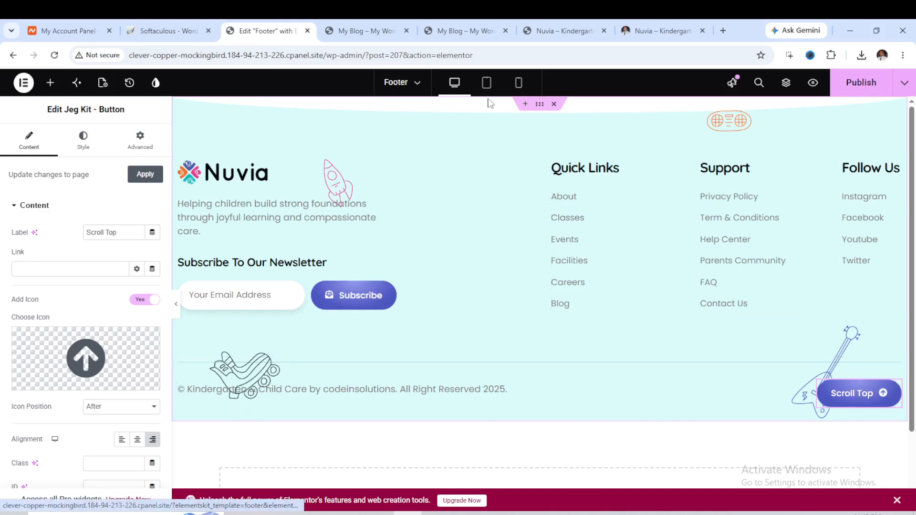
{"action": "left_click", "coordinate": [469, 32]}
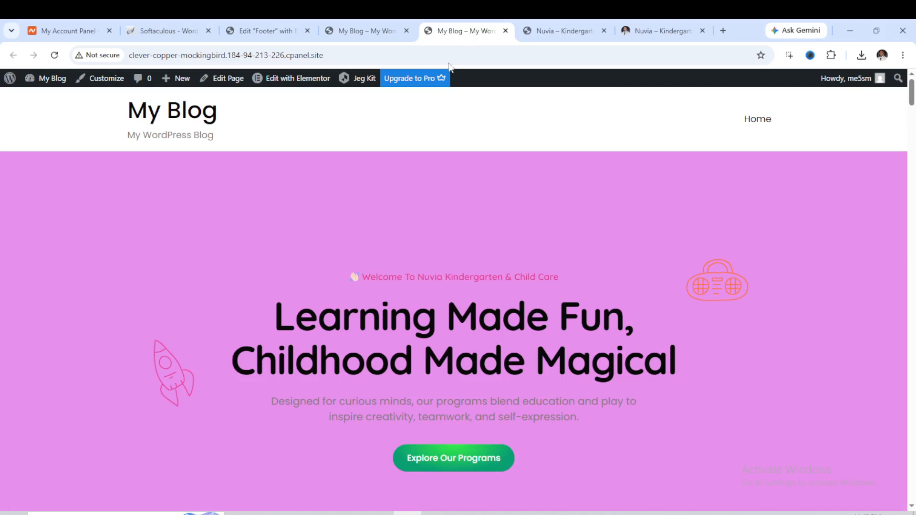
{"action": "left_click", "coordinate": [166, 56]}
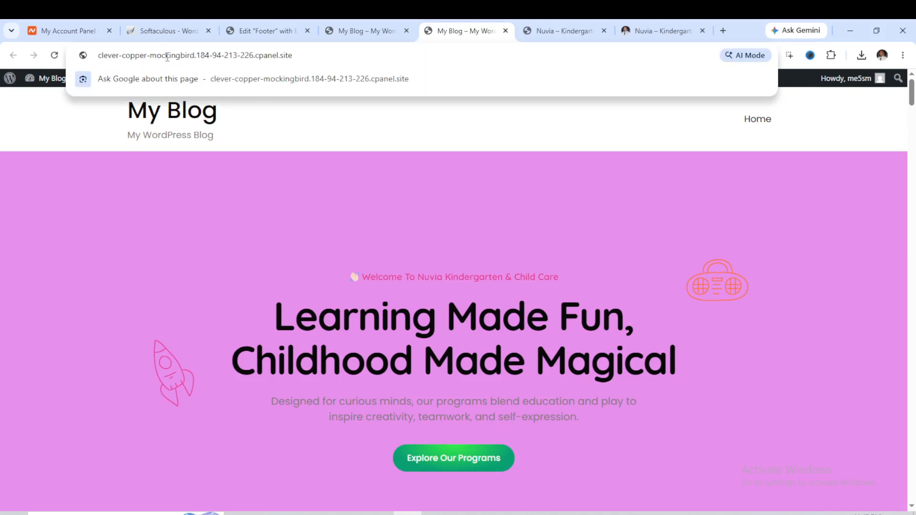
{"action": "triple_click", "coordinate": [167, 56]}
{"action": "right_click", "coordinate": [167, 56]}
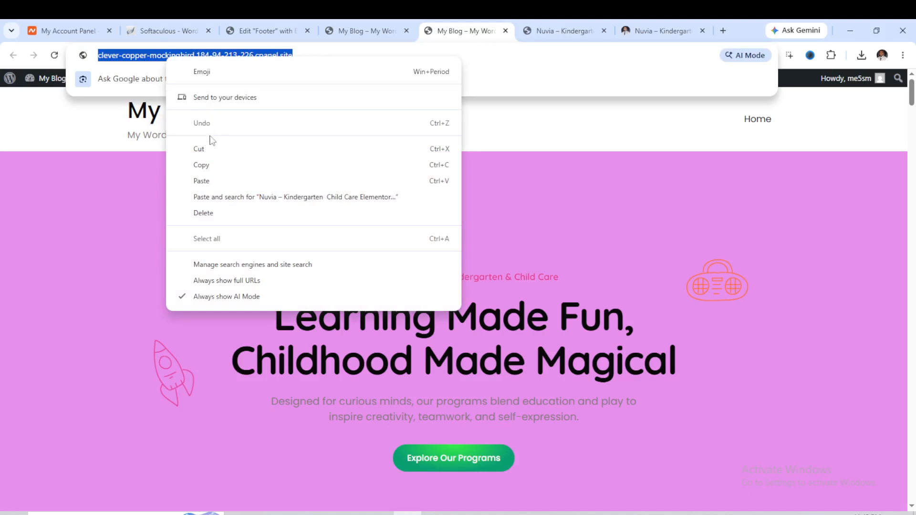
{"action": "left_click", "coordinate": [208, 165]}
{"action": "left_click", "coordinate": [256, 37]}
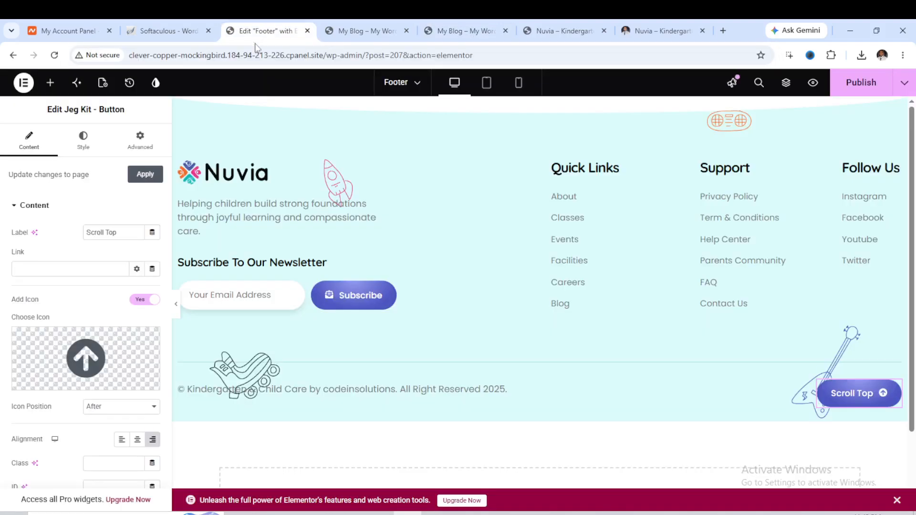
{"action": "right_click", "coordinate": [25, 269]}
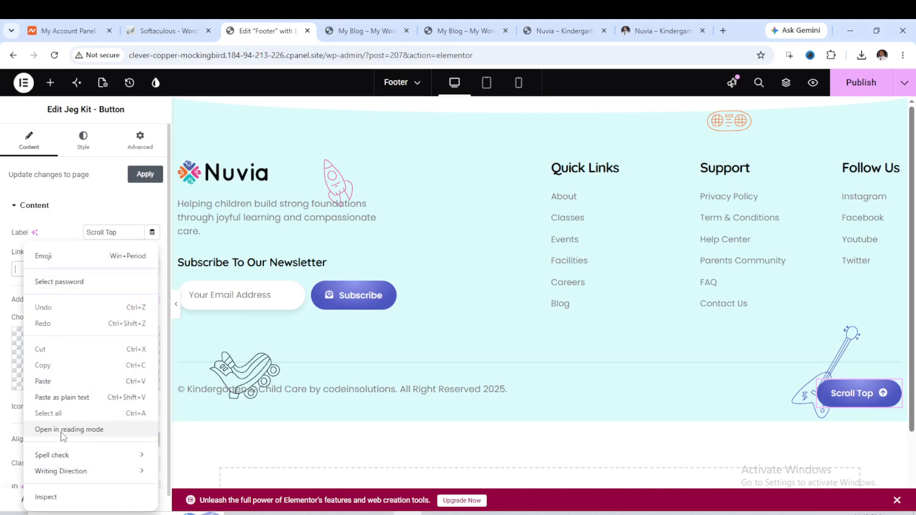
{"action": "left_click", "coordinate": [58, 381]}
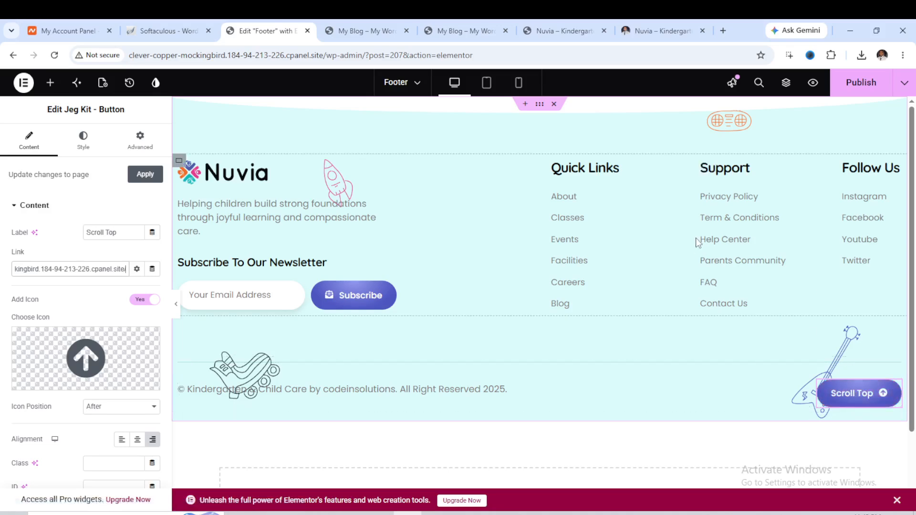
Paste the site's home URL as the link of the About quick link heading, then publish the footer.
{"action": "left_click", "coordinate": [568, 206]}
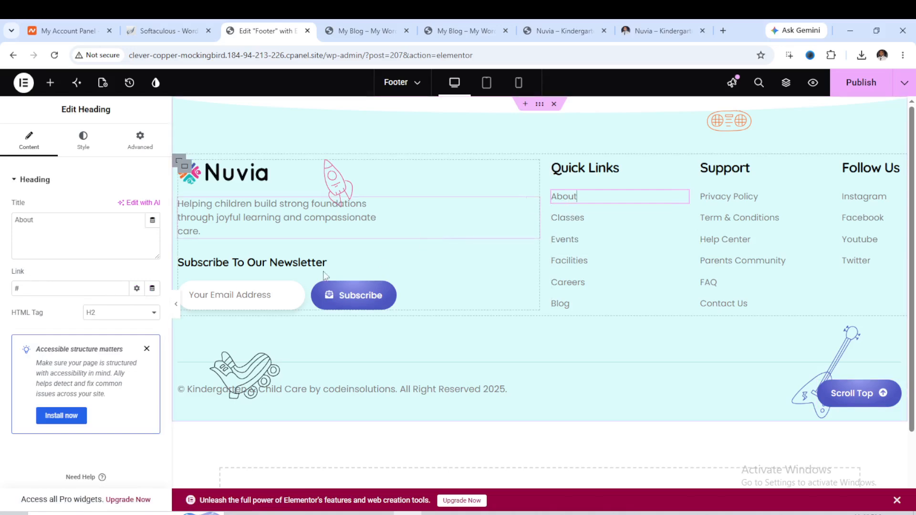
{"action": "double_click", "coordinate": [19, 287]}
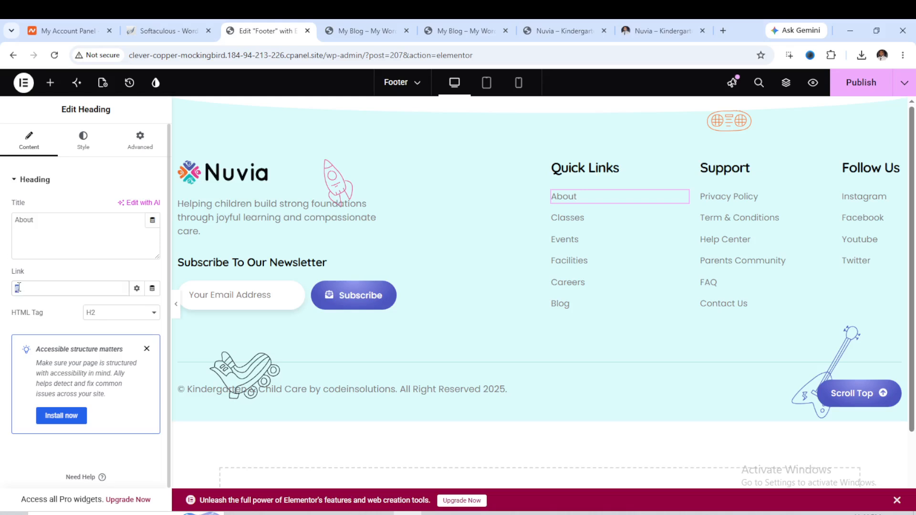
{"action": "right_click", "coordinate": [19, 288]}
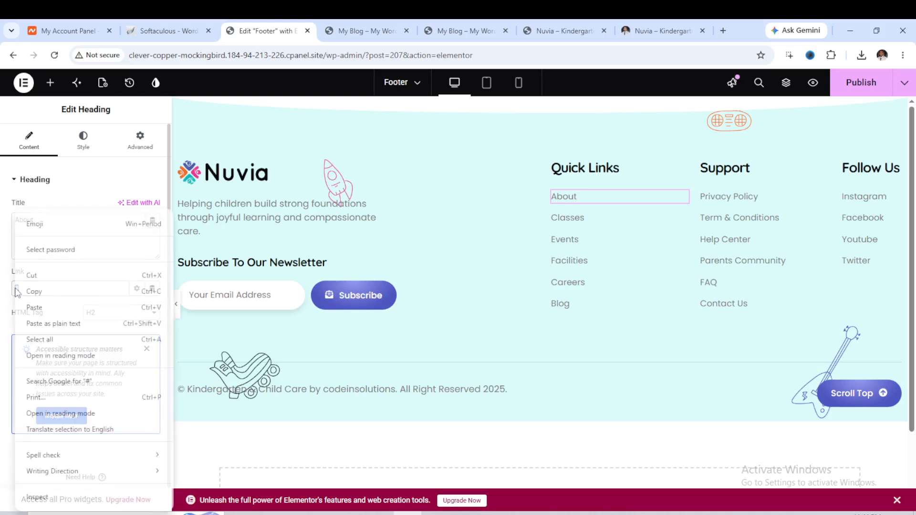
{"action": "left_click", "coordinate": [32, 306]}
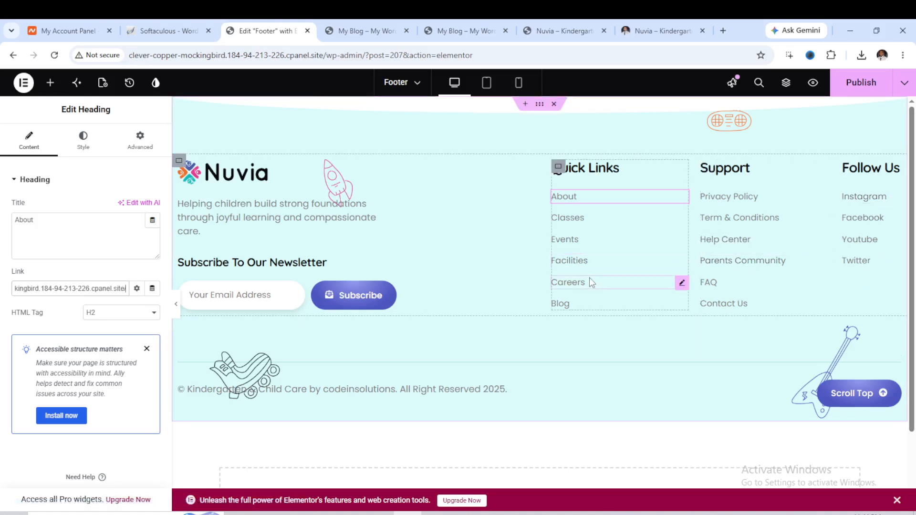
{"action": "left_click", "coordinate": [857, 88]}
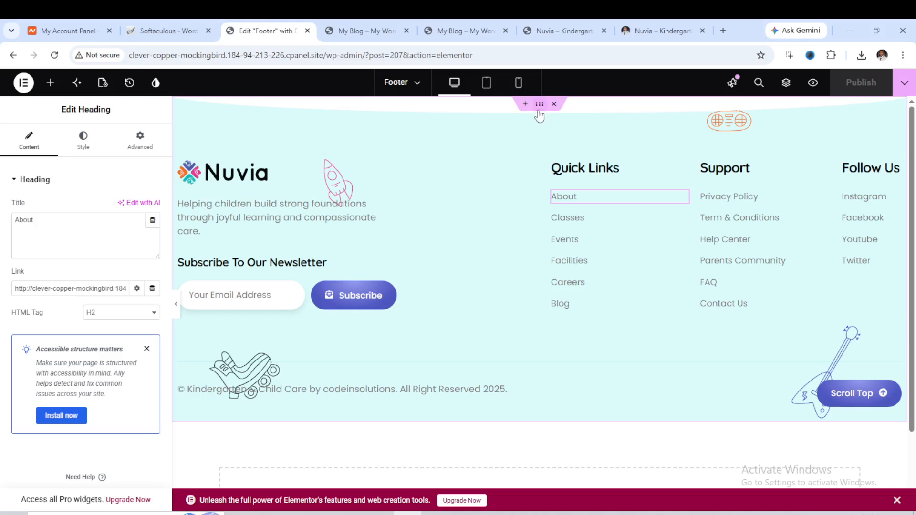
Set the footer container's background colour to dark navy #05113D and publish the footer.
{"action": "left_click", "coordinate": [540, 109]}
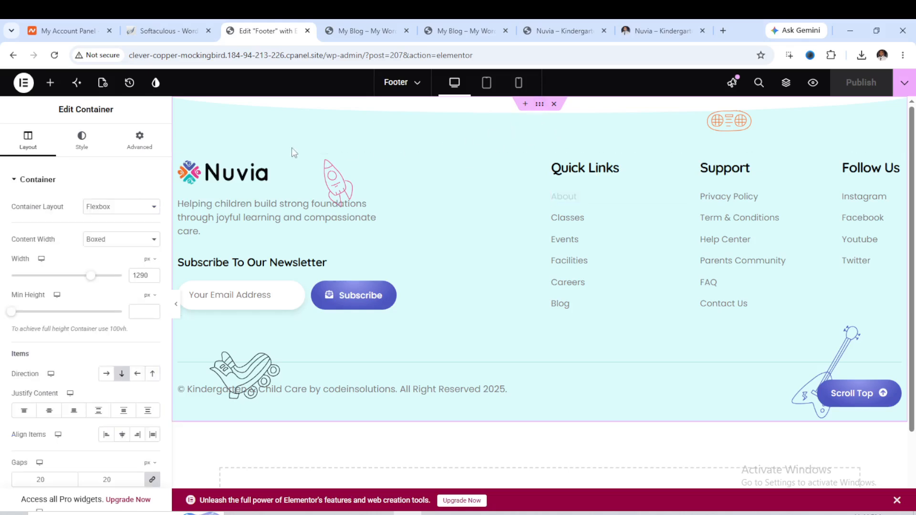
{"action": "left_click", "coordinate": [84, 148]}
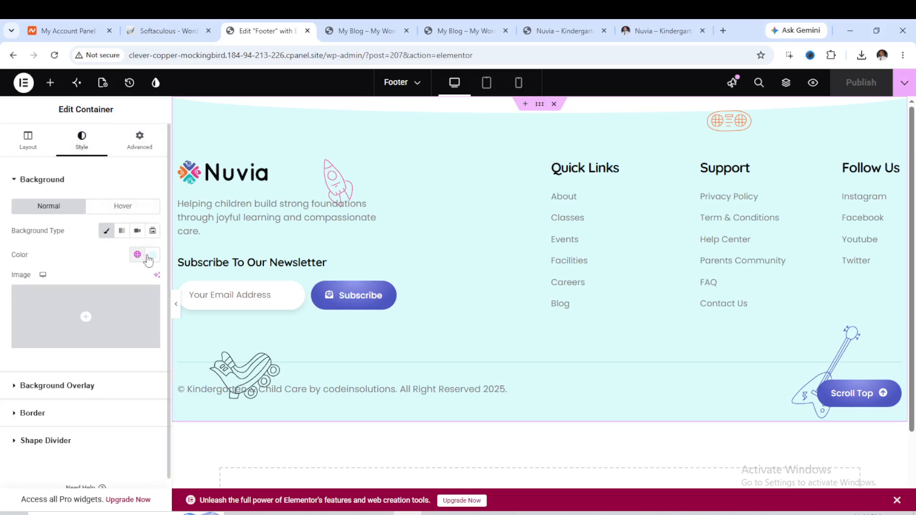
{"action": "left_click", "coordinate": [152, 256]}
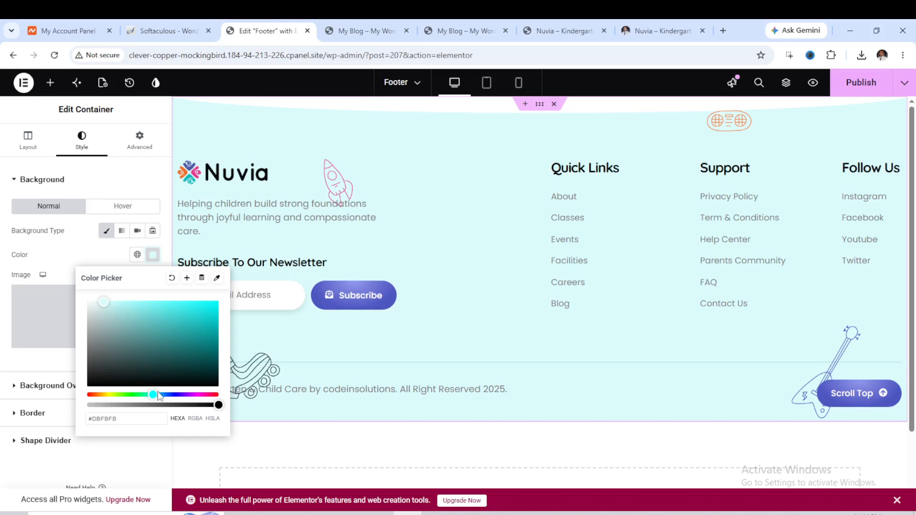
{"action": "mouse_move", "coordinate": [153, 395]}
{"action": "left_mouse_down"}
{"action": "mouse_move", "coordinate": [179, 396]}
{"action": "mouse_move", "coordinate": [170, 396]}
{"action": "left_mouse_up"}
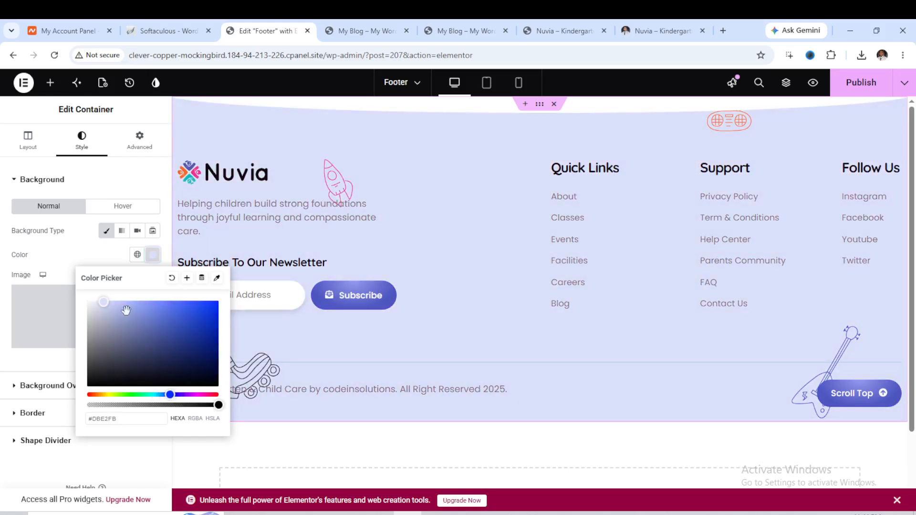
{"action": "mouse_move", "coordinate": [102, 302]}
{"action": "left_mouse_down"}
{"action": "mouse_move", "coordinate": [211, 319]}
{"action": "mouse_move", "coordinate": [207, 366]}
{"action": "left_mouse_up"}
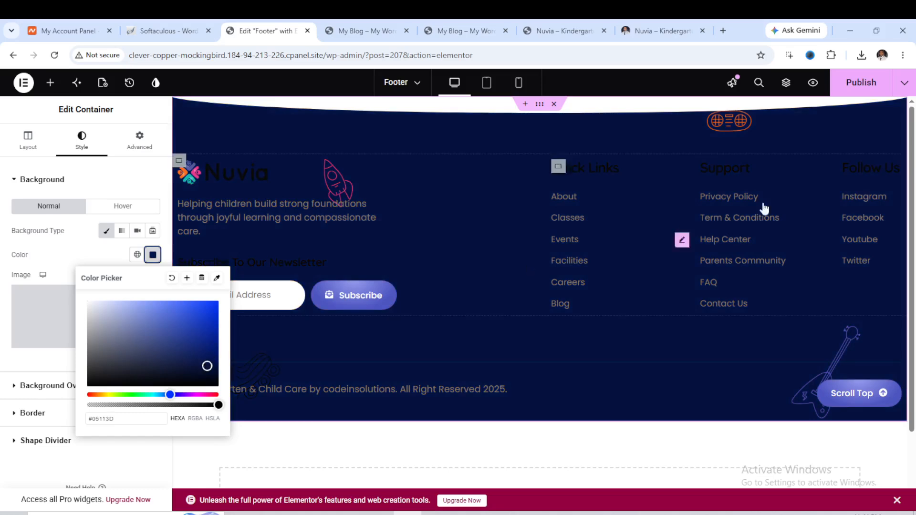
{"action": "left_click", "coordinate": [868, 88]}
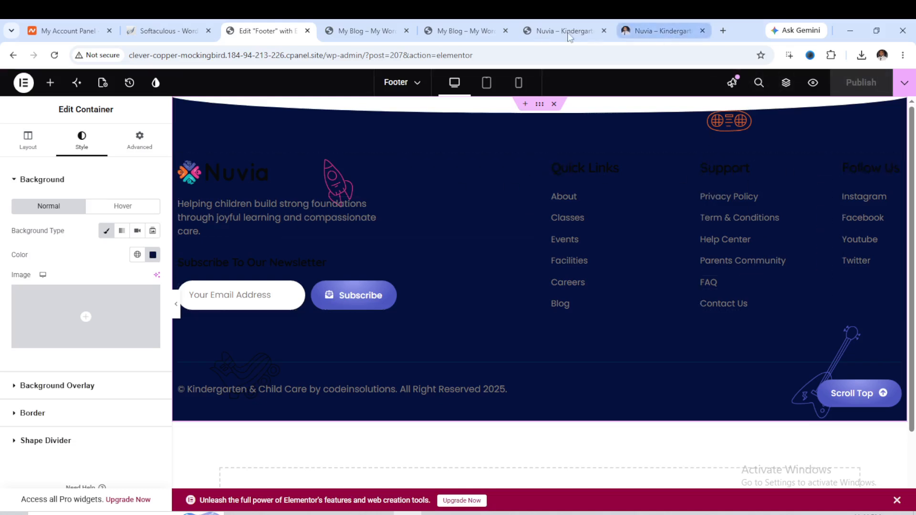
Reload the live site and scroll down through the page to review the new footer.
{"action": "left_click", "coordinate": [367, 30]}
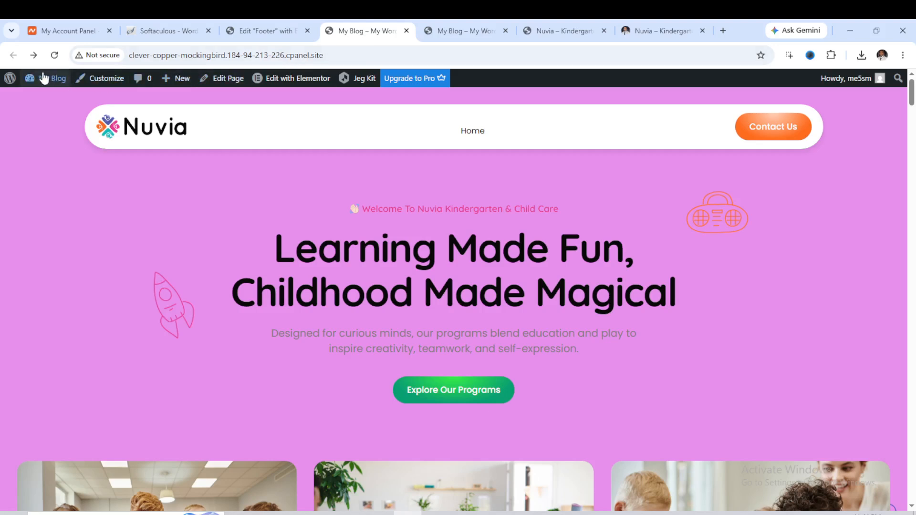
{"action": "left_click", "coordinate": [55, 54]}
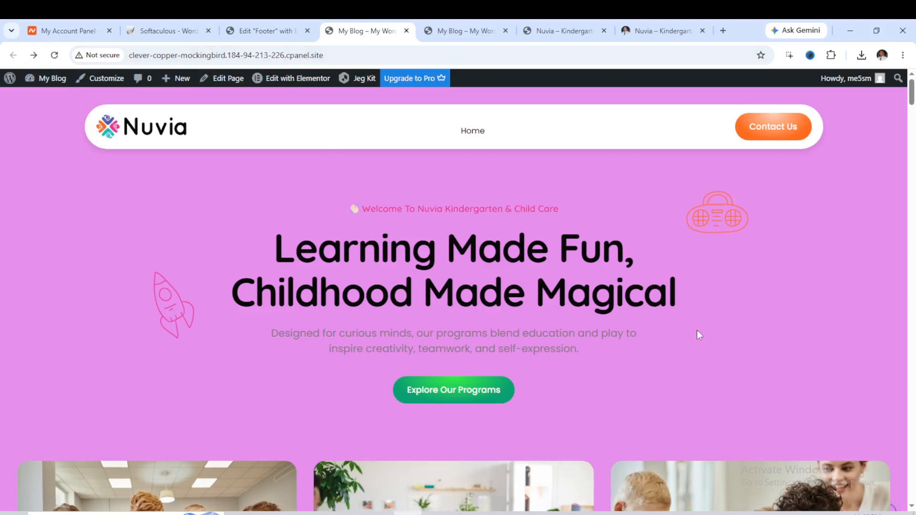
{"action": "scroll", "coordinate": [765, 377], "scroll_direction": "down", "scroll_amount": 10}
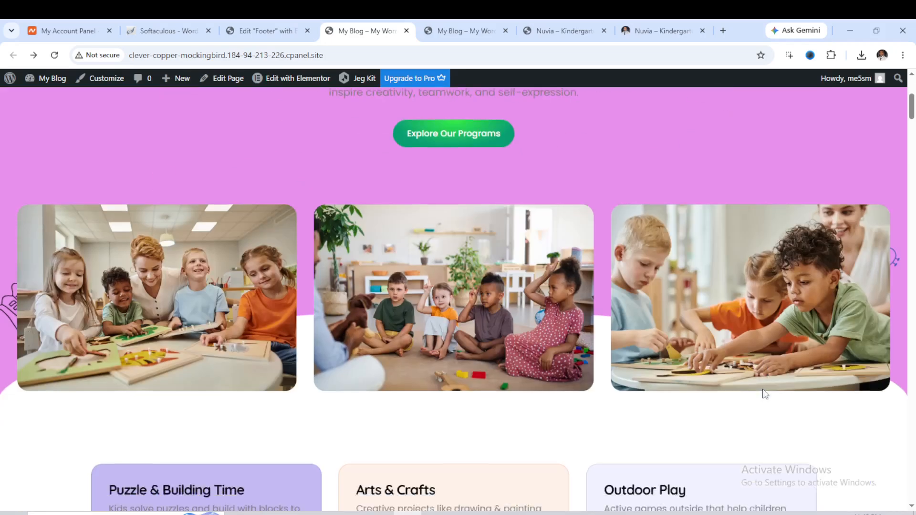
{"action": "scroll", "coordinate": [769, 388], "scroll_direction": "down", "scroll_amount": 20}
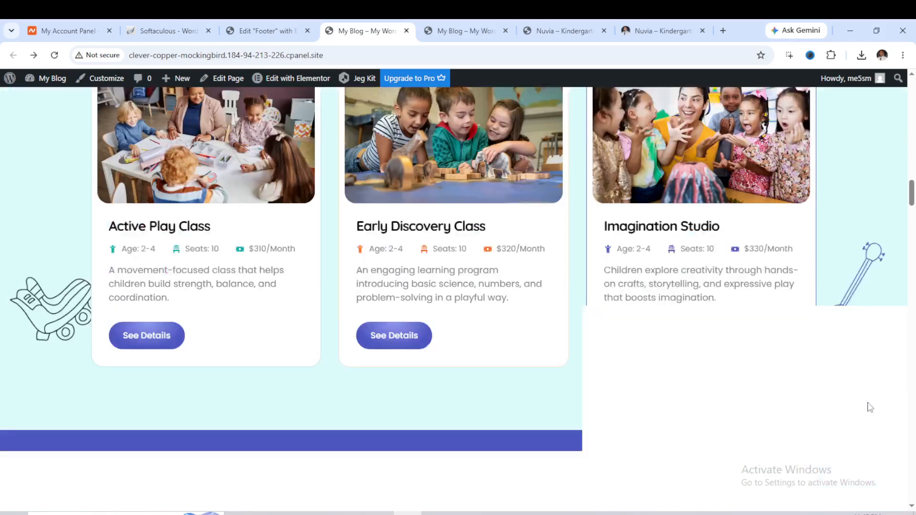
{"action": "scroll", "coordinate": [870, 406], "scroll_direction": "down", "scroll_amount": 20}
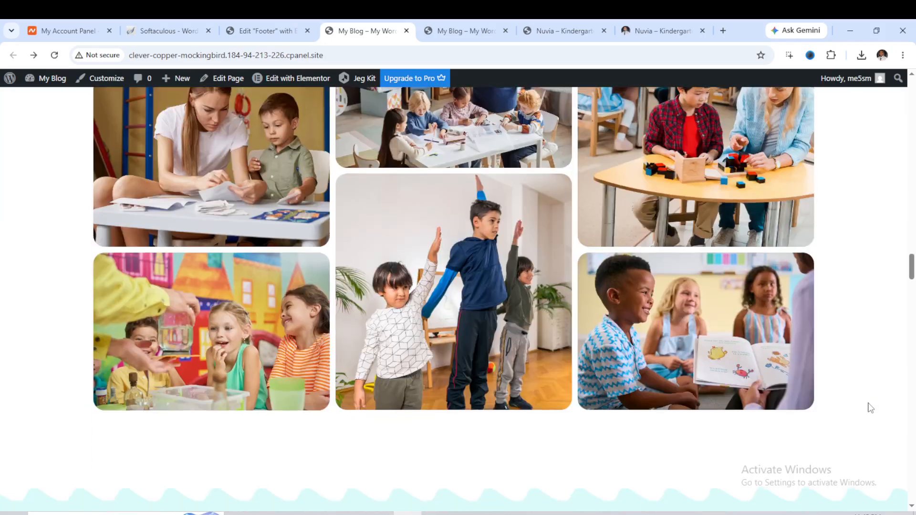
{"action": "scroll", "coordinate": [869, 407], "scroll_direction": "down", "scroll_amount": 20}
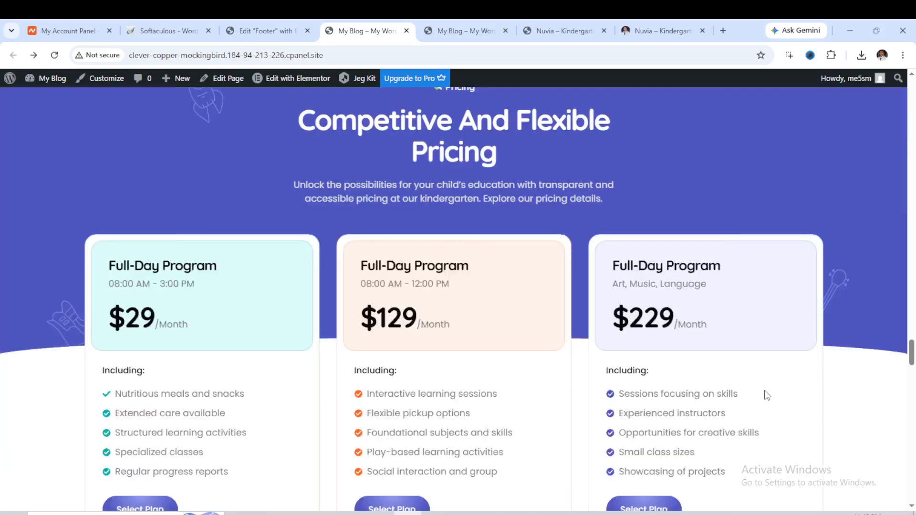
{"action": "scroll", "coordinate": [766, 395], "scroll_direction": "down", "scroll_amount": 20}
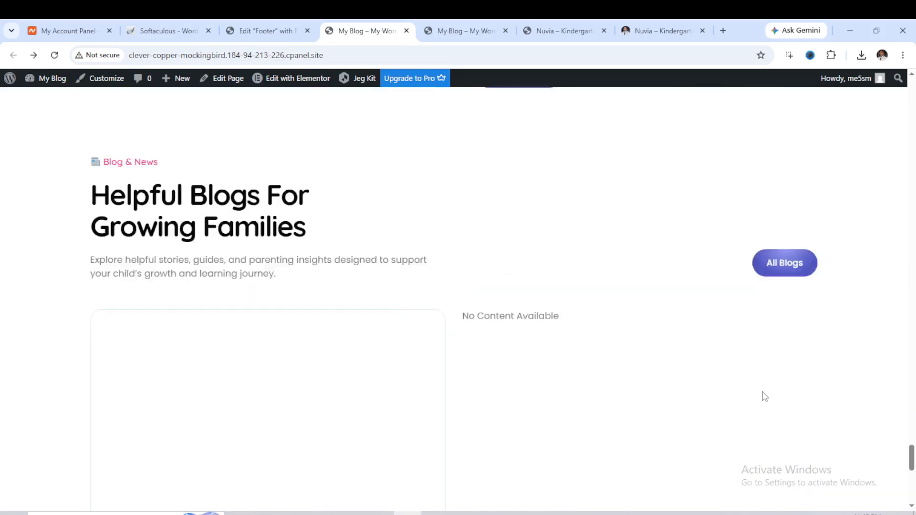
{"action": "scroll", "coordinate": [764, 397], "scroll_direction": "down", "scroll_amount": 5}
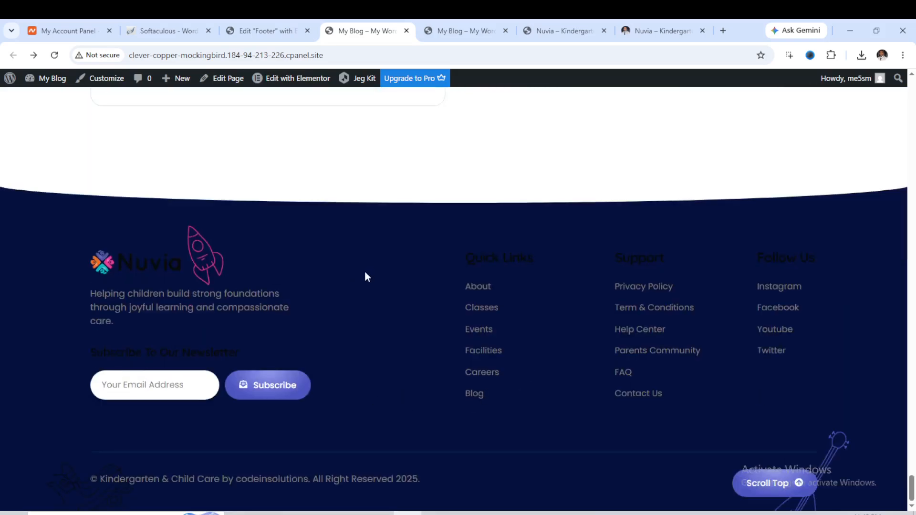